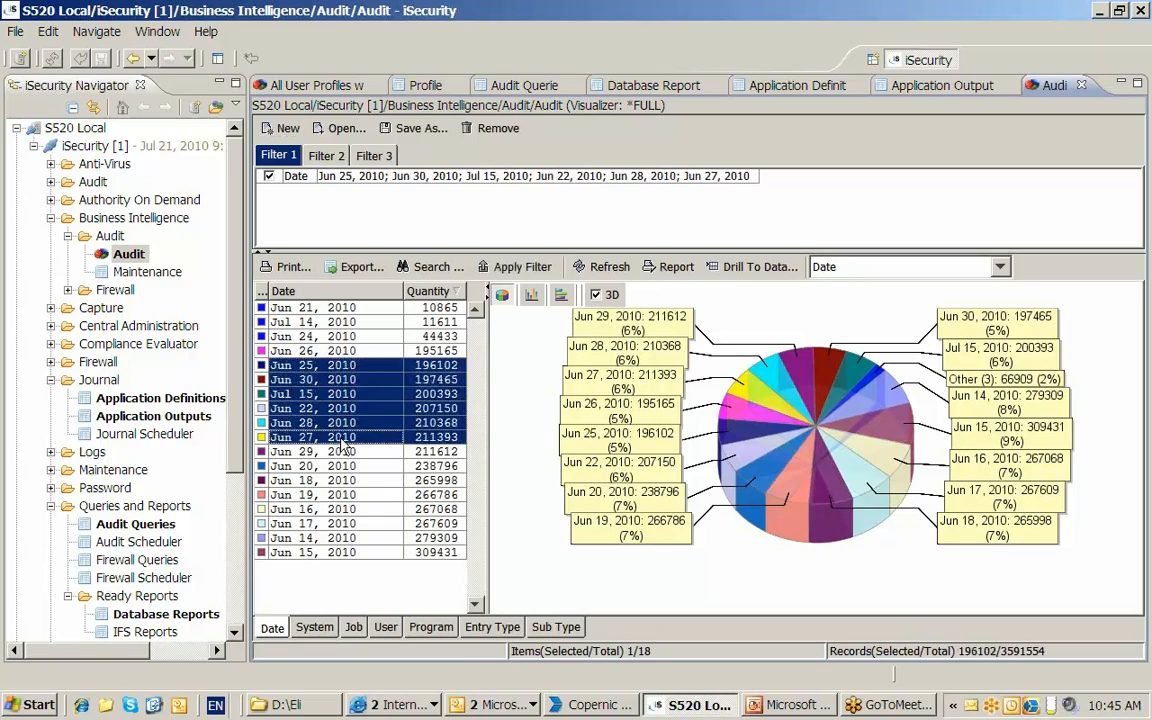
- Try selecting Jun 19, Jun 29, Jul 15 and Jun 26, 2010 as the date filter for the audit data
click(326, 495)
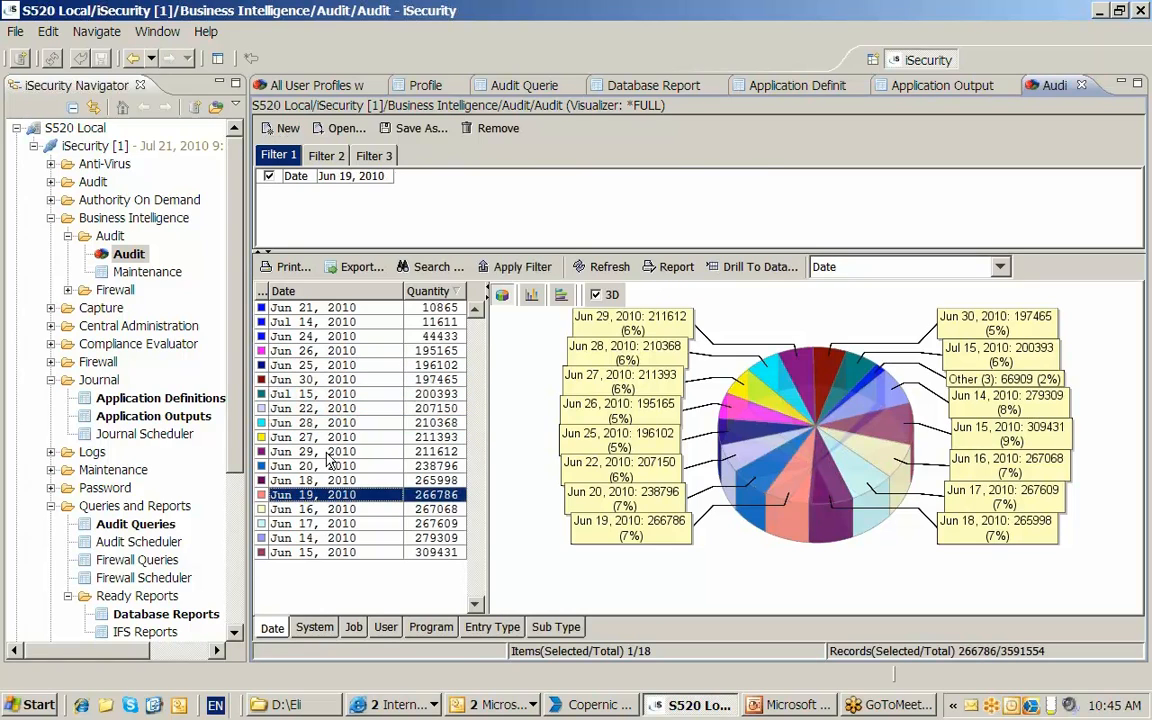
ctrl+click(327, 451)
ctrl+click(328, 395)
ctrl+click(318, 352)
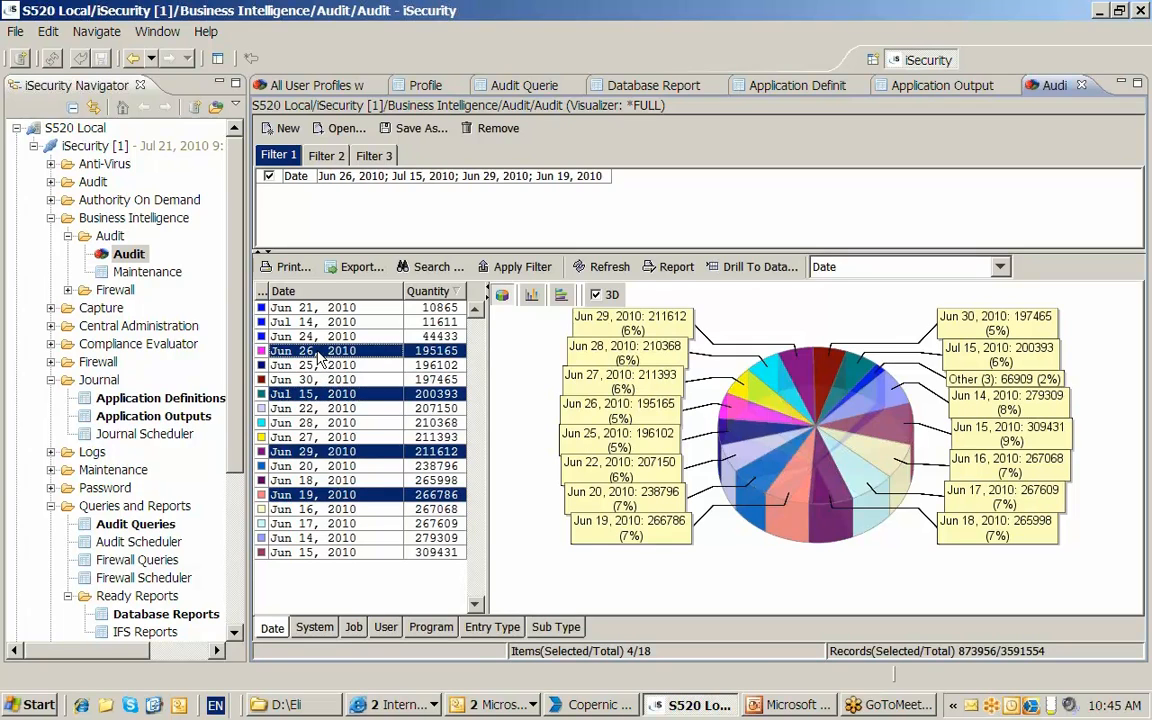
- Sort the audit data by date and filter it to Jul 14 and Jul 15, 2010
click(283, 291)
click(320, 552)
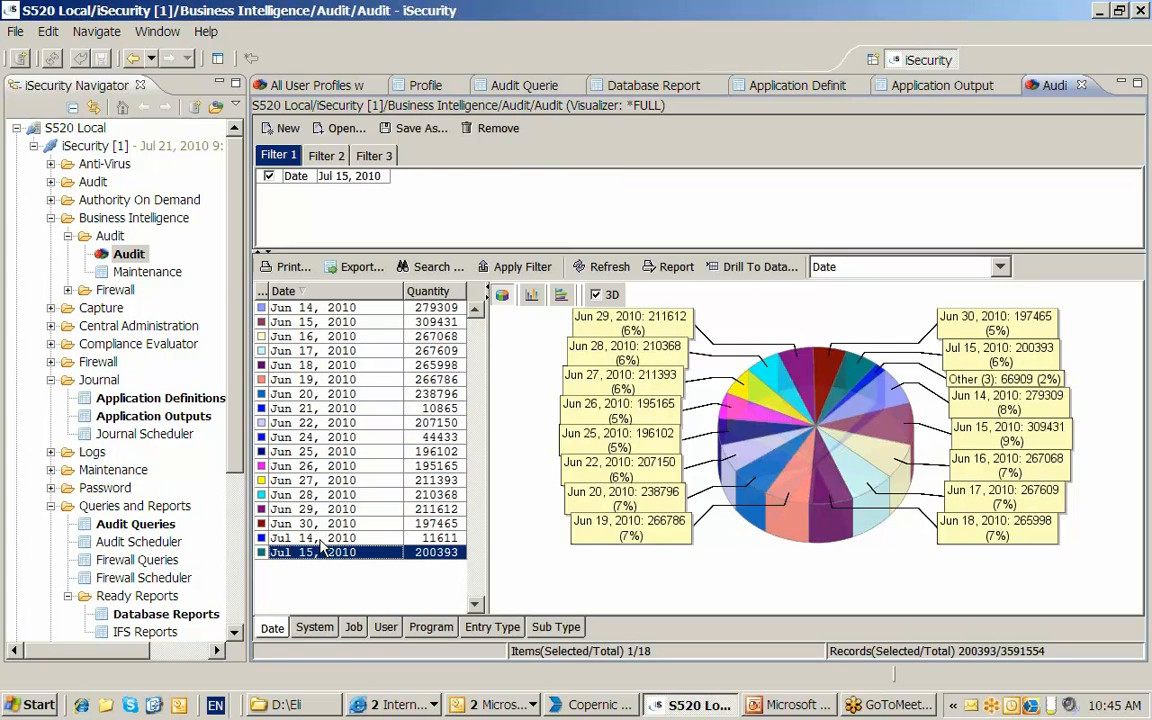
shift+click(320, 539)
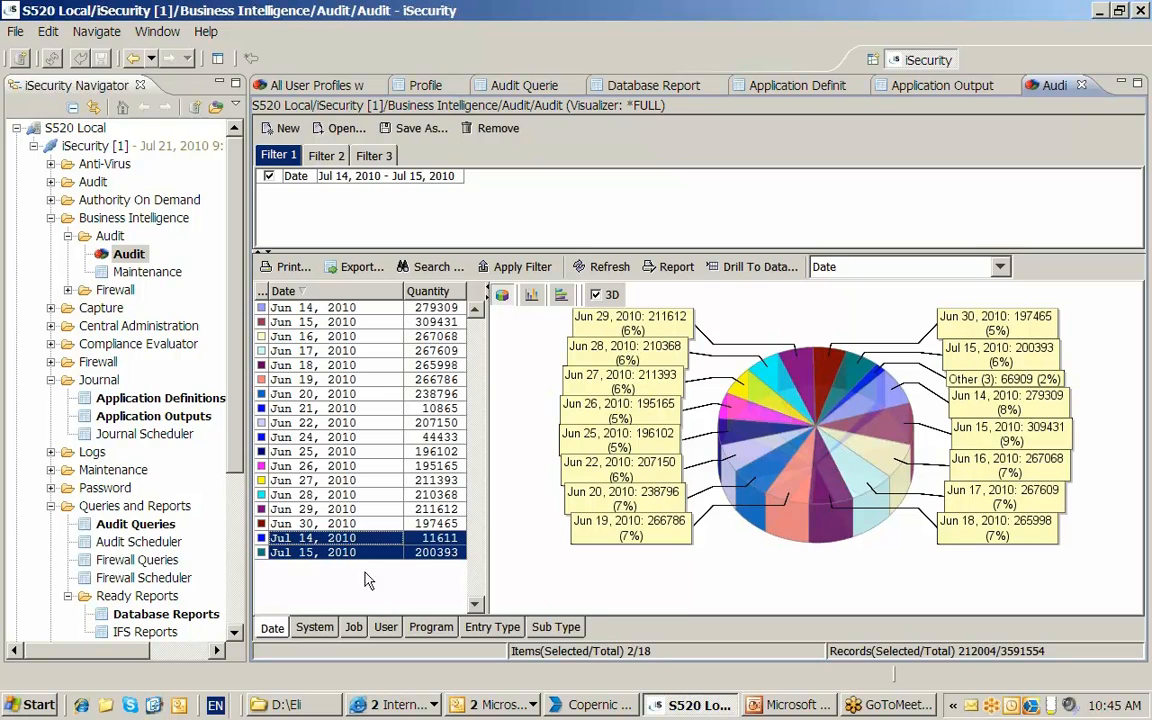
- Examine the breakdown of the date-filtered audit records by job, user and program
click(353, 627)
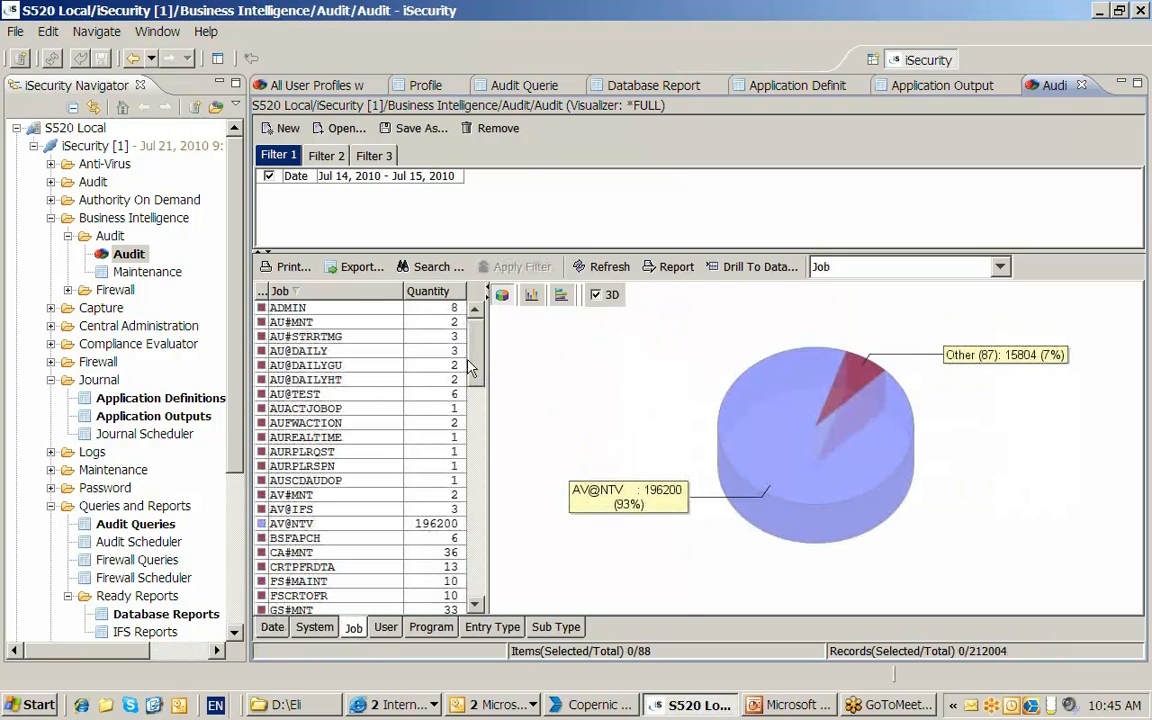
mouse_move(474, 361)
mouse_down()
mouse_move(474, 443)
mouse_move(474, 367)
mouse_up()
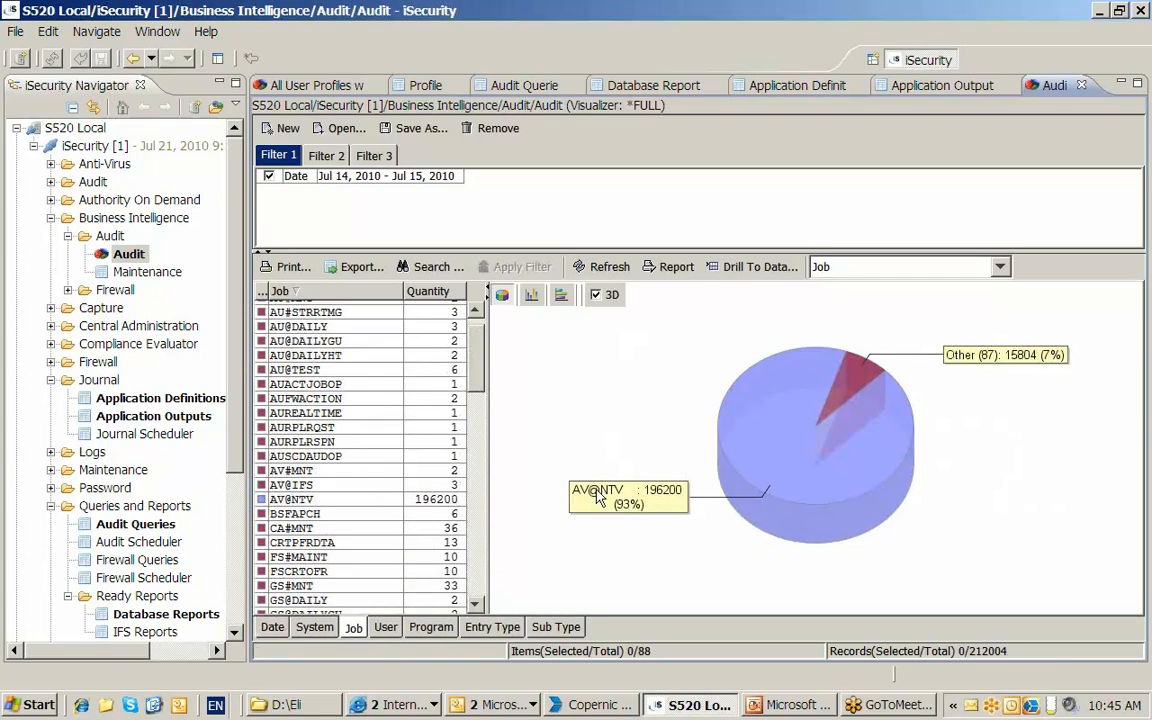
click(1000, 268)
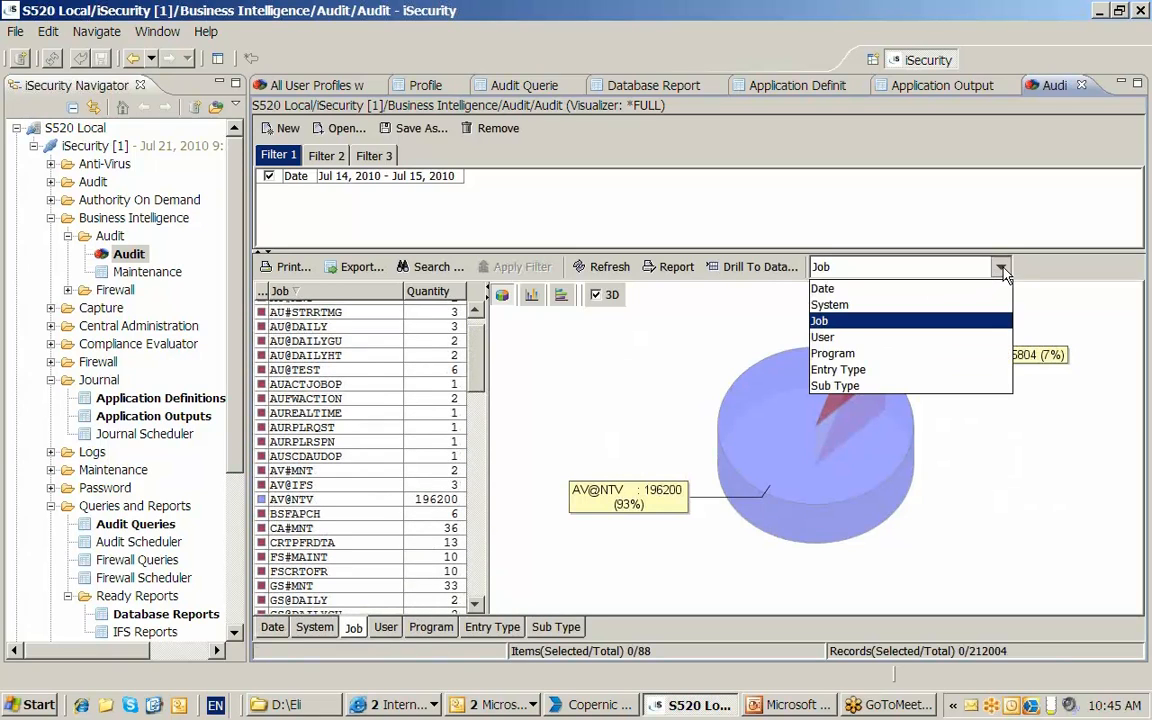
click(970, 341)
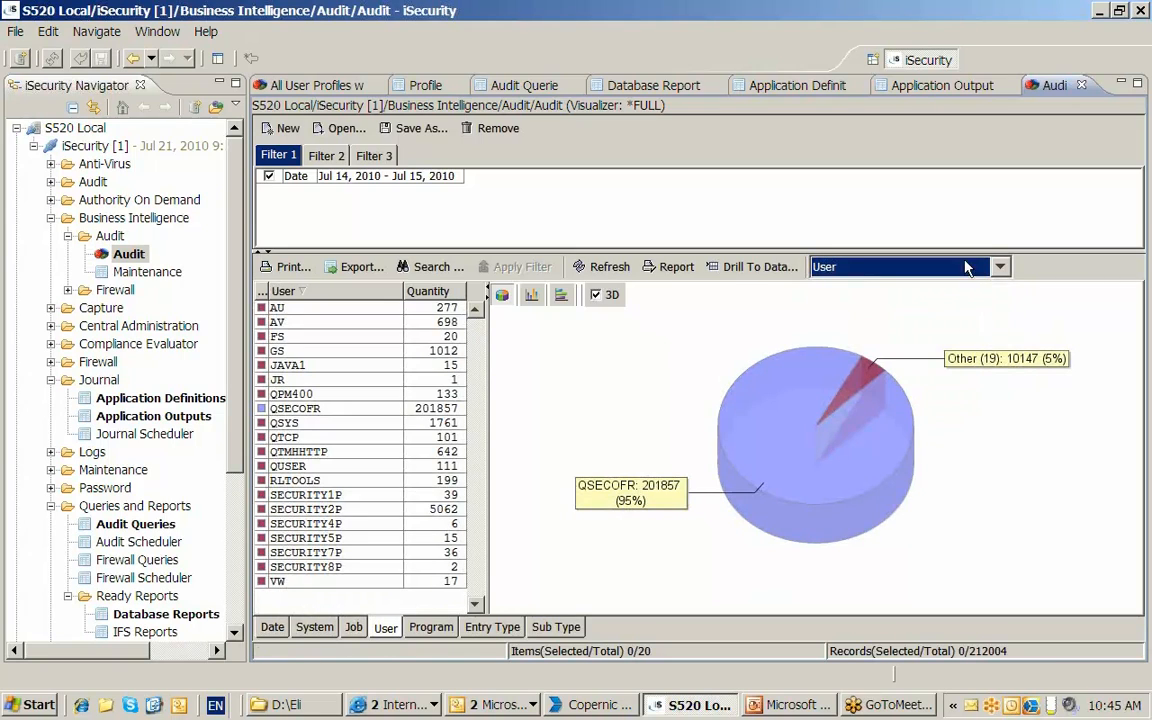
click(1000, 266)
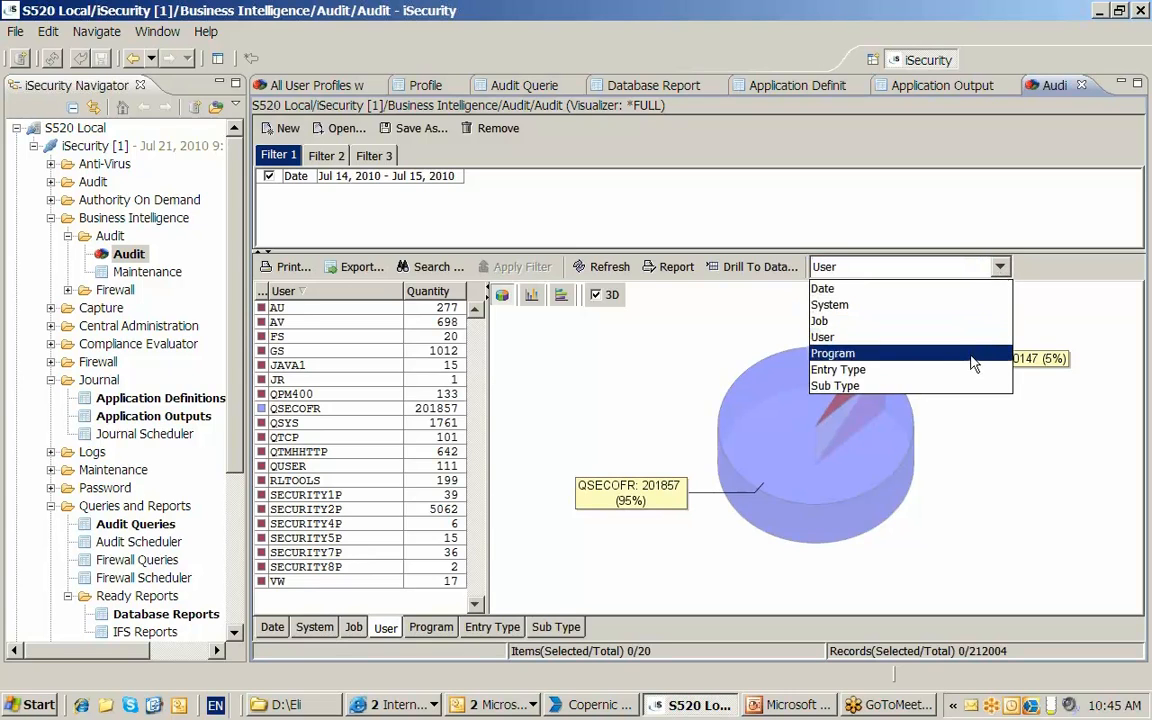
click(970, 354)
- Break the audit records down by entry type and widen the table and its Entry Type column to show the full descriptions
click(1000, 267)
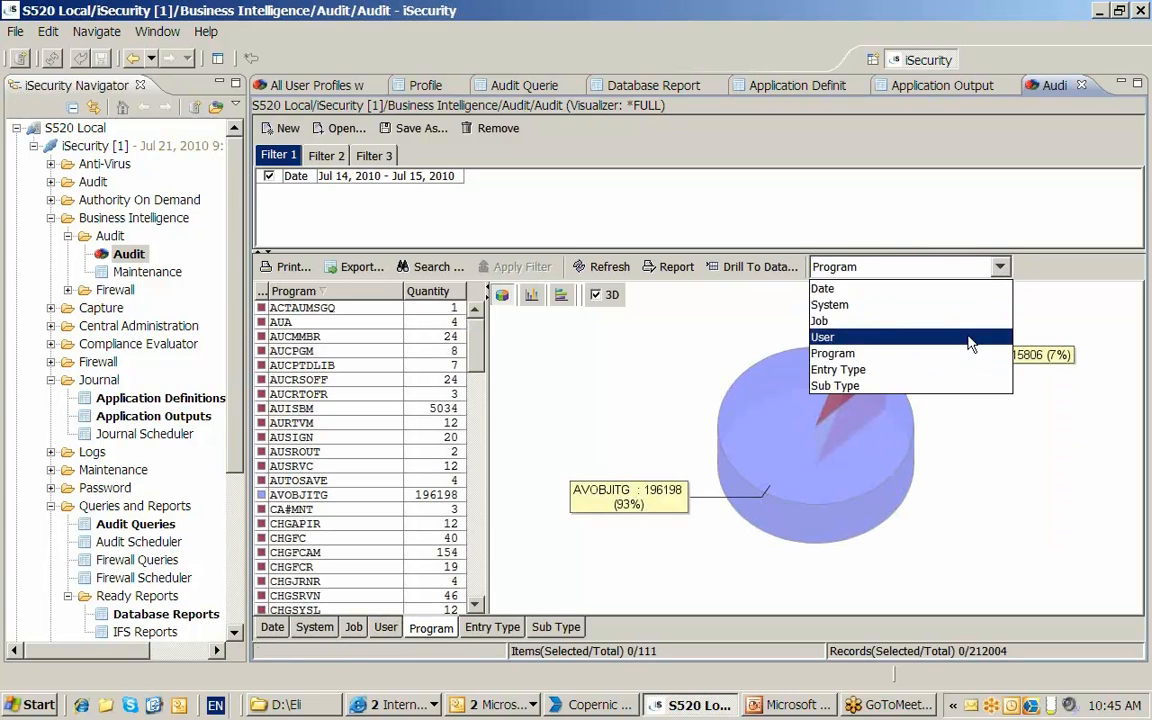
click(960, 368)
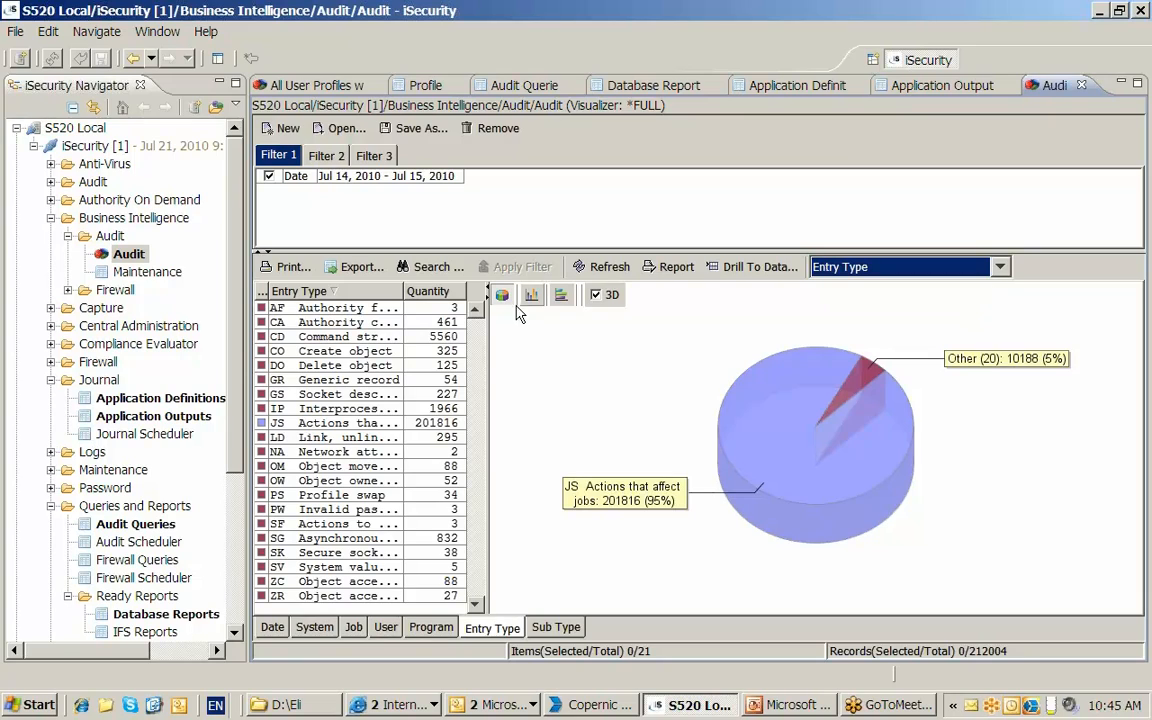
drag(488, 332, 602, 320)
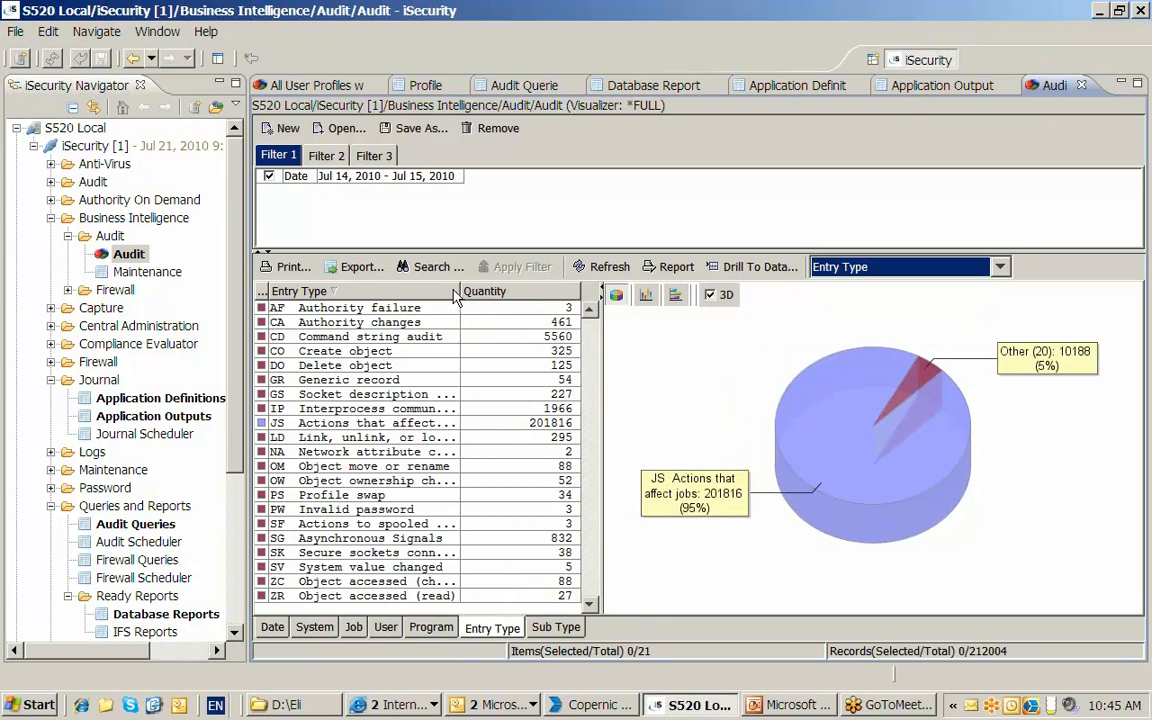
drag(460, 290, 506, 292)
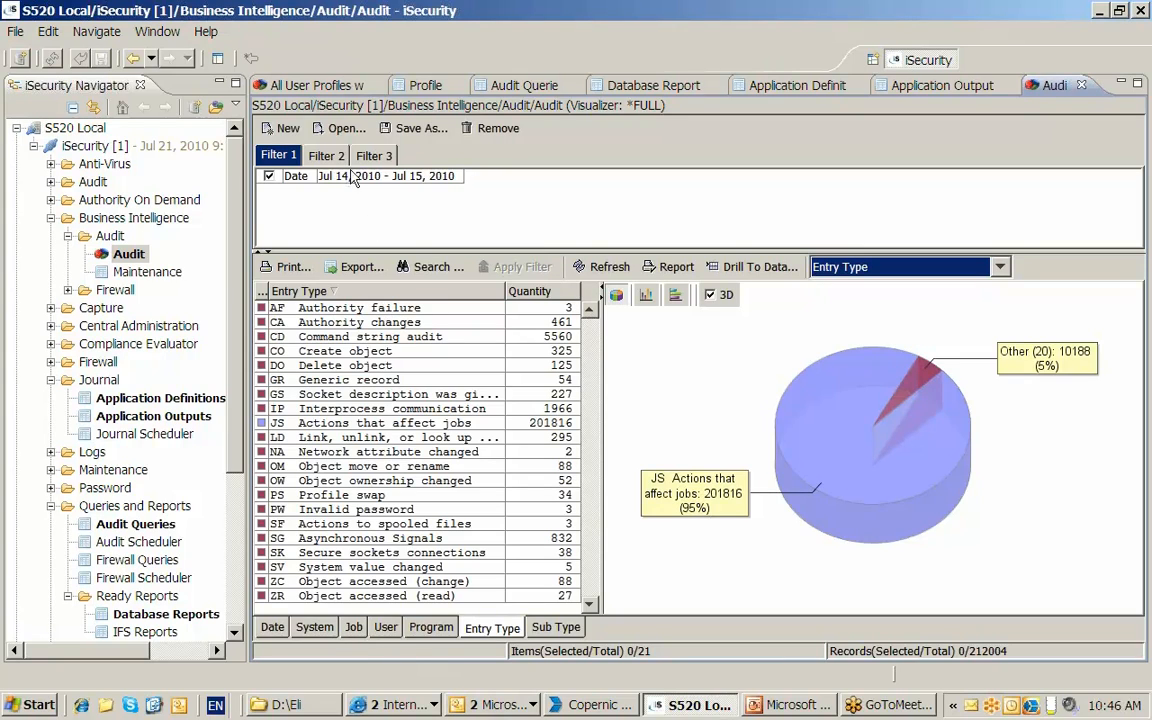
- Filter the entry type to AF Authority failure and drill down to the matching audit log entries
click(355, 307)
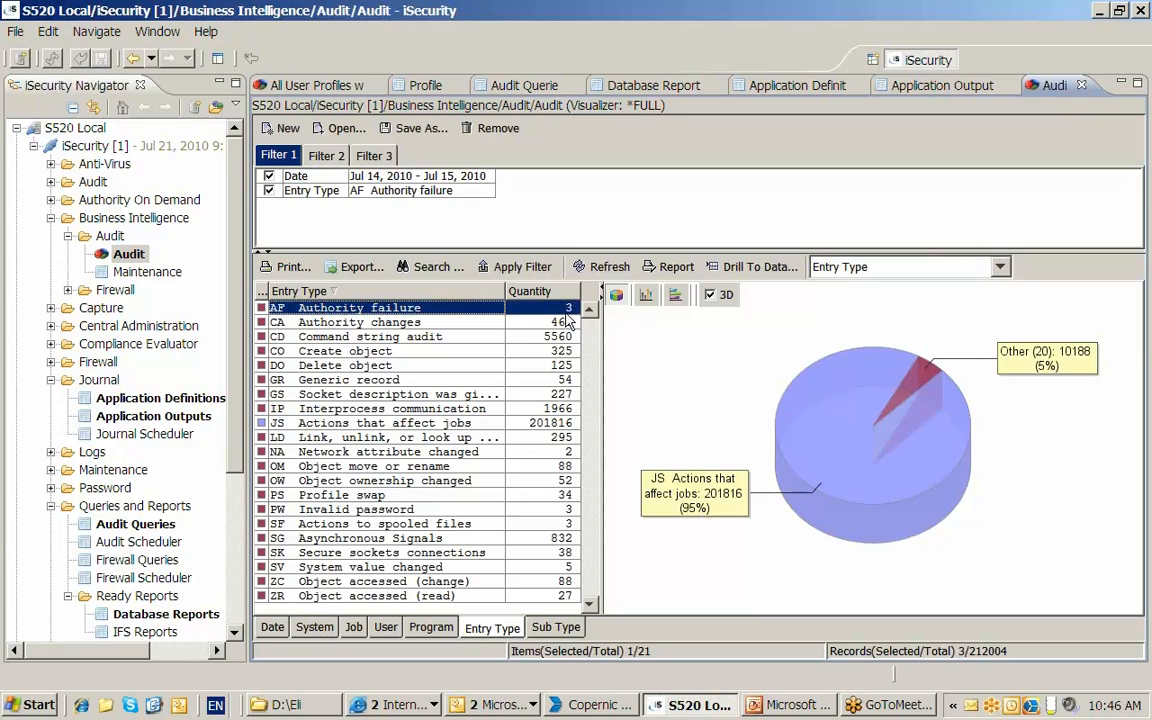
click(757, 267)
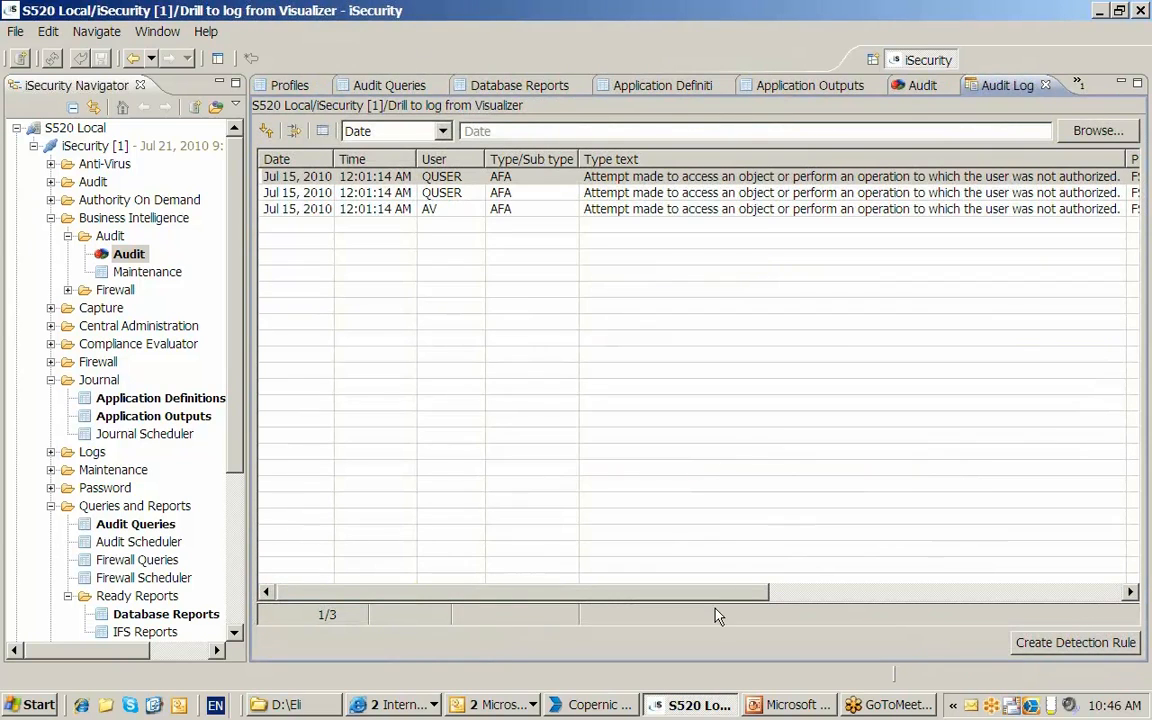
mouse_move(703, 600)
mouse_down()
mouse_move(1040, 600)
mouse_move(707, 600)
mouse_up()
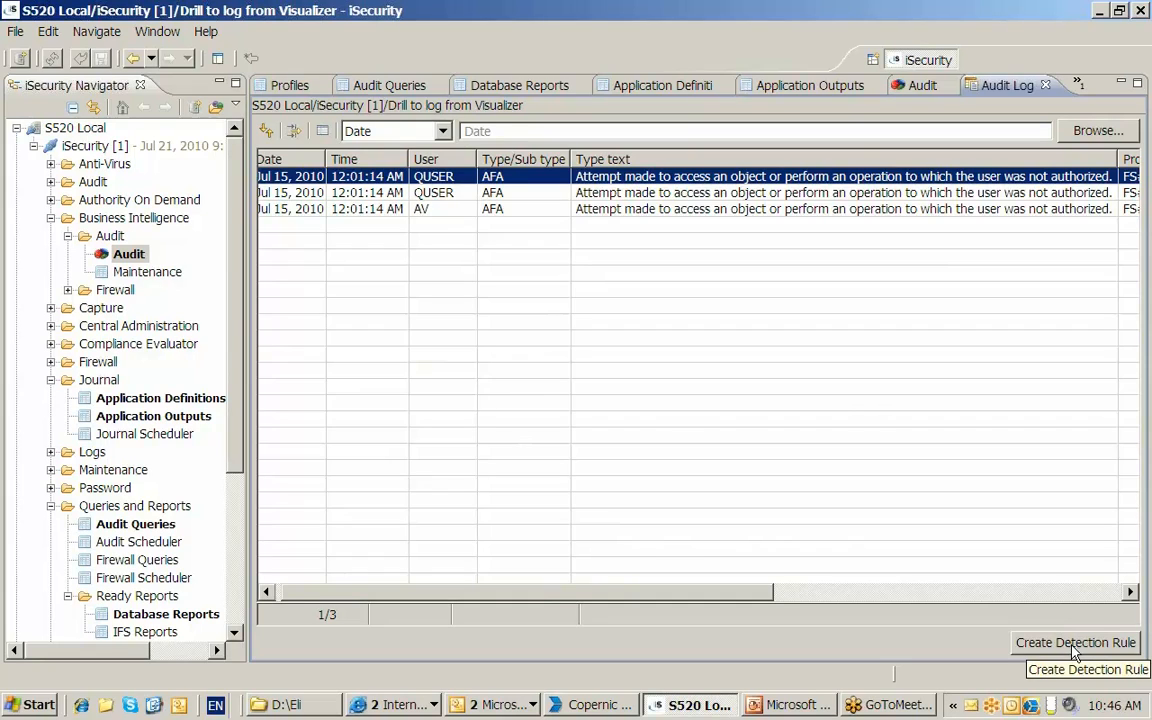
- Create a detection rule from the third authority failure log entry and select the 2.0 Authority failure rule in Real-Time Auditing
click(598, 210)
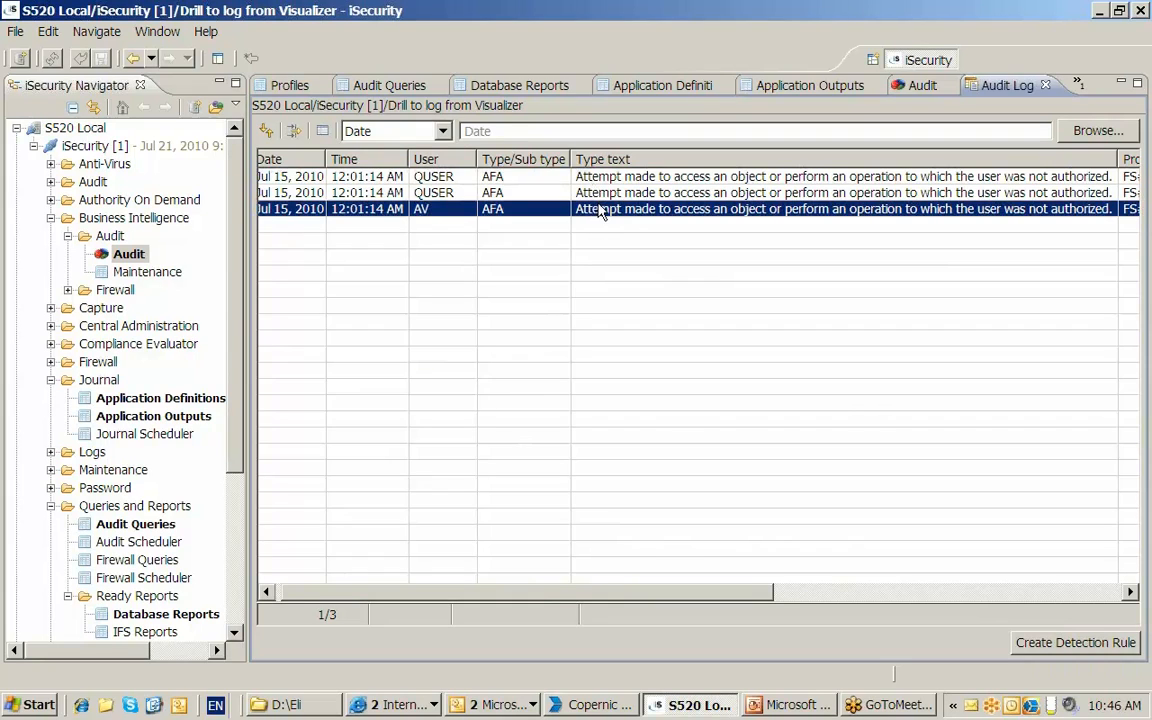
click(1050, 643)
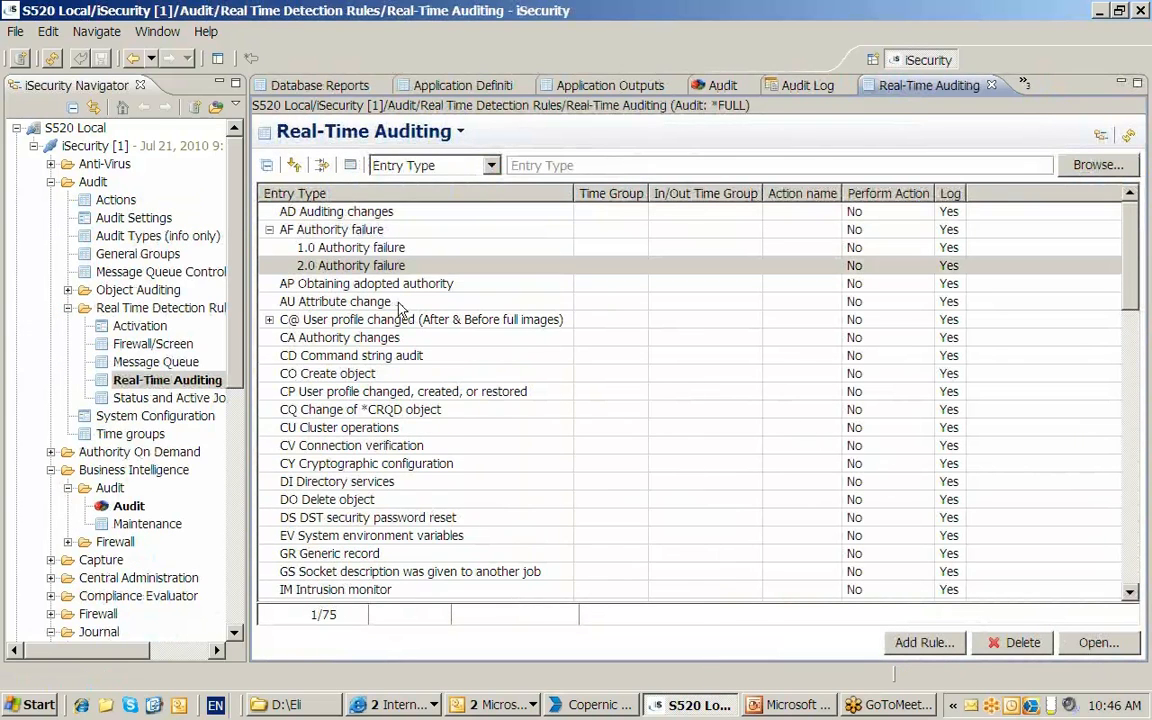
click(385, 266)
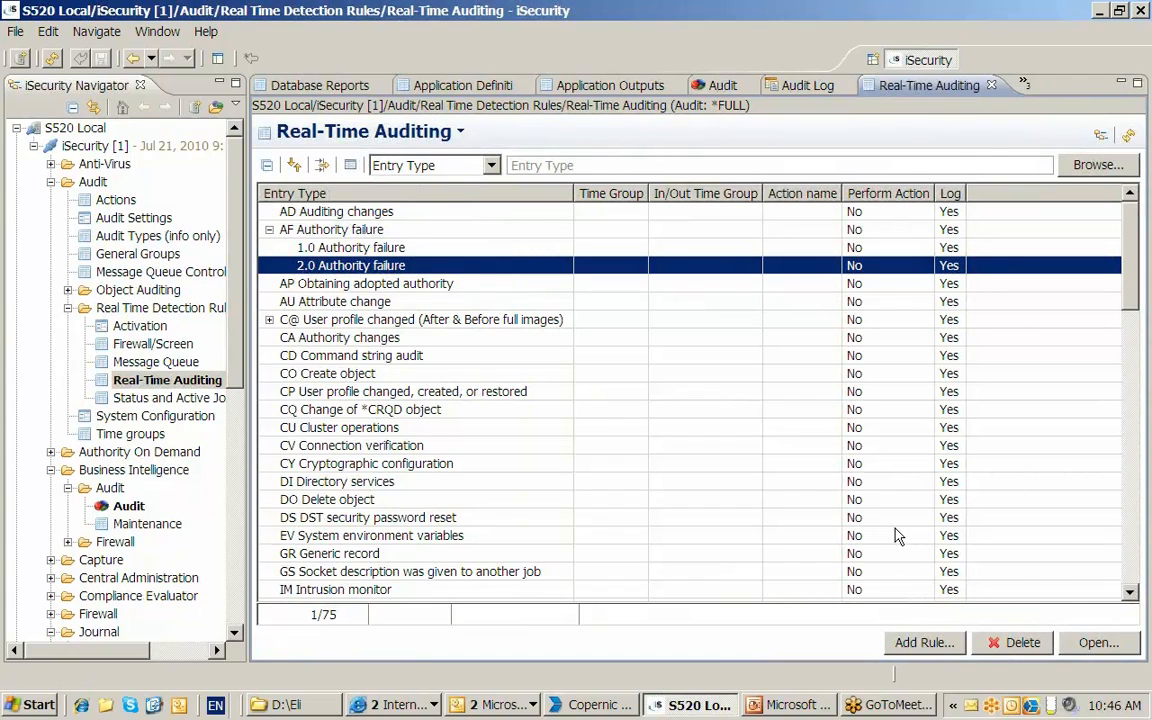
- Close the Real-Time Auditing rules and the audit log to return to the Audit visualizer
click(991, 85)
click(735, 209)
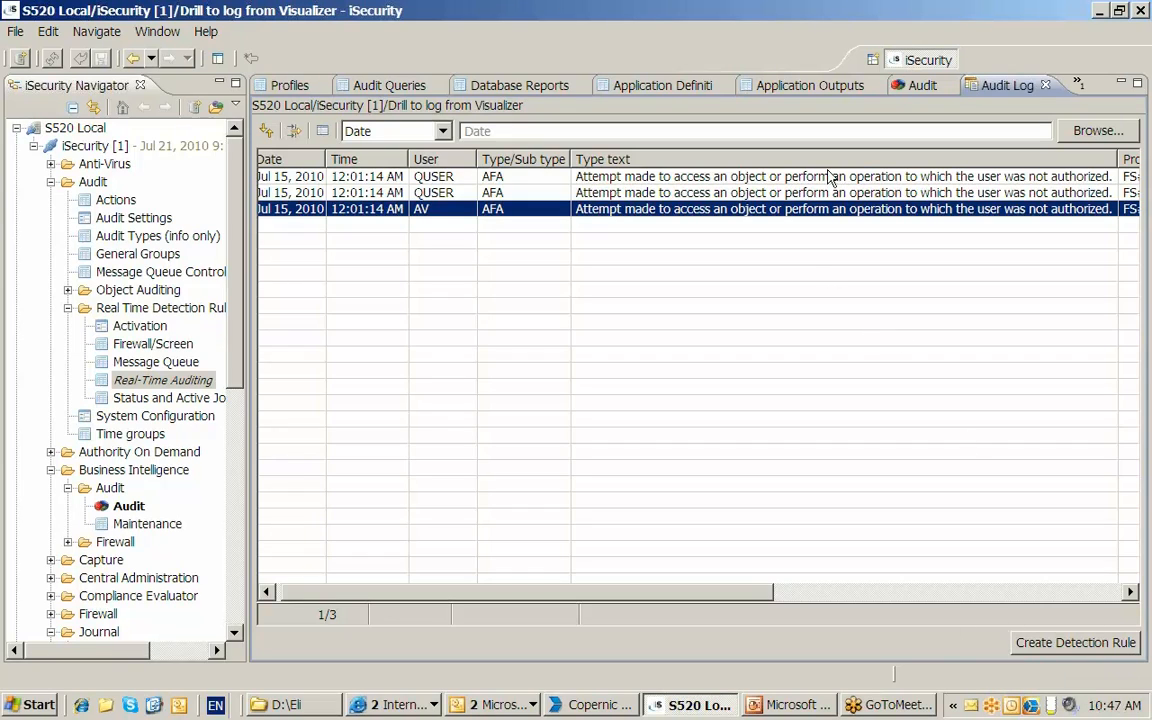
click(940, 85)
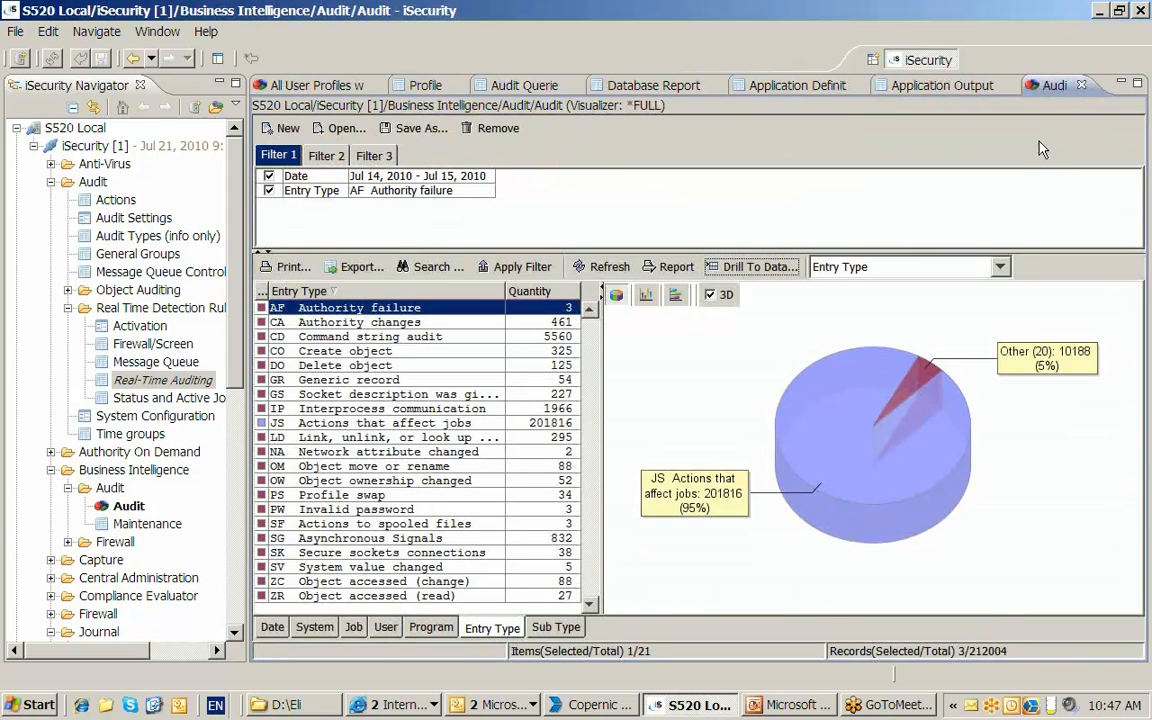
- Switch to PowerPoint to review the All User Profiles query objective on the Objectives of this Demo slide, and return to iSecurity
click(790, 705)
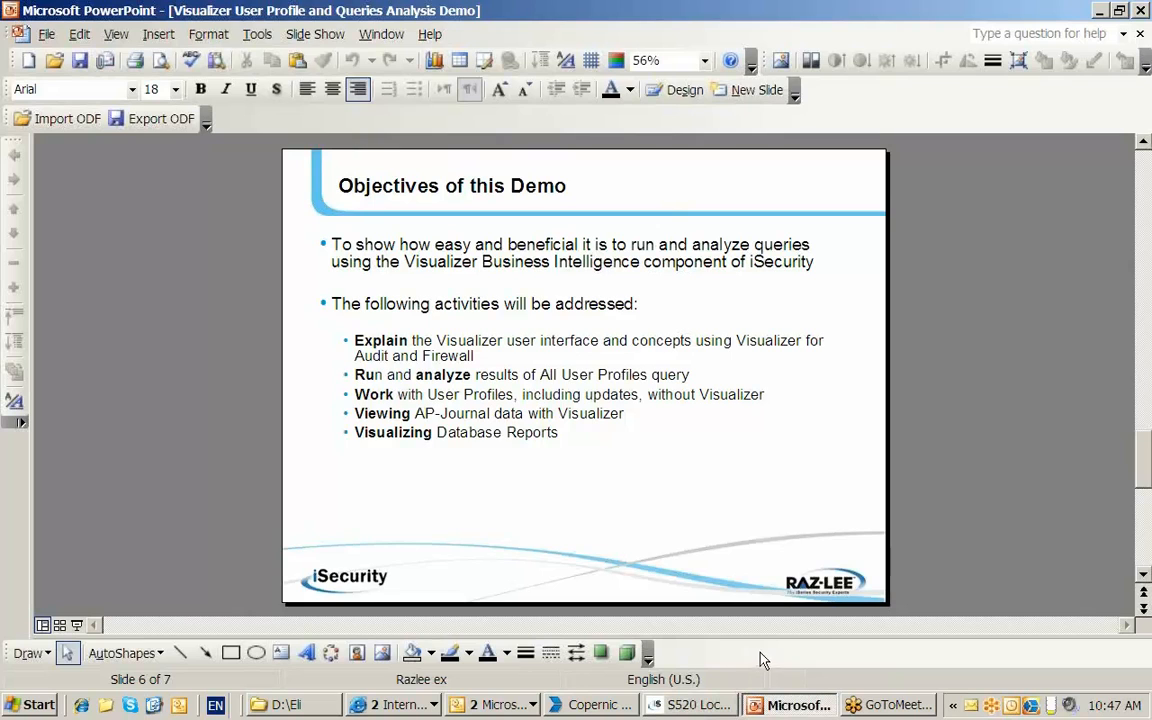
drag(540, 375, 673, 380)
key(alt+Tab)
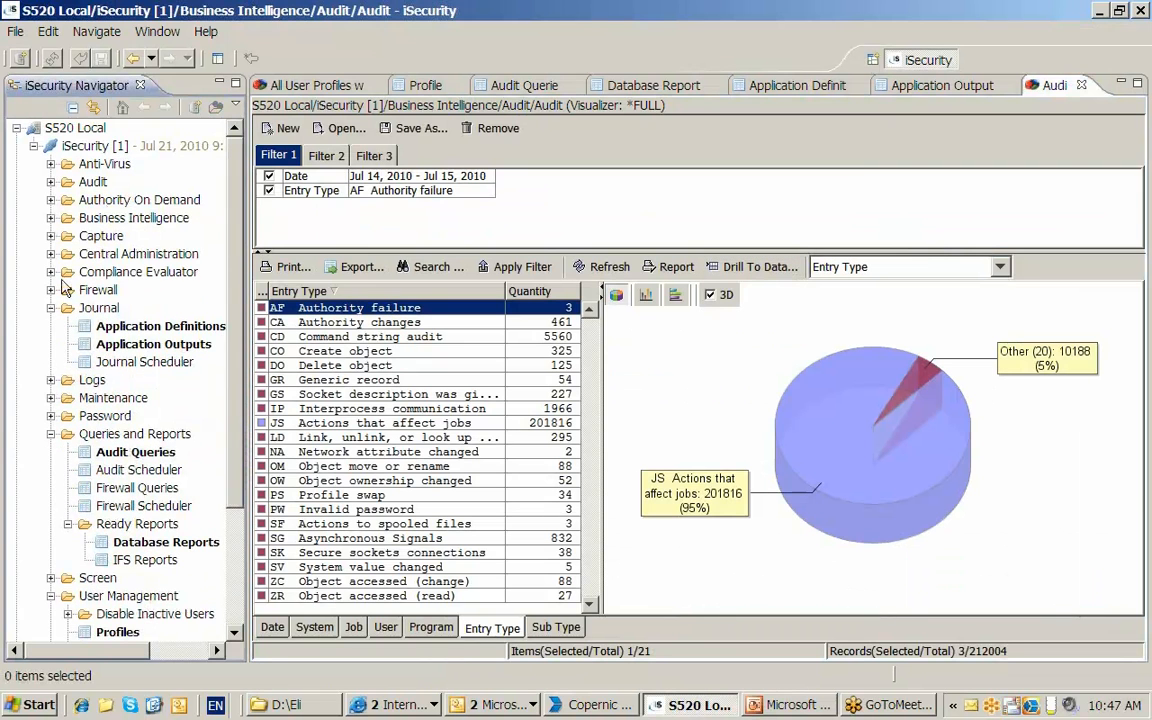
- Review the available Profiles Reports in Visualizer, including All User Profiles with *ALLOBJ authority, and leave the list without running a report
scroll(125, 487, down, 3)
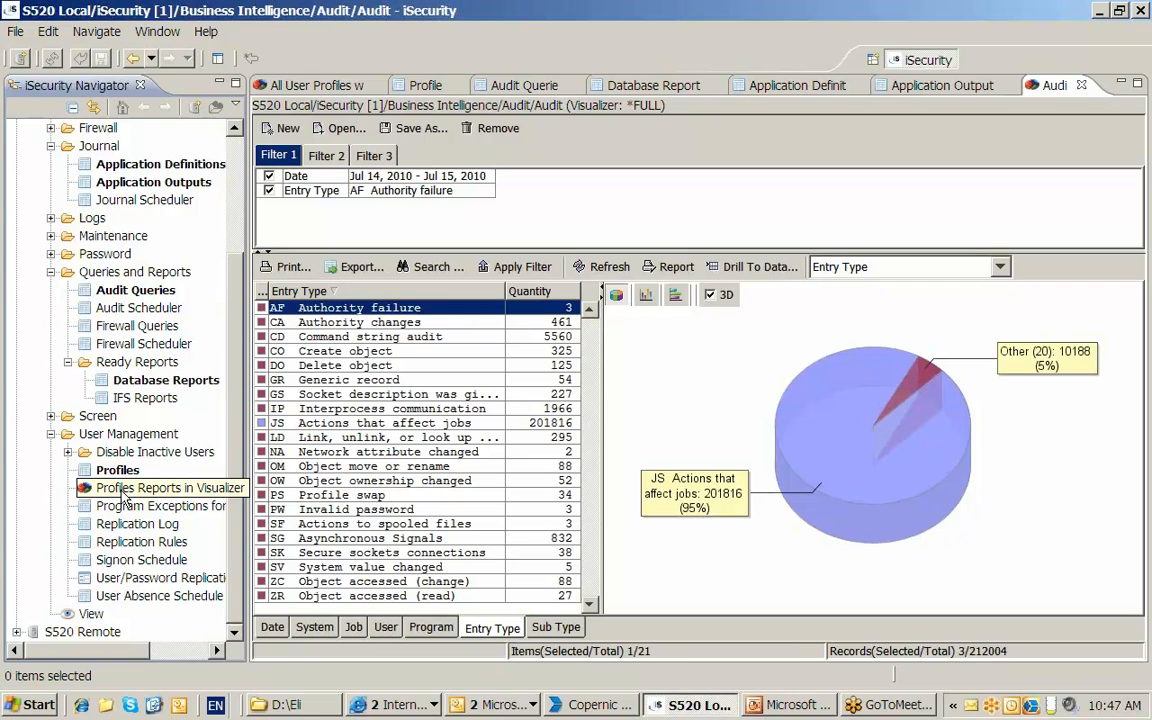
double_click(122, 490)
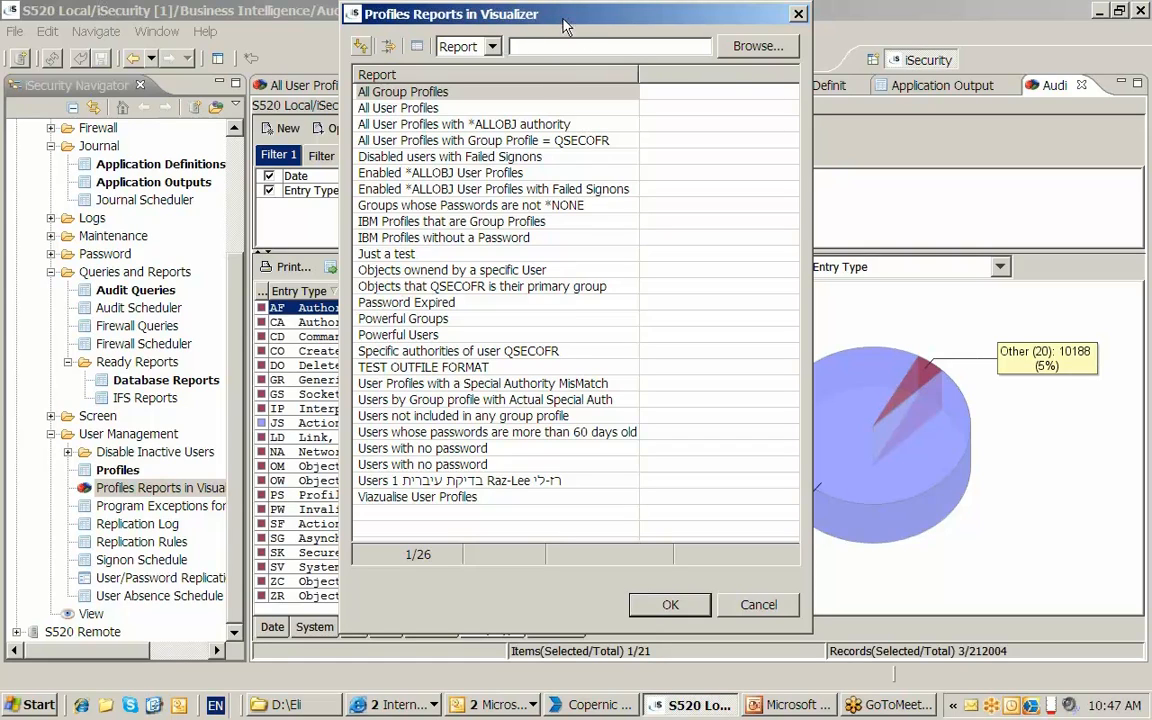
drag(565, 24, 568, 32)
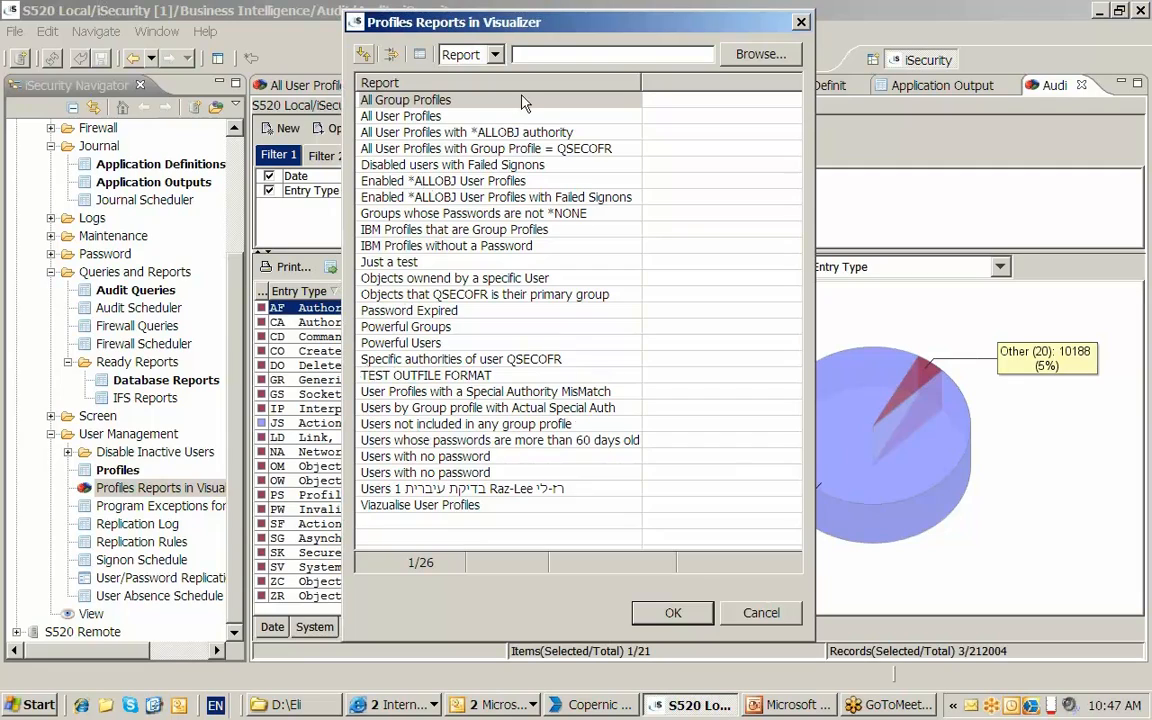
click(446, 133)
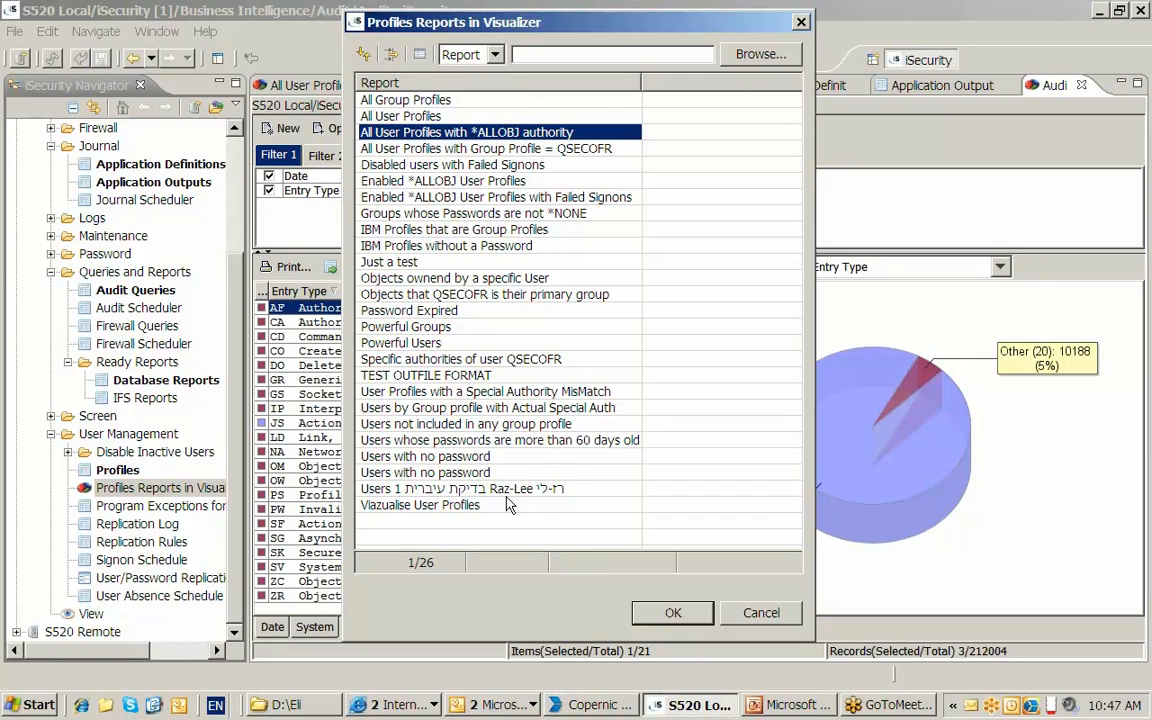
click(763, 614)
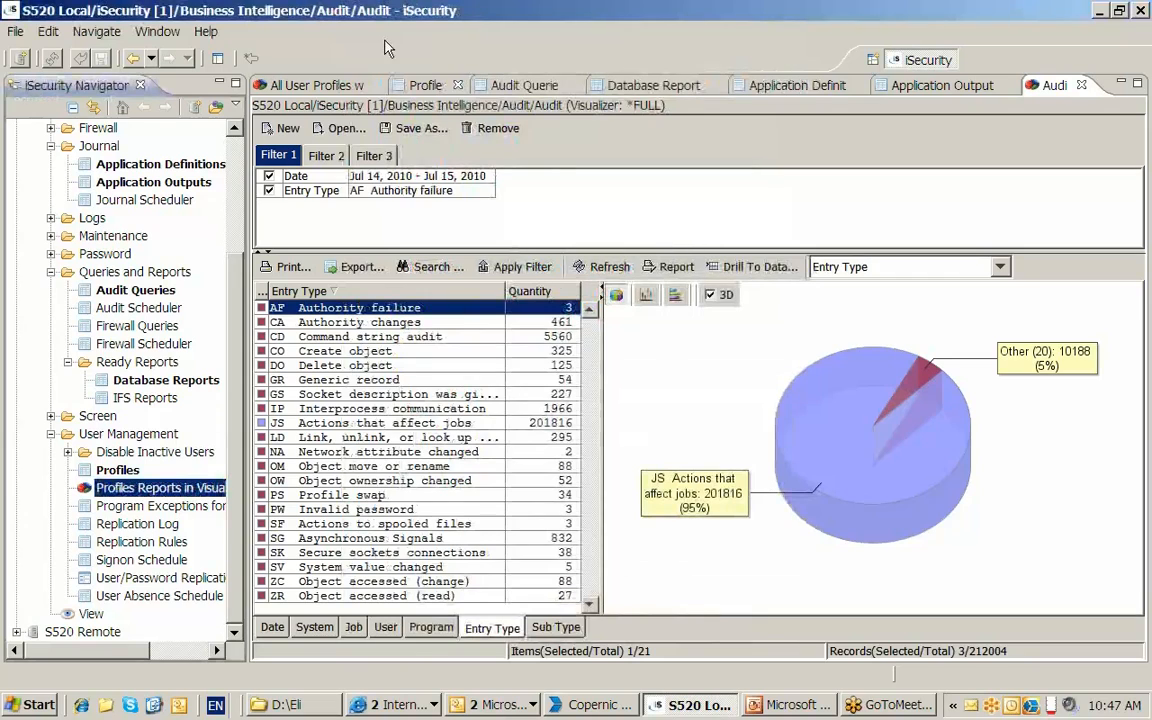
- In the already open All User Profiles with *ALLOBJ authority report, break the profiles down by Status and filter to *ENABLED
click(322, 87)
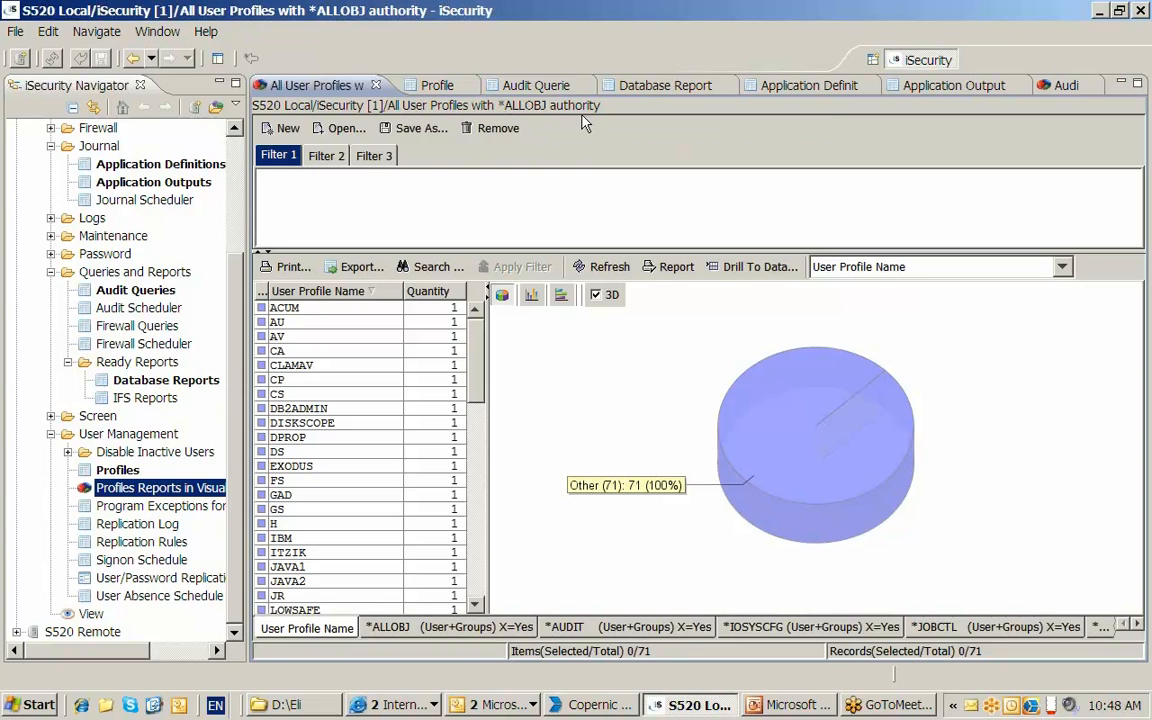
drag(476, 372, 476, 320)
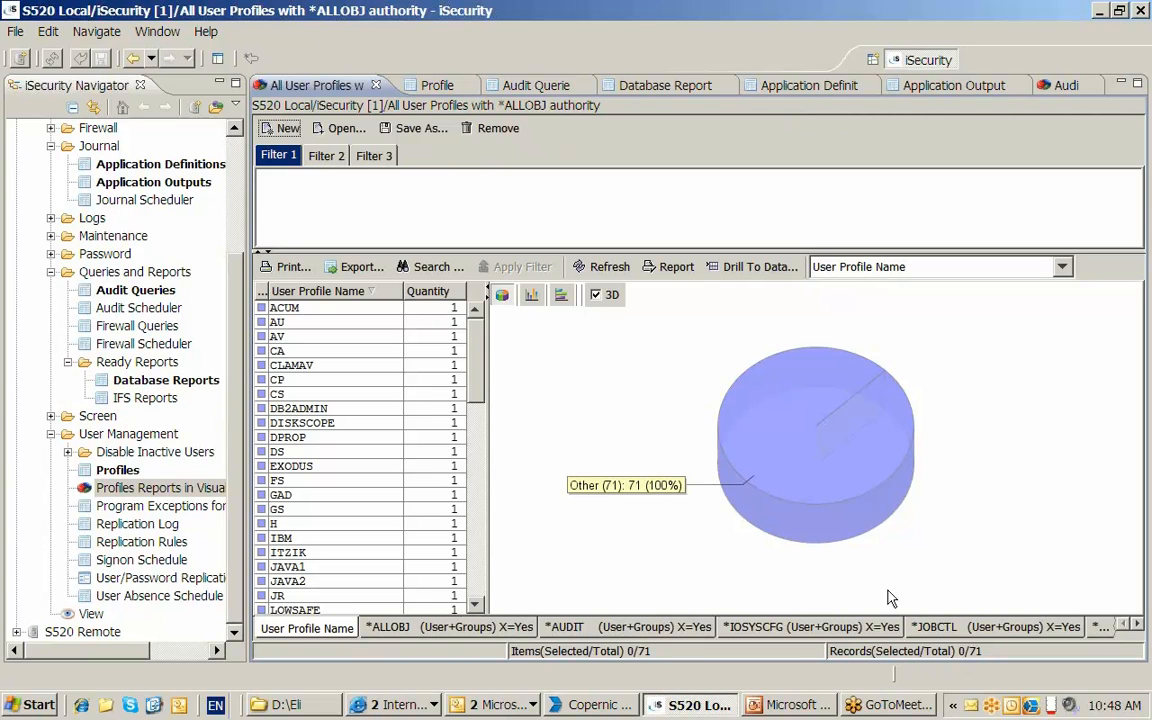
click(1062, 270)
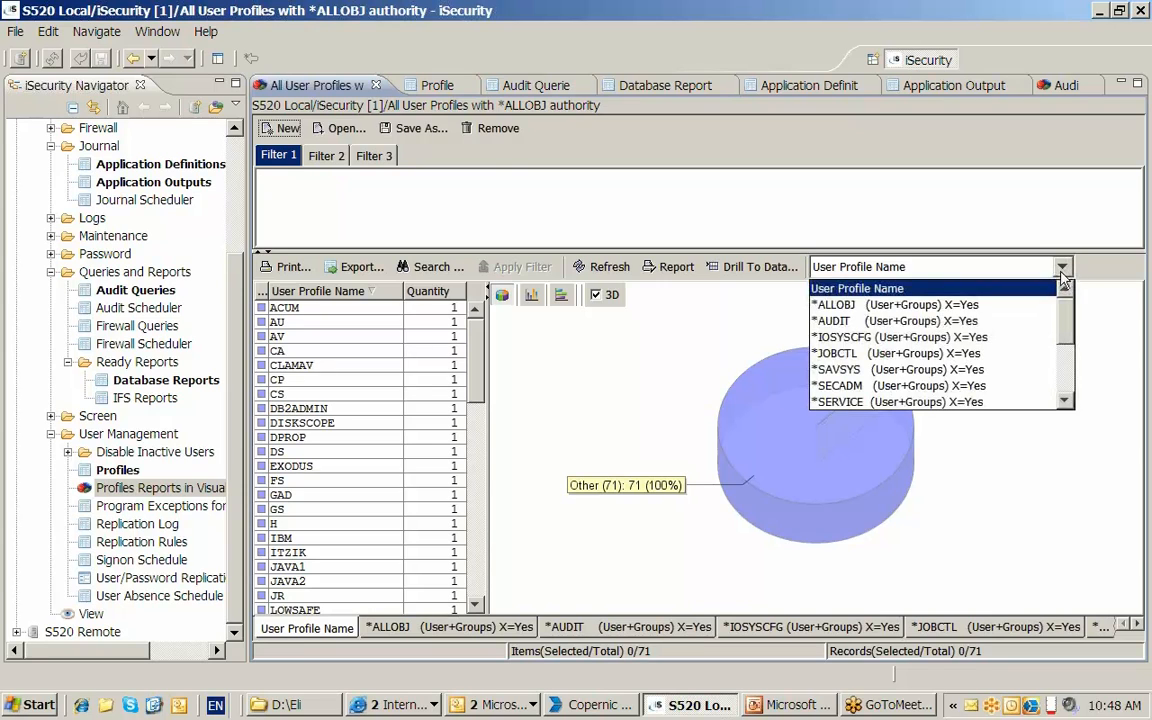
click(1065, 402)
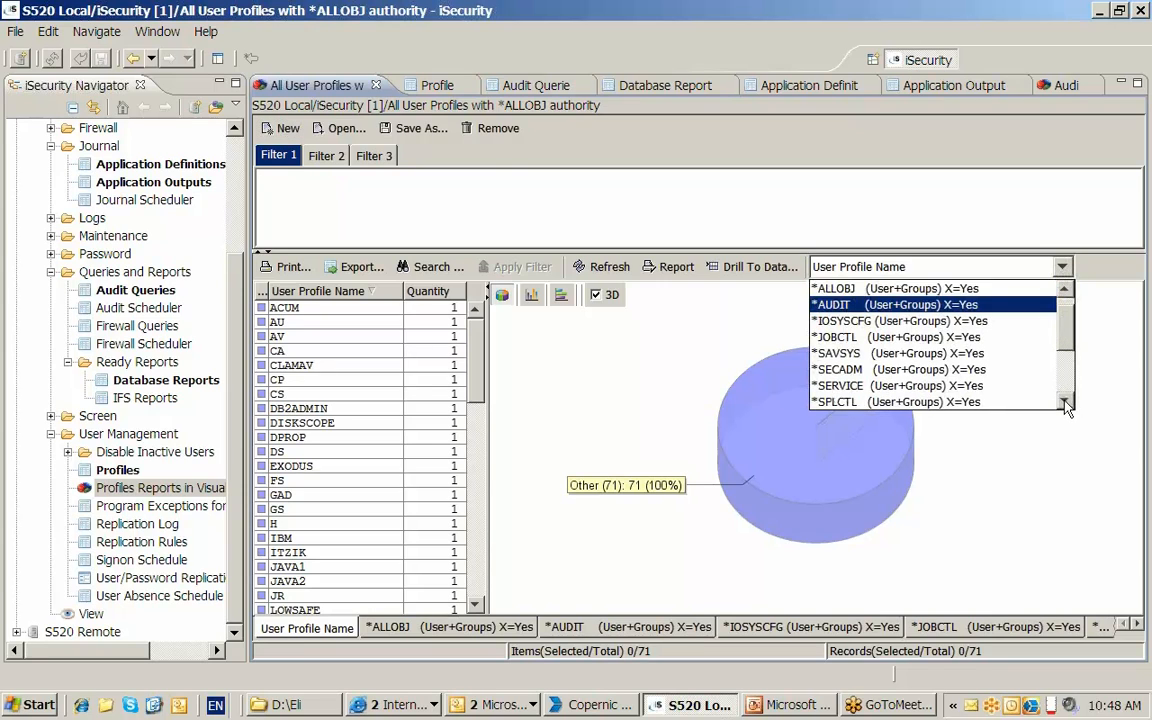
click(1065, 402)
click(1065, 402)
click(1065, 402)
click(1065, 402)
click(1065, 402)
click(900, 337)
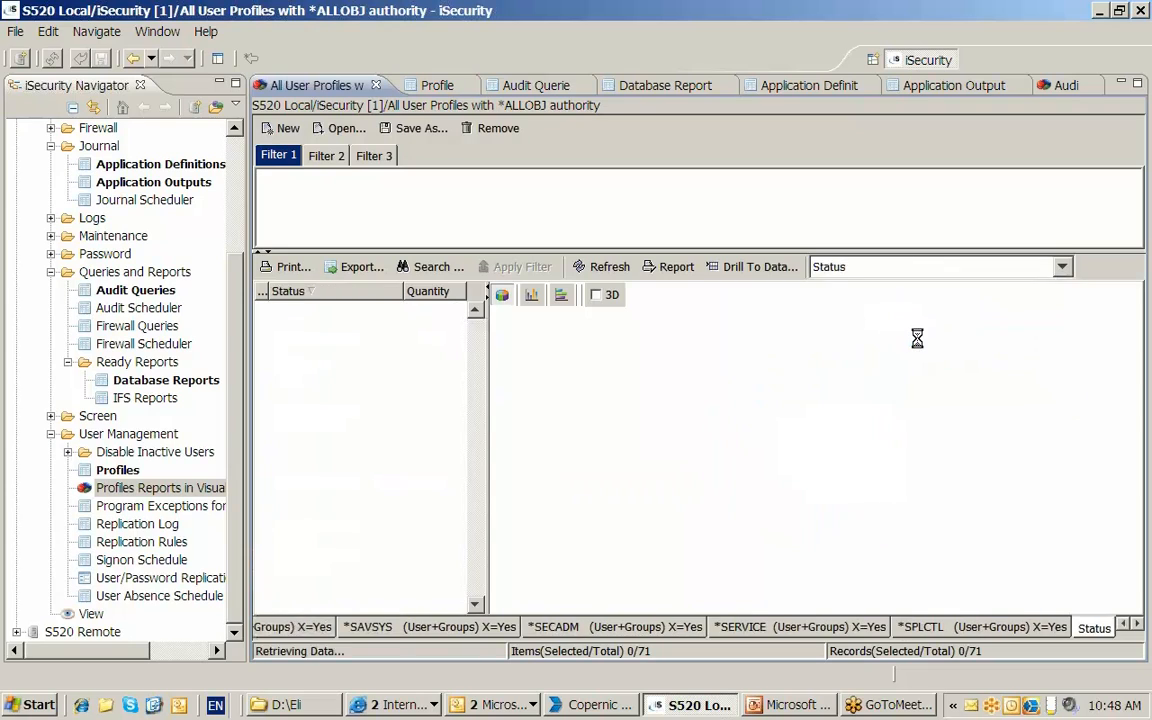
click(368, 322)
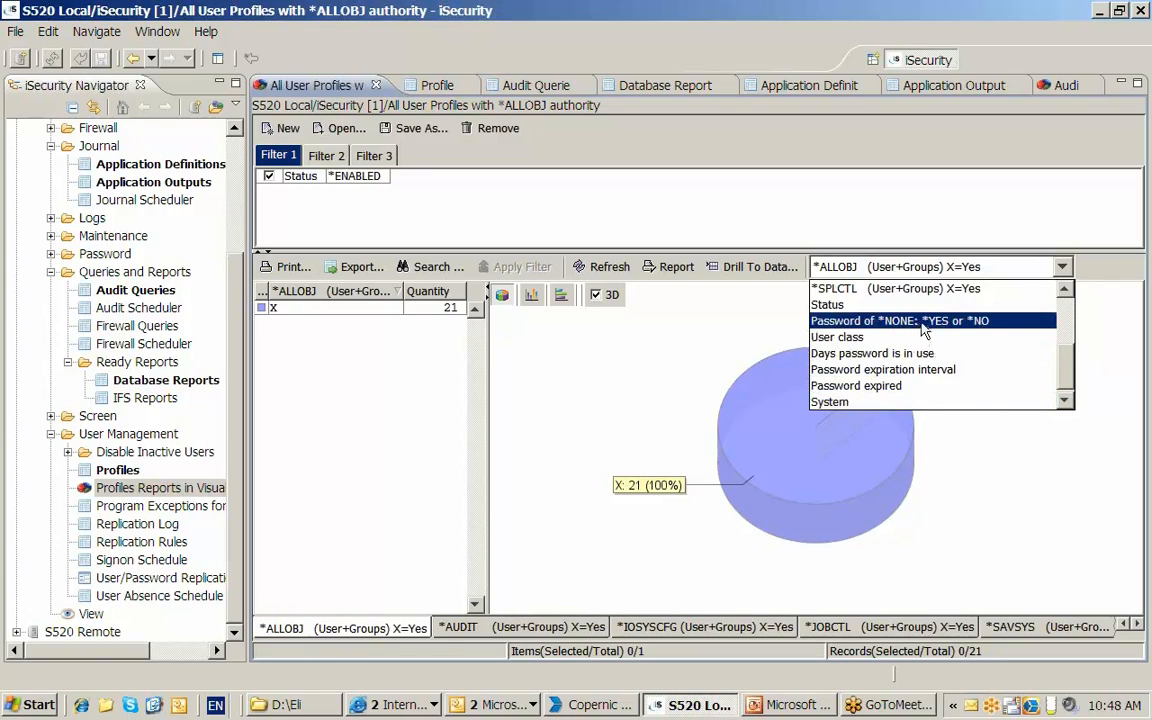
- Filter the enabled *ALLOBJ profiles further by setting Password of *NONE to *YES
click(925, 321)
click(383, 323)
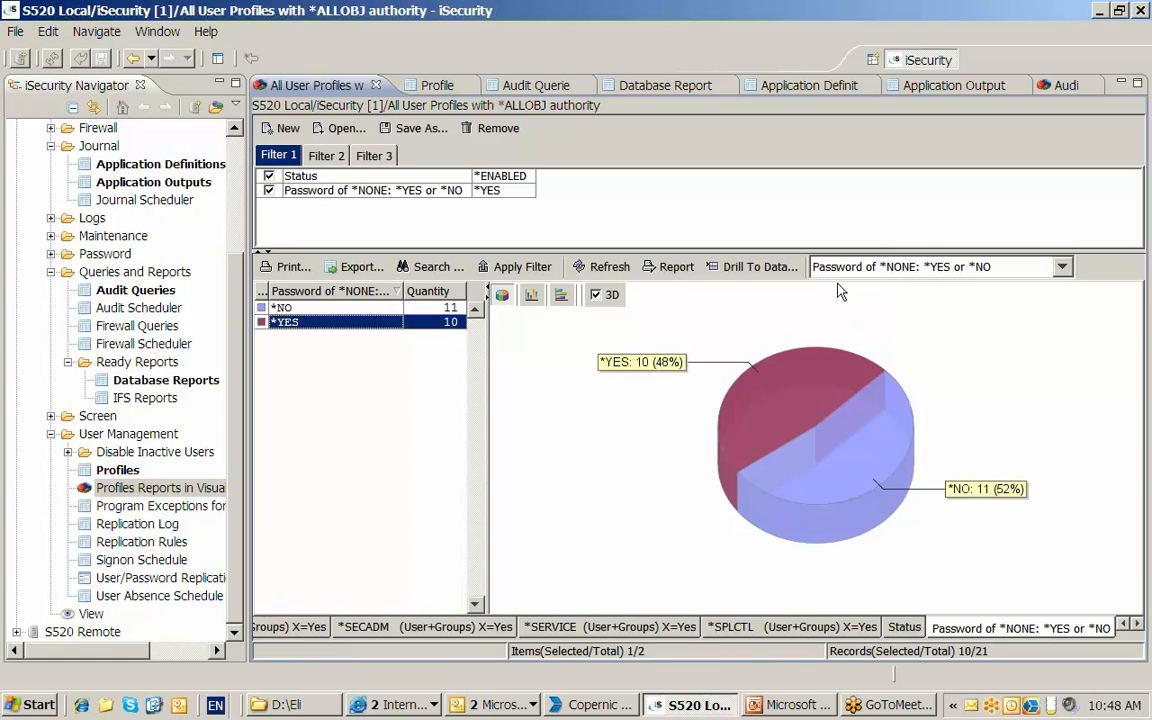
- Drill down to the records of the enabled *ALLOBJ profiles with Password of *NONE and open the SECURITY1P profile for editing
click(757, 269)
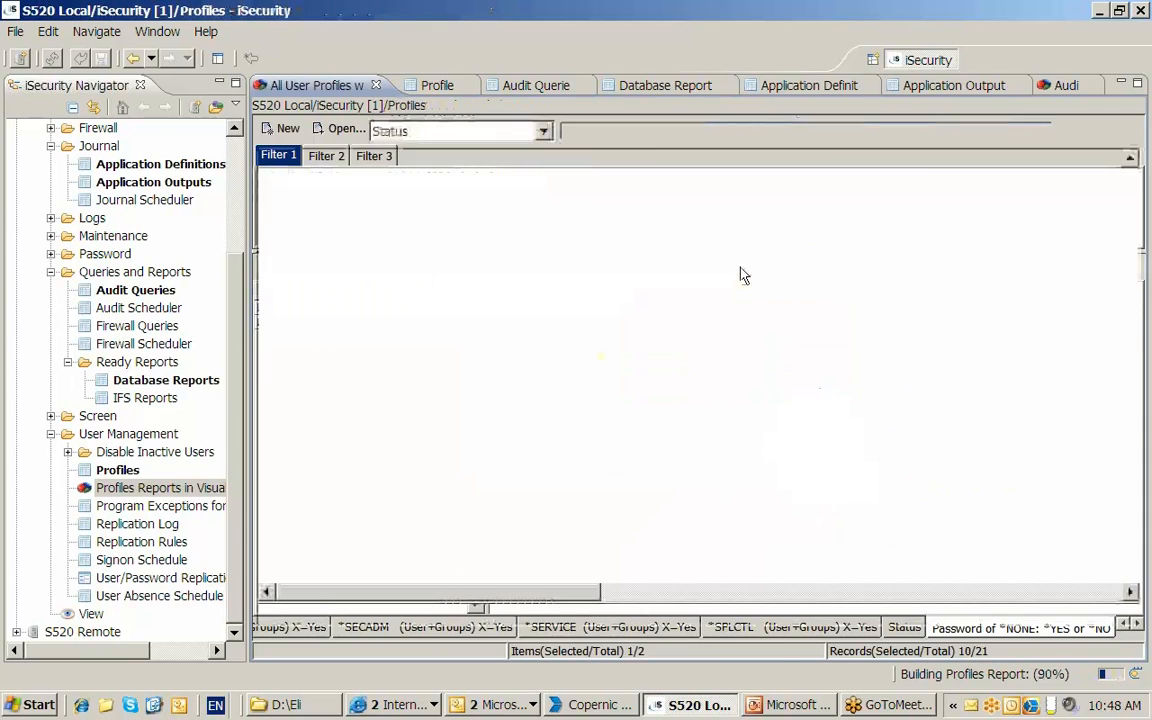
click(416, 182)
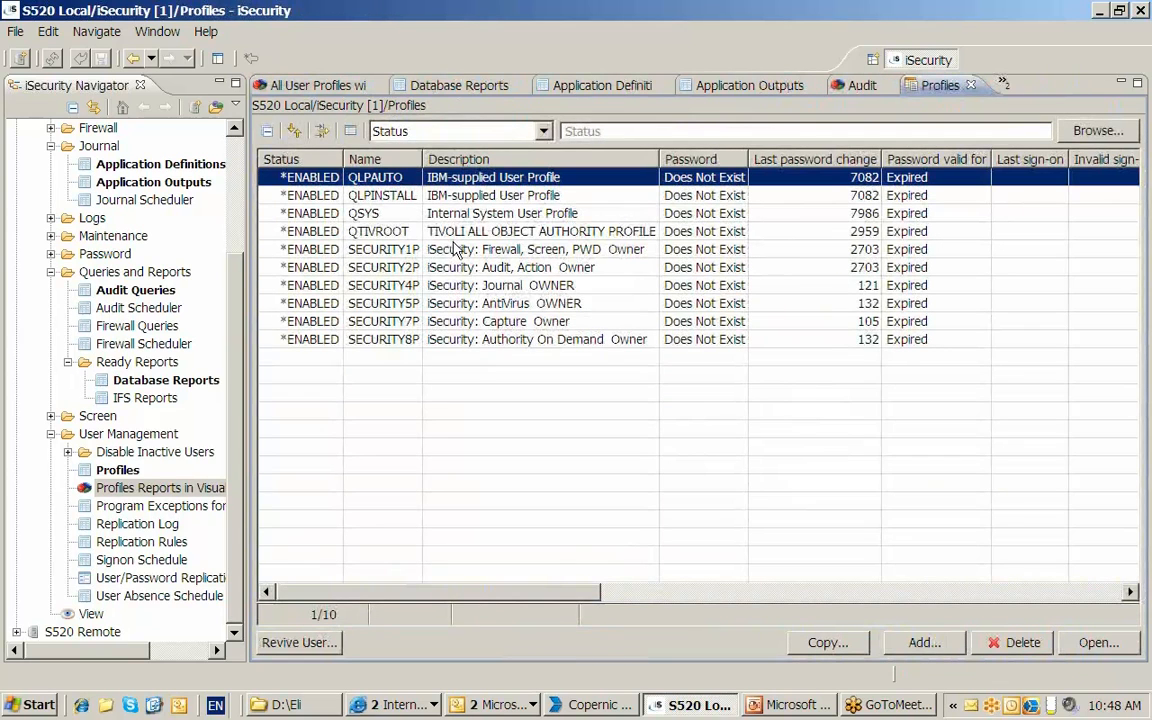
click(412, 249)
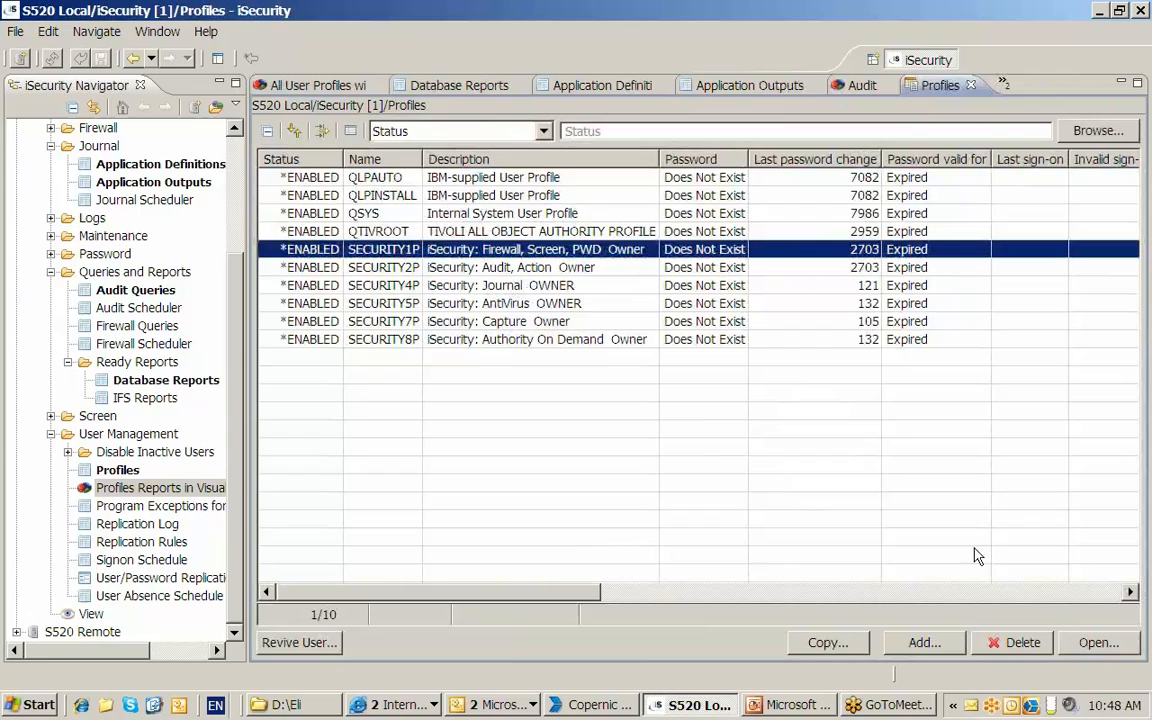
click(1096, 643)
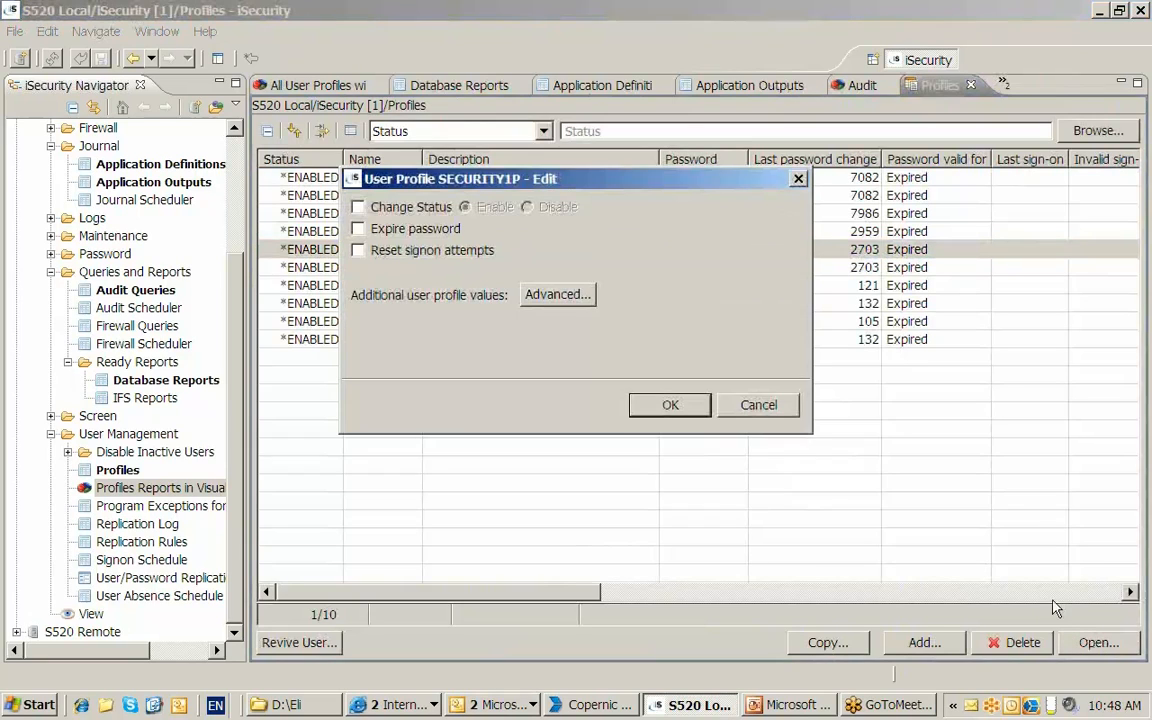
- In the SECURITY1P profile settings, mark the status change to Disable and the password as expired
click(358, 207)
click(528, 208)
click(358, 229)
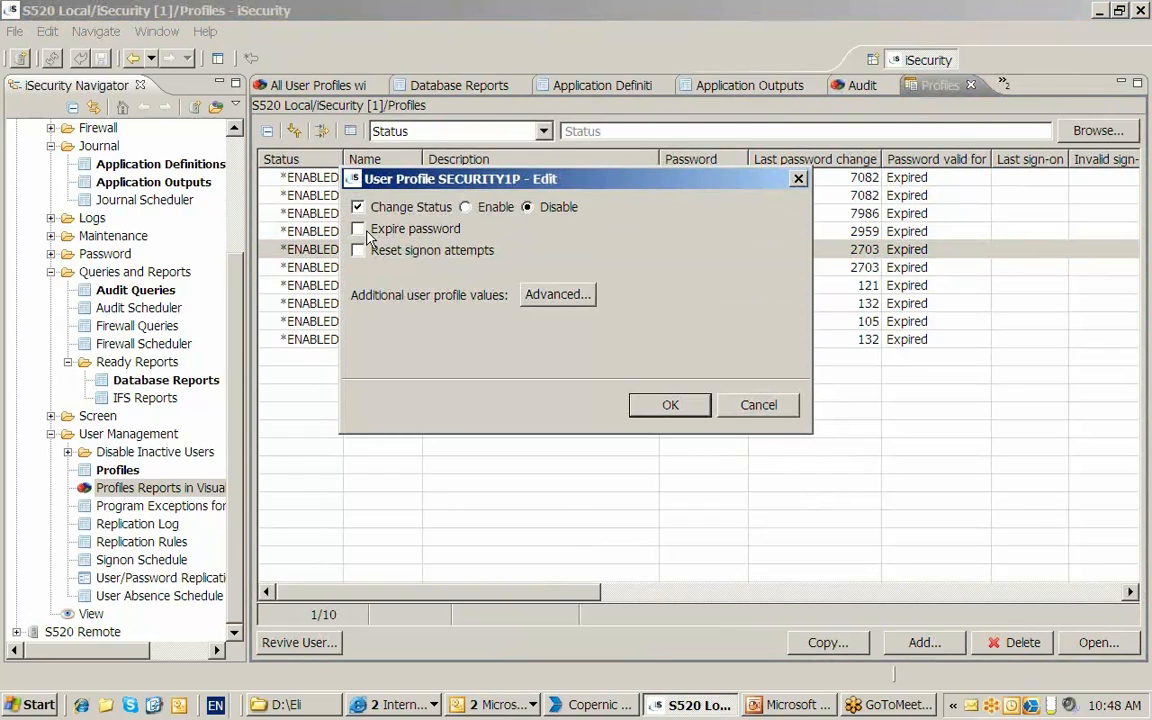
- Review the advanced Change User Profile parameters of SECURITY1P, including special authorities, and cancel without saving
click(557, 296)
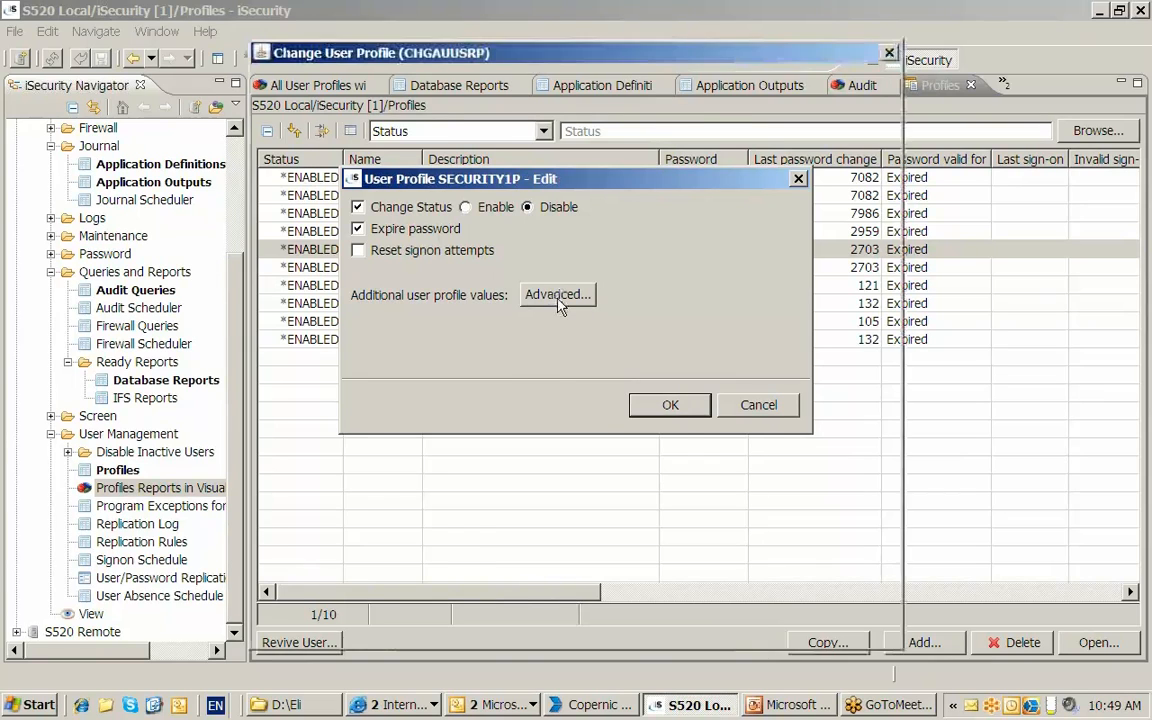
scroll(893, 235, down, 5)
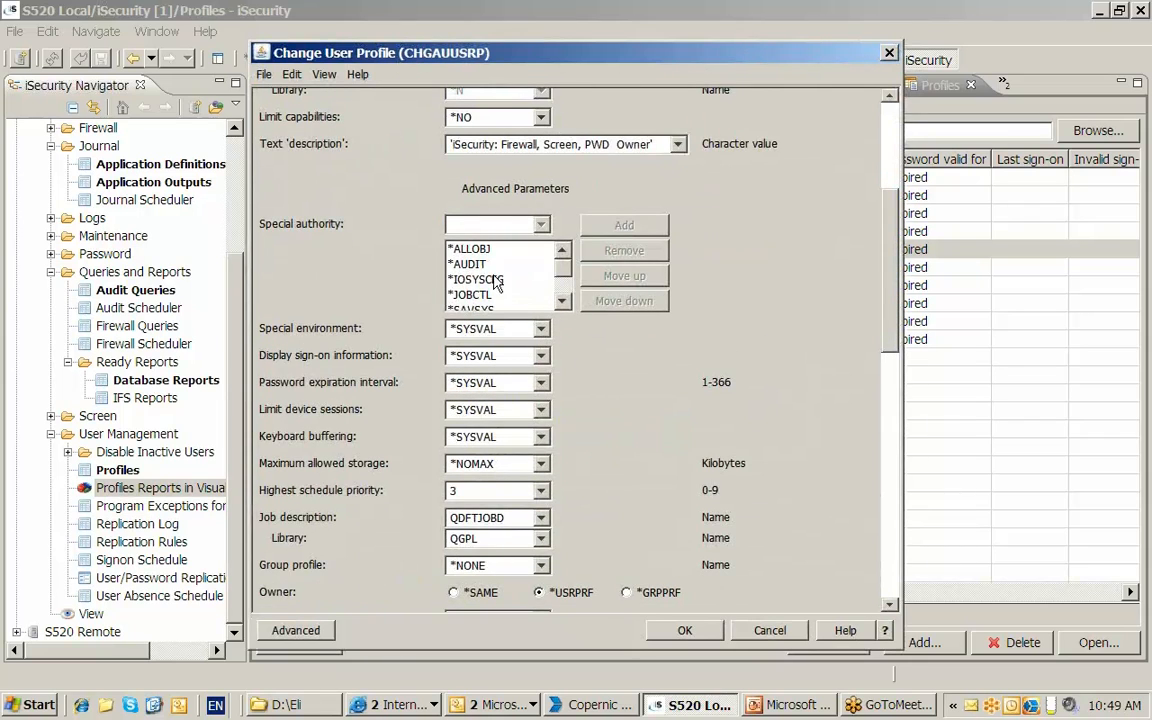
scroll(886, 280, up, 5)
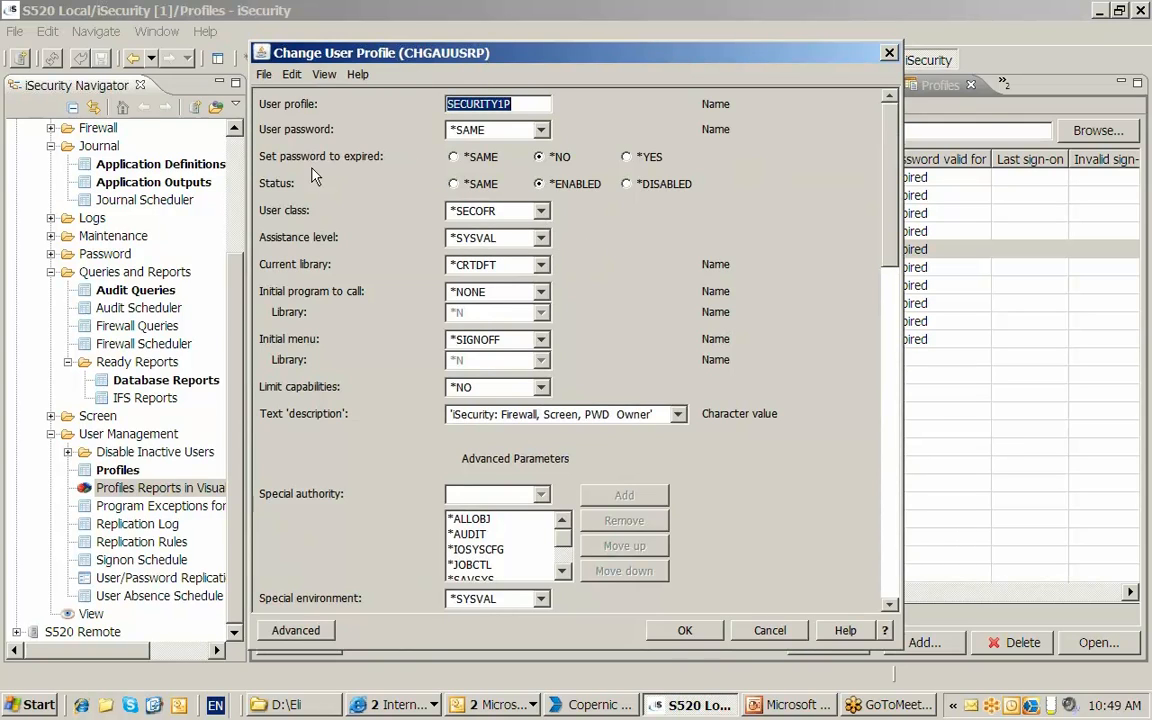
click(770, 630)
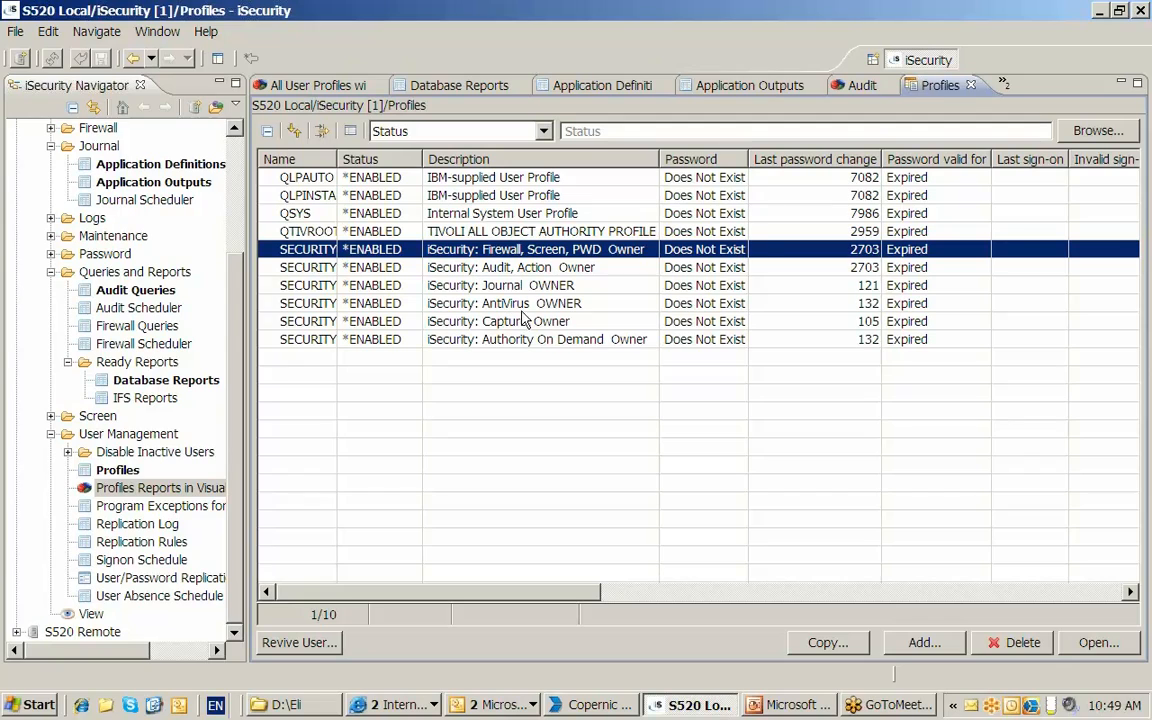
- Widen the Name column, place Last password change directly before Description, and sort the profiles by it in descending order
drag(336, 157, 354, 157)
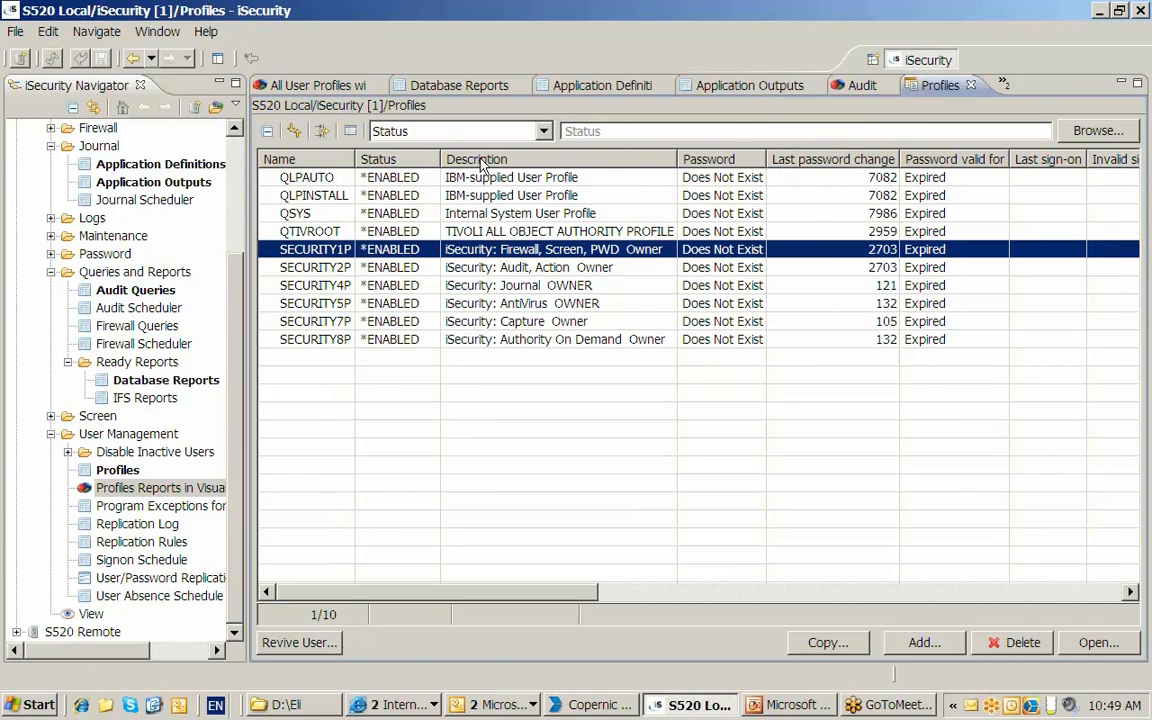
drag(816, 162, 460, 160)
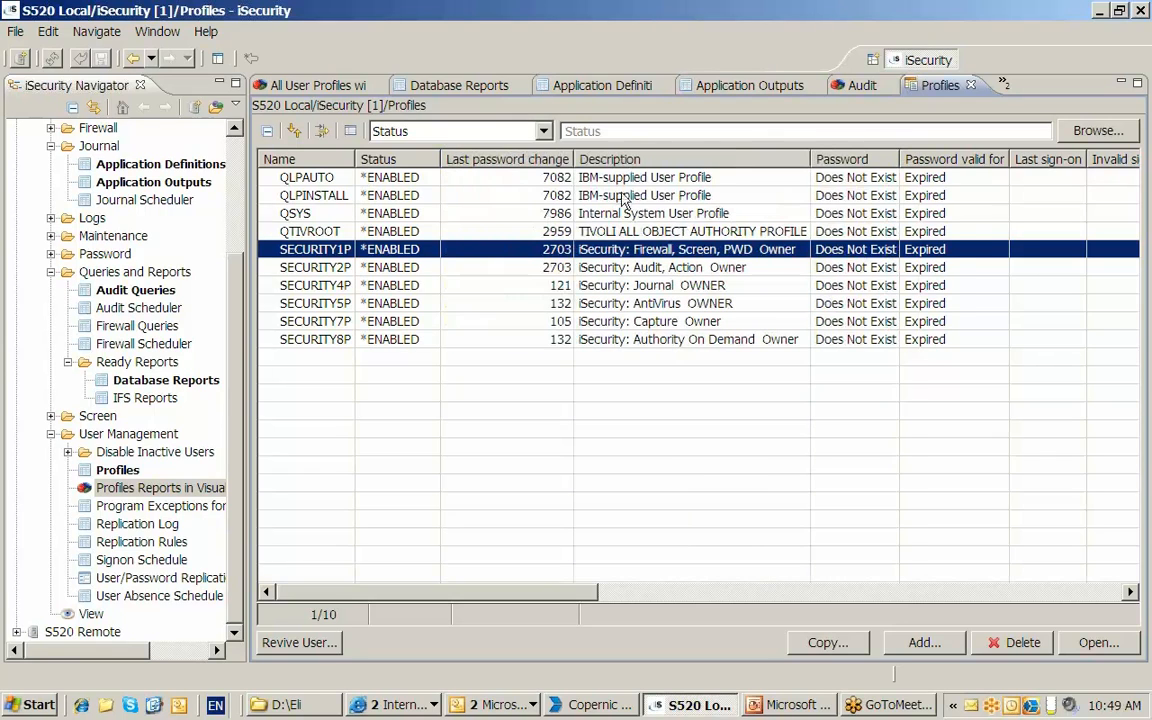
click(522, 160)
click(522, 160)
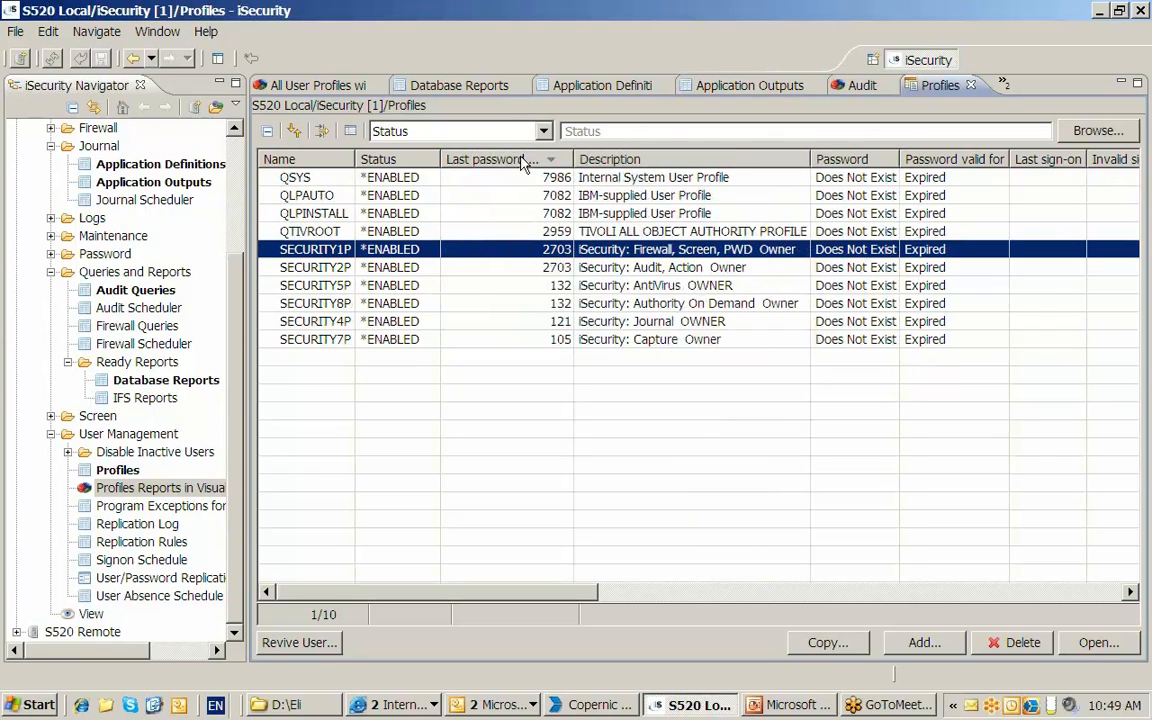
- Select the profiles from SECURITY1P through SECURITY8P, review their export formats including HTML, and close the drilled-down Profiles data
shift+click(476, 303)
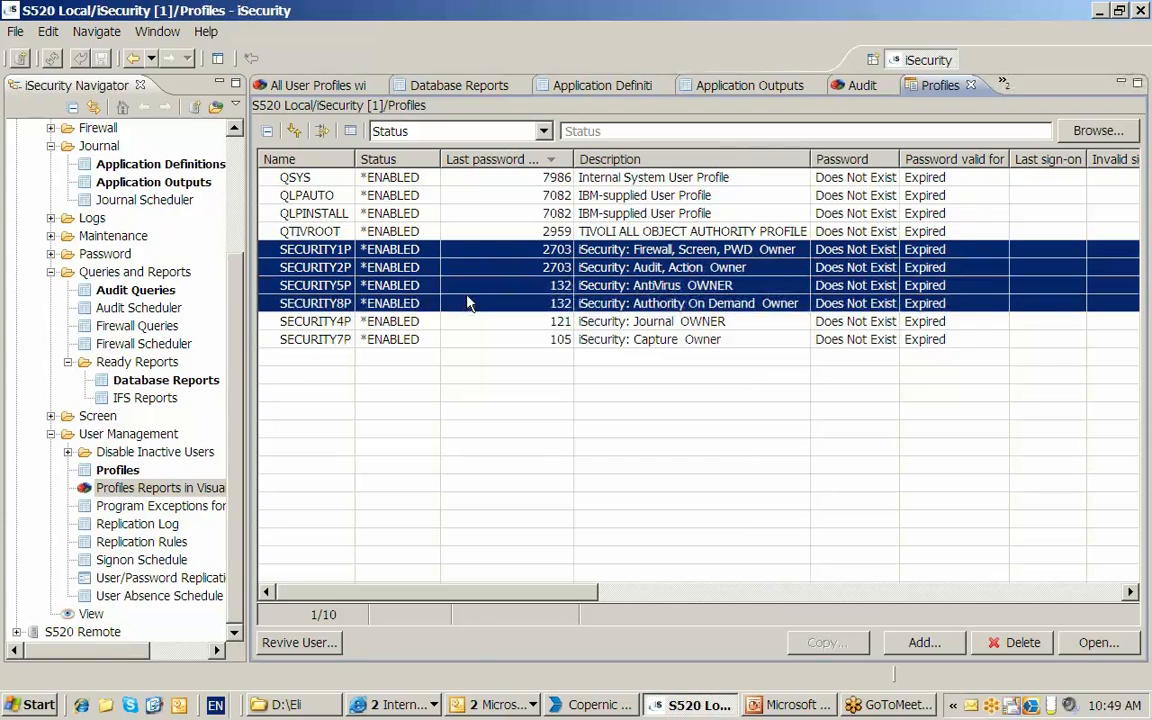
right_click(613, 299)
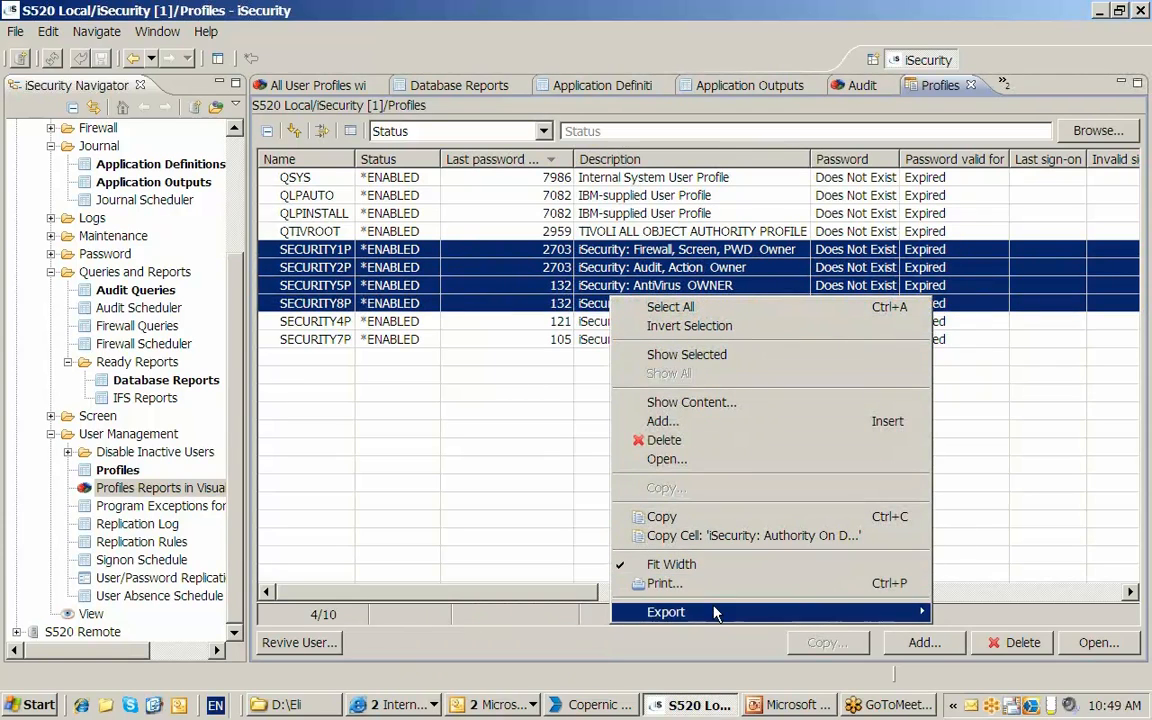
mouse_move(716, 623)
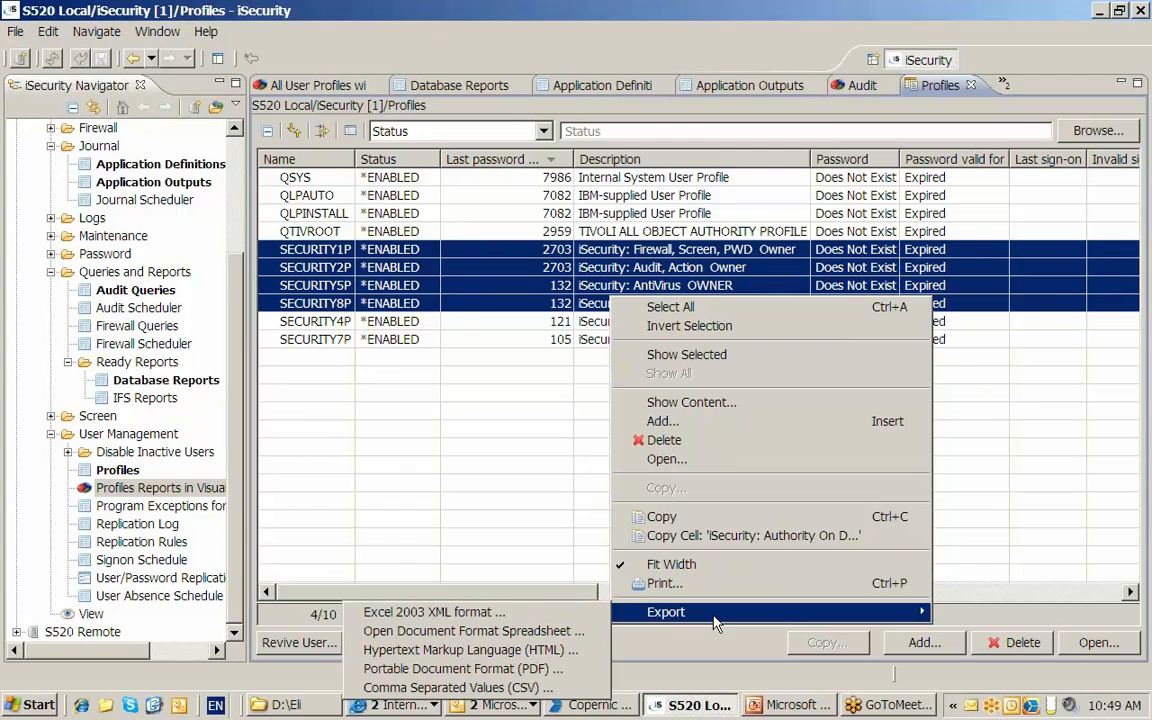
click(541, 652)
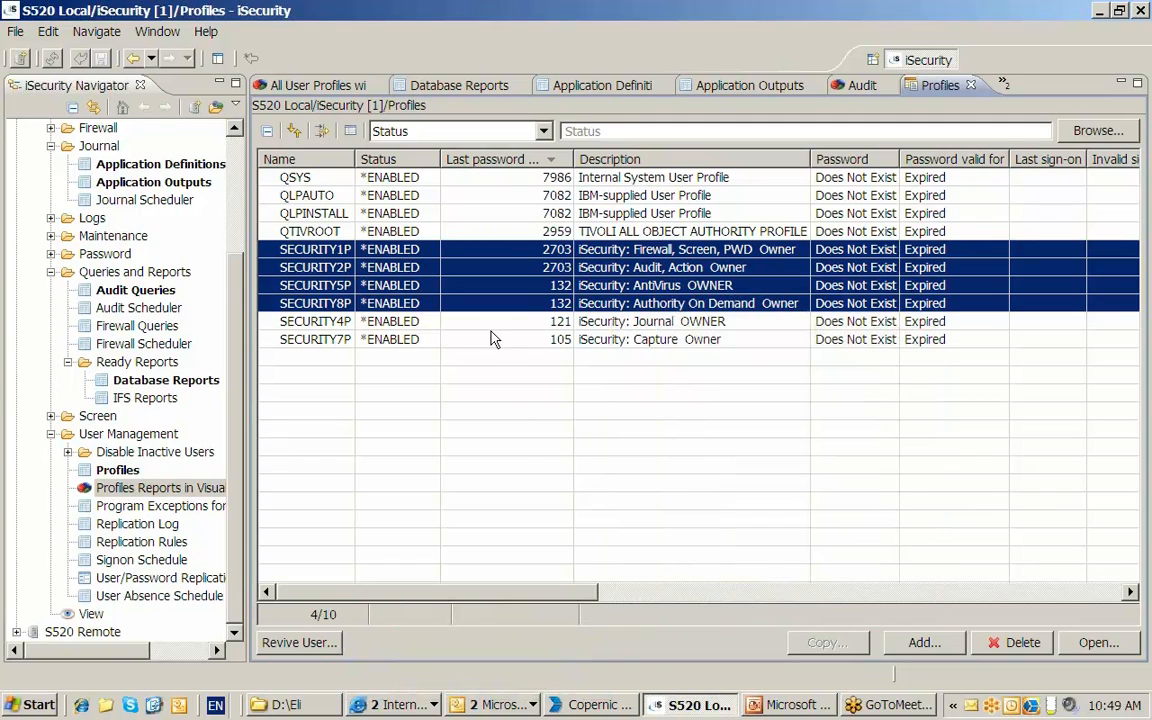
click(972, 86)
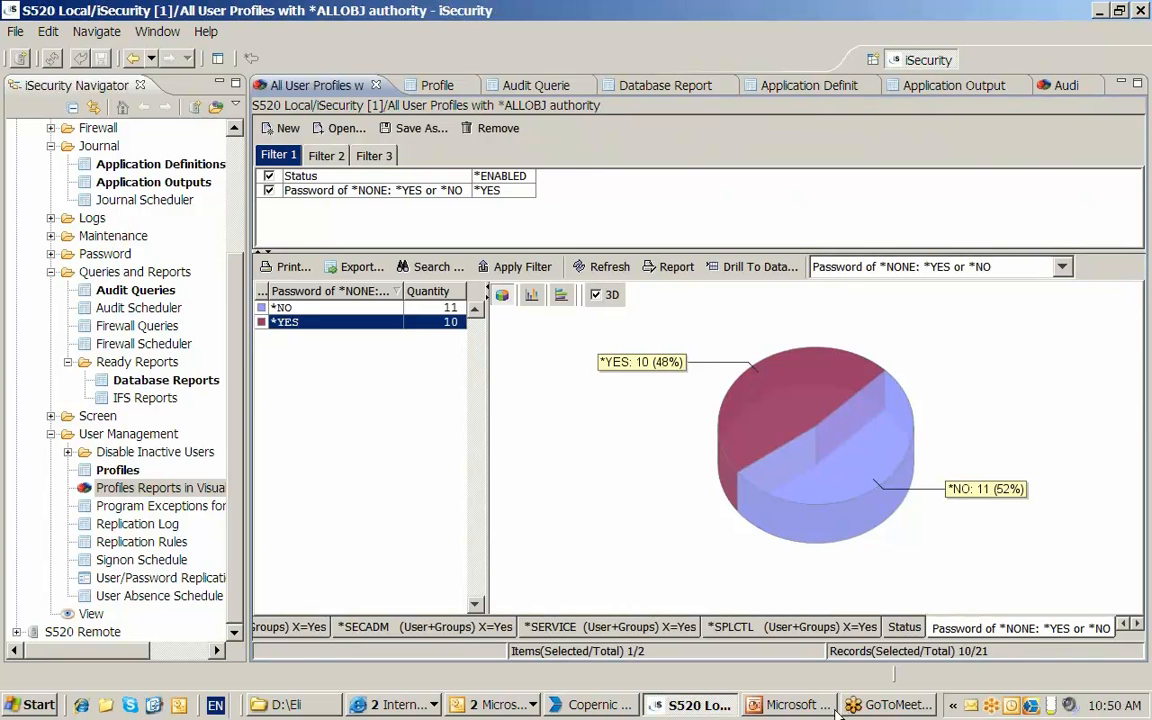
- Switch to PowerPoint, highlight the objective about working with User Profiles without Visualizer, and return to iSecurity
click(788, 705)
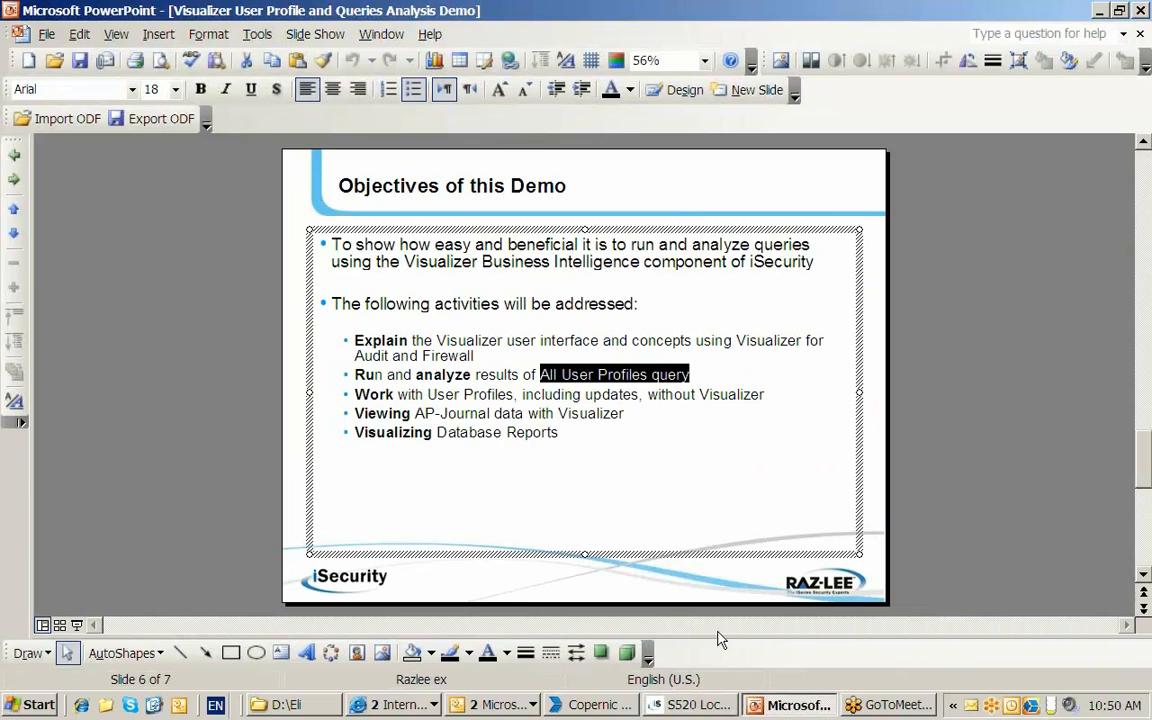
drag(356, 395, 764, 395)
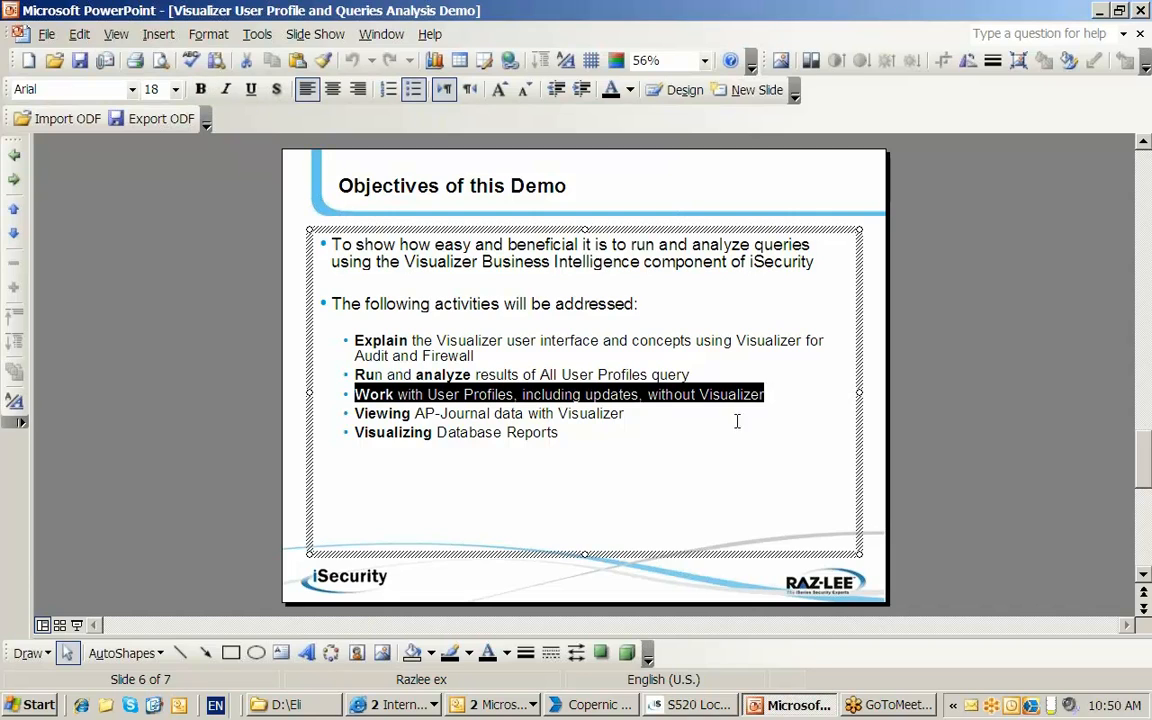
click(683, 706)
- Open the Profiles list under User Management and sort it by Name
click(127, 473)
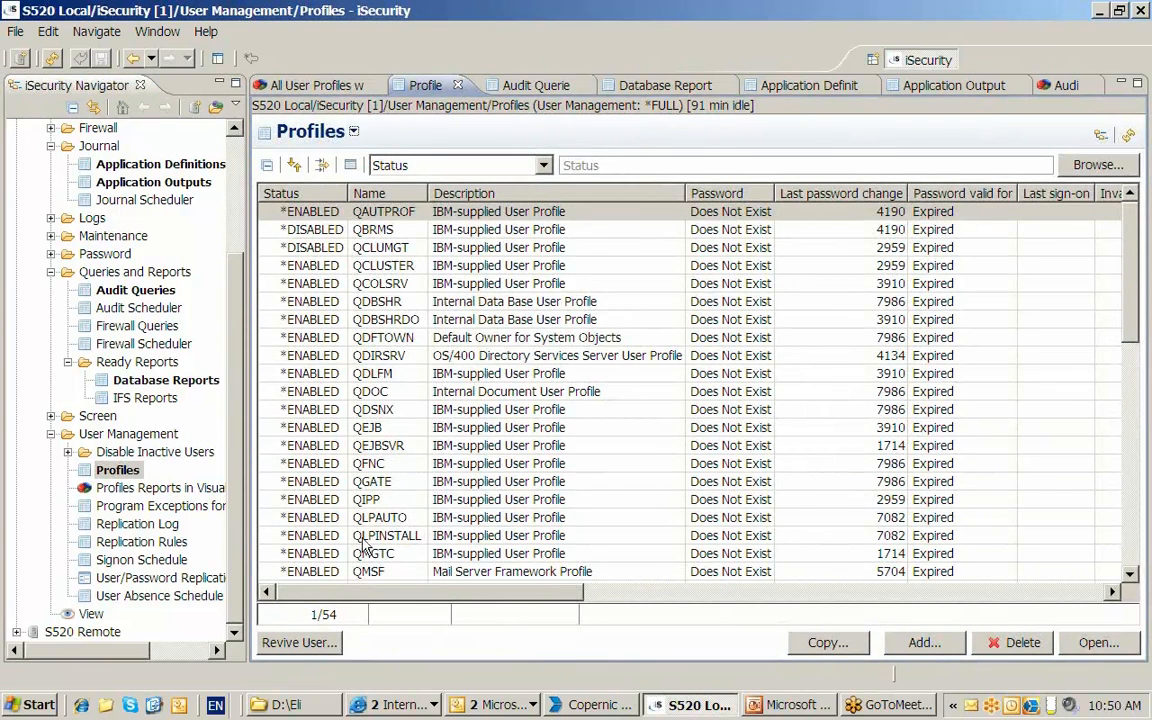
click(372, 196)
scroll(1098, 246, down, 4)
scroll(1098, 246, up, 4)
- Filter the Profiles list on Name with the pattern *doc
click(544, 166)
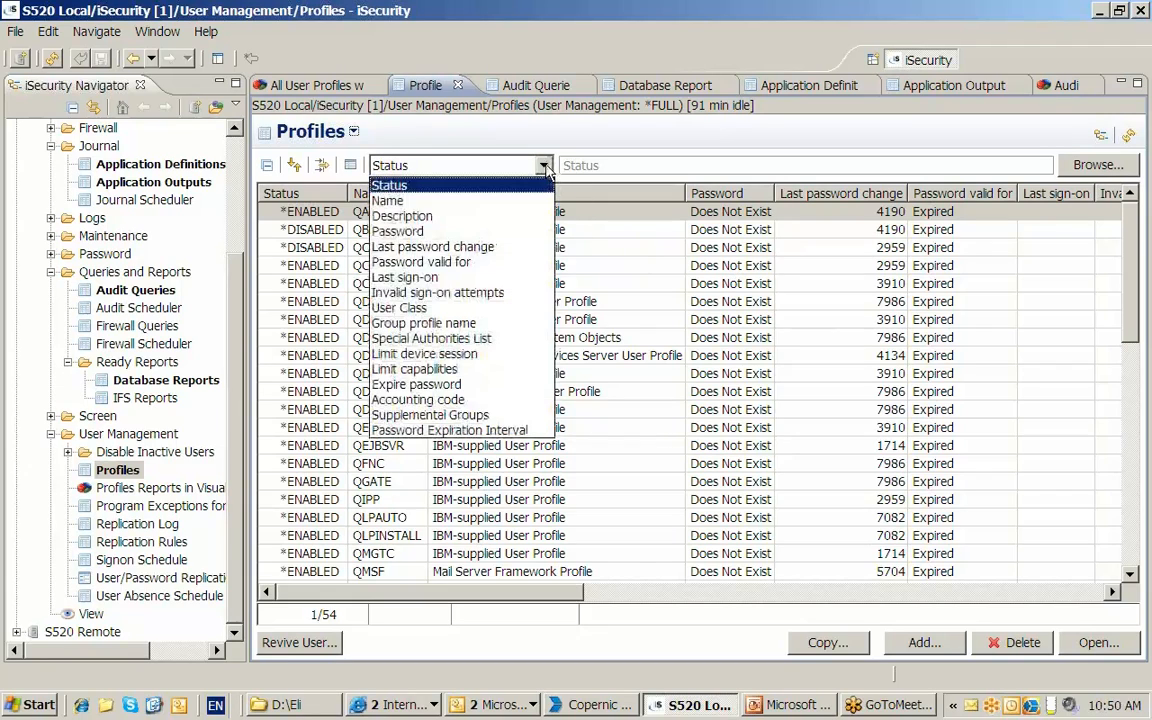
click(515, 206)
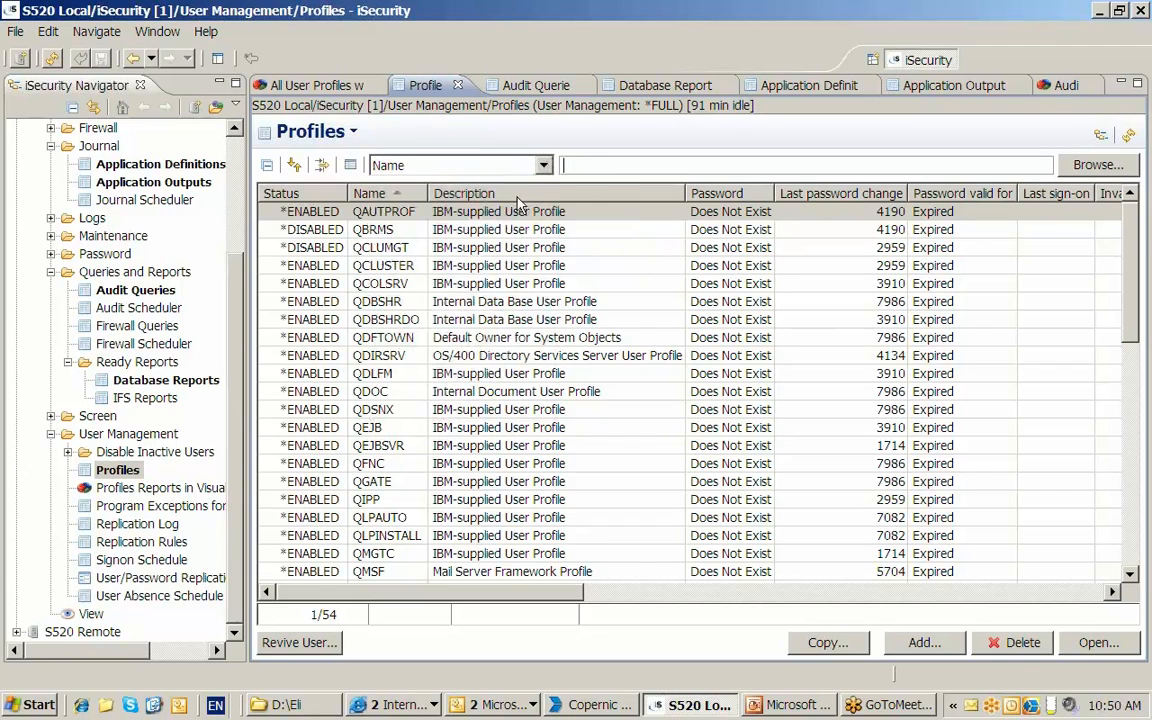
click(604, 167)
text(*doc)
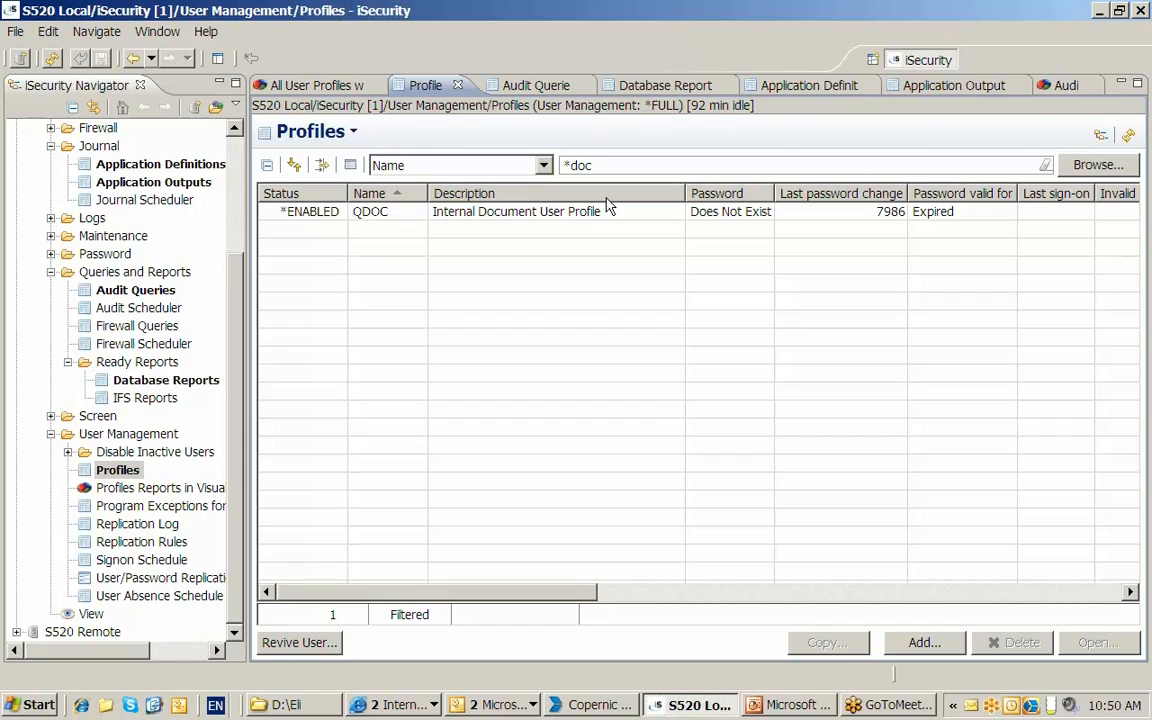
- Replace the name filter by sorting the profiles on Status and filtering Status to *DISABLED
click(305, 195)
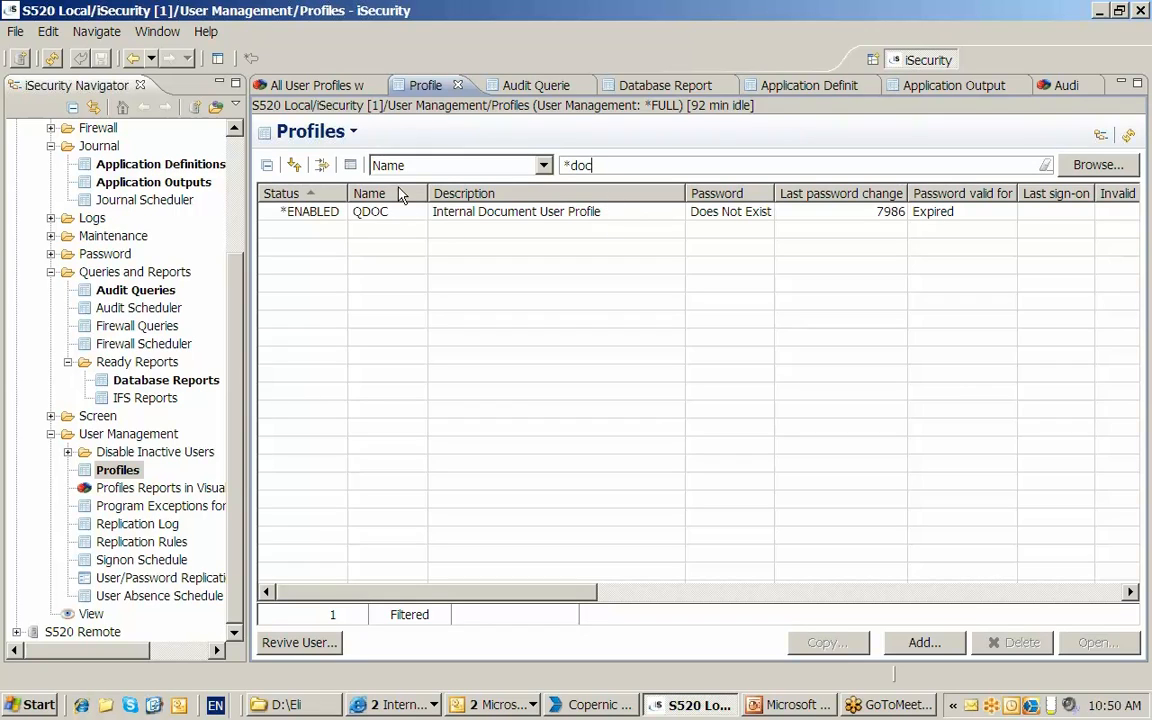
click(543, 165)
click(490, 185)
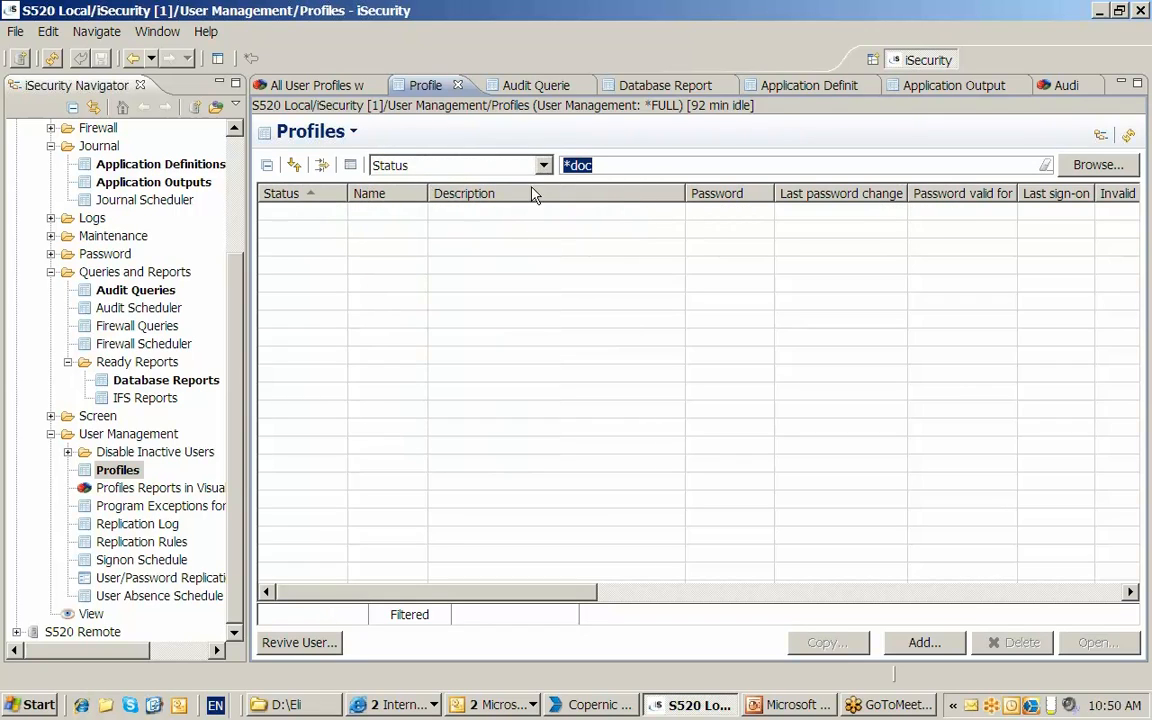
key(BackSpace)
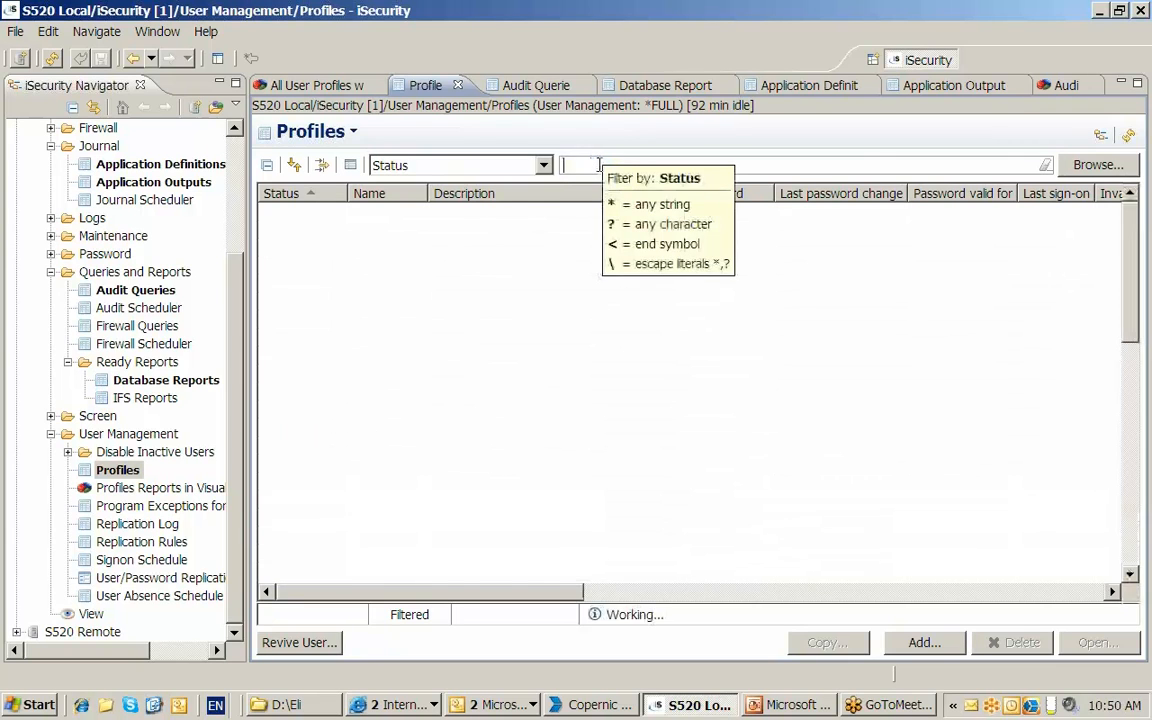
click(290, 193)
click(290, 193)
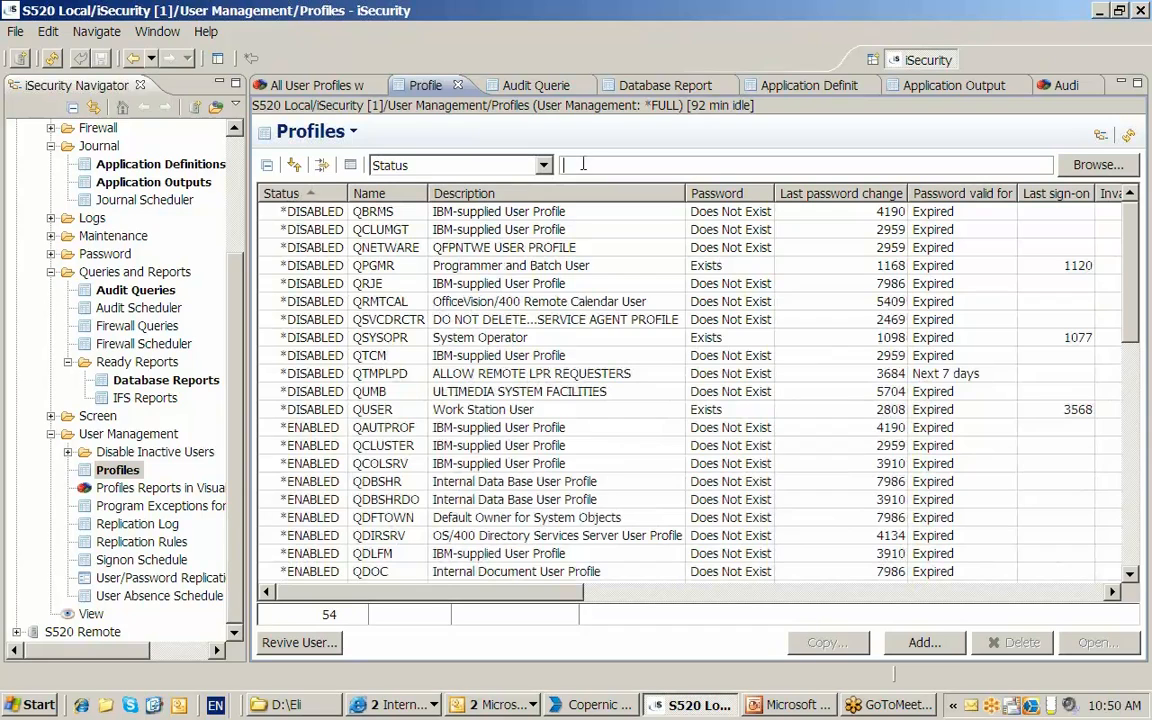
text(*d)
key(Return)
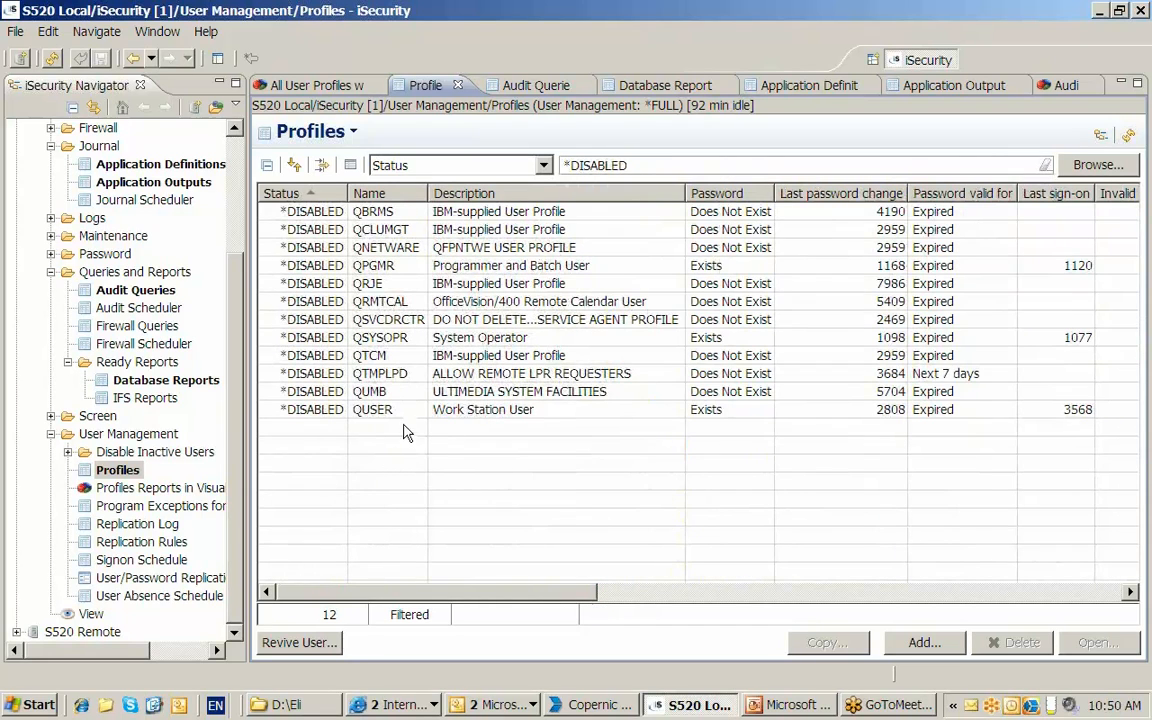
- Select all the *DISABLED profiles and review the actions available for the selection
click(370, 409)
click(428, 212)
key(ctrl+a)
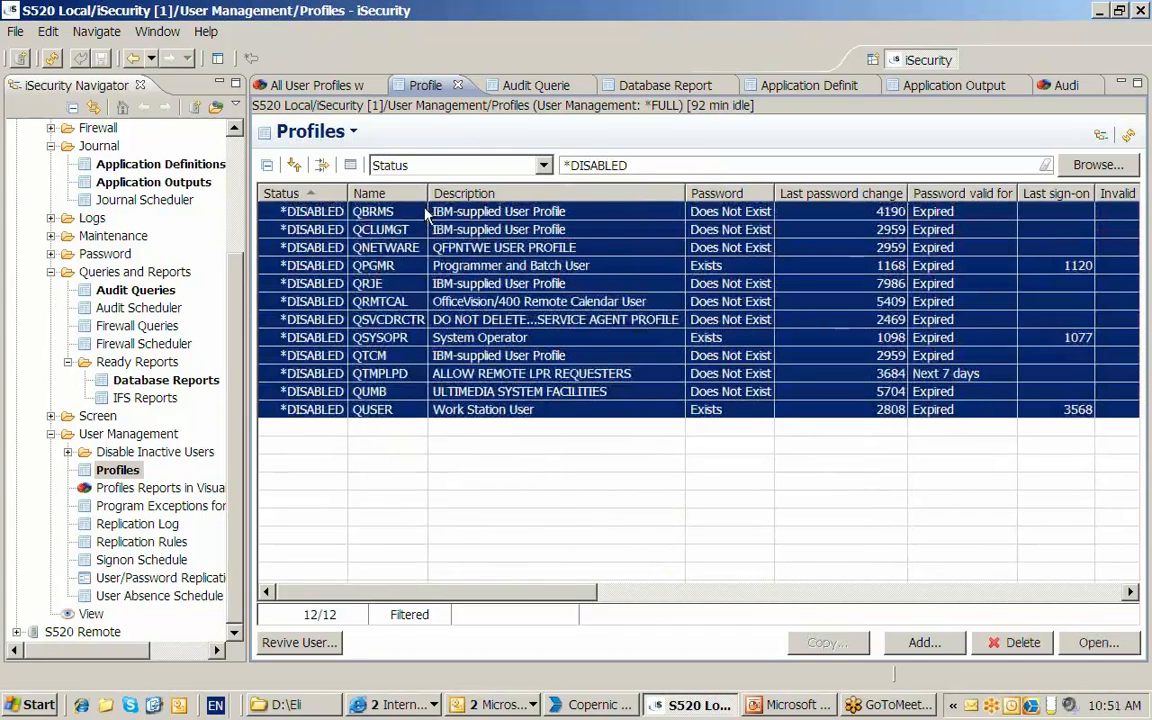
right_click(428, 214)
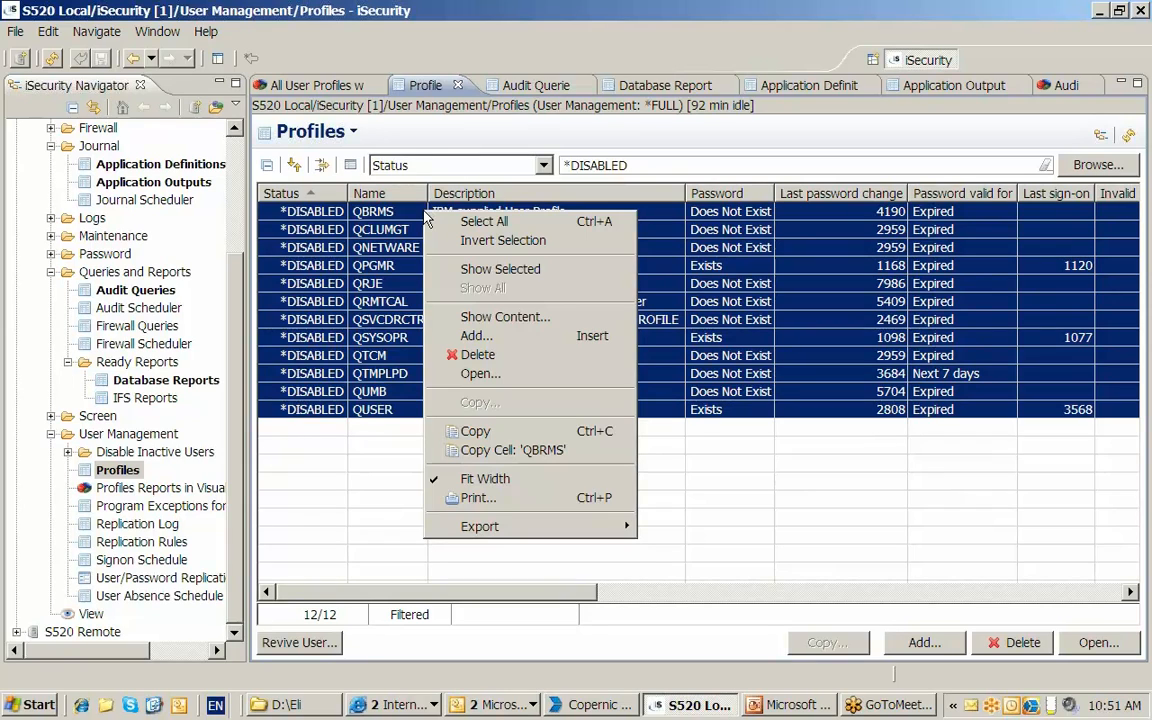
- Review the list of Profiles Reports in Visualizer again and cancel it without running a report
click(126, 472)
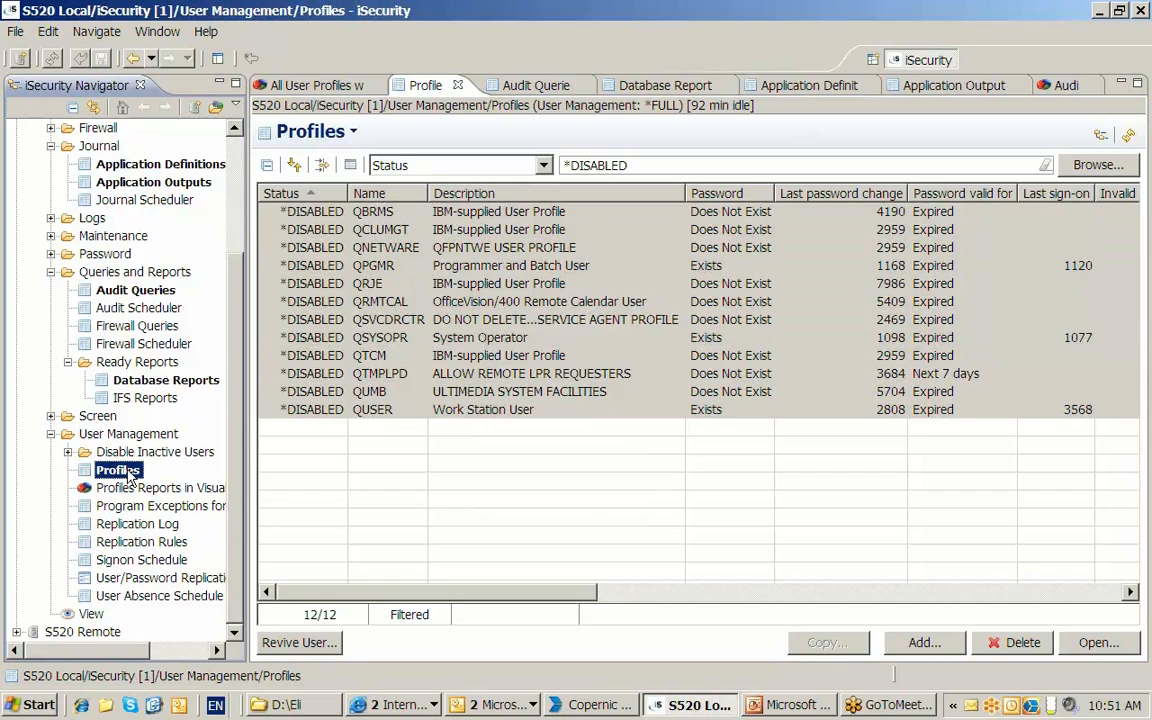
click(144, 488)
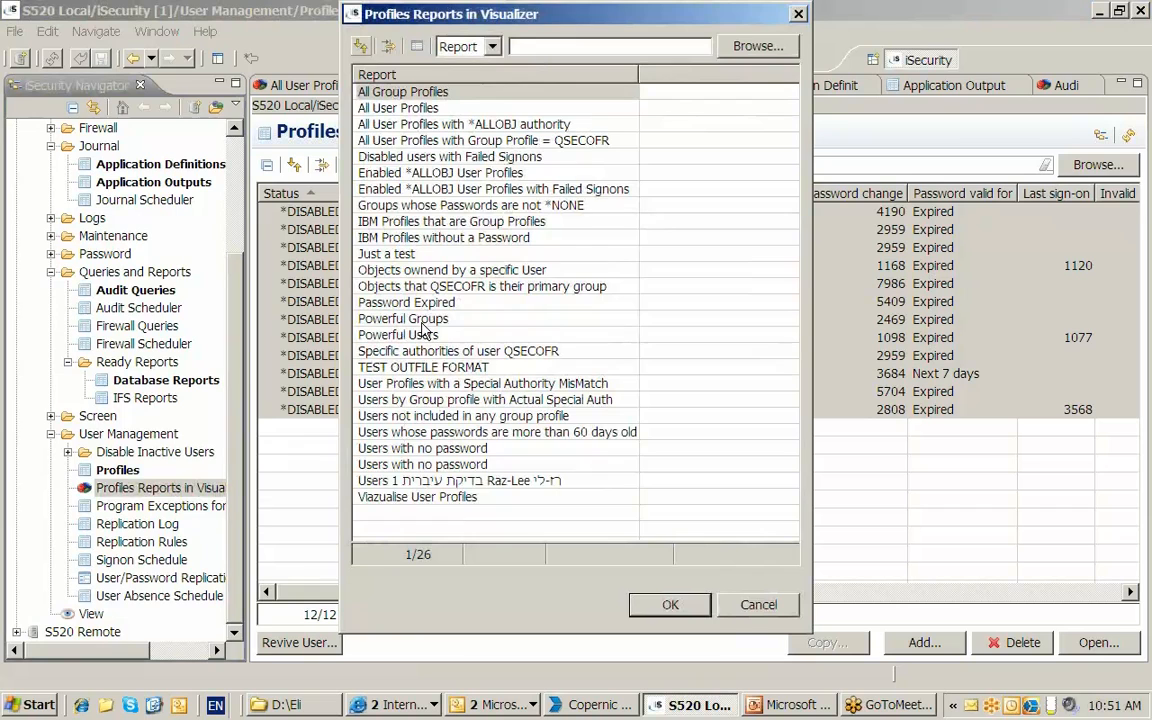
click(757, 606)
- Switch to PowerPoint, highlight the objective Viewing AP-Journal data with Visualizer, and return to iSecurity
click(812, 700)
drag(355, 413, 582, 420)
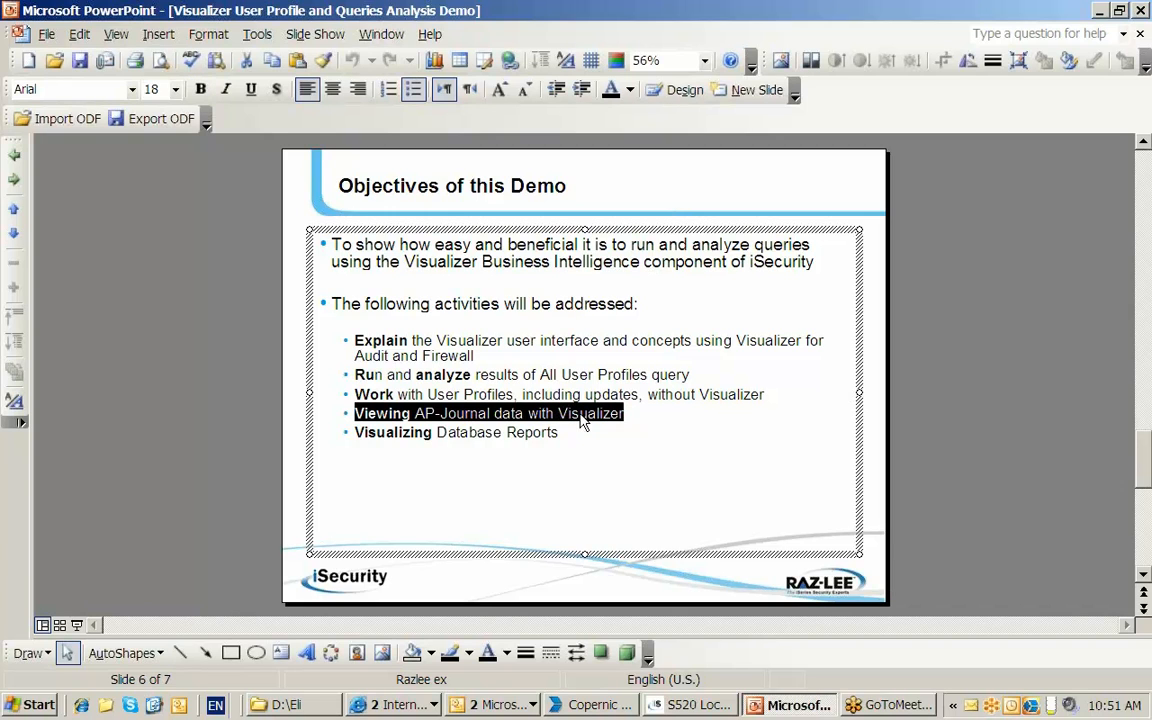
click(697, 706)
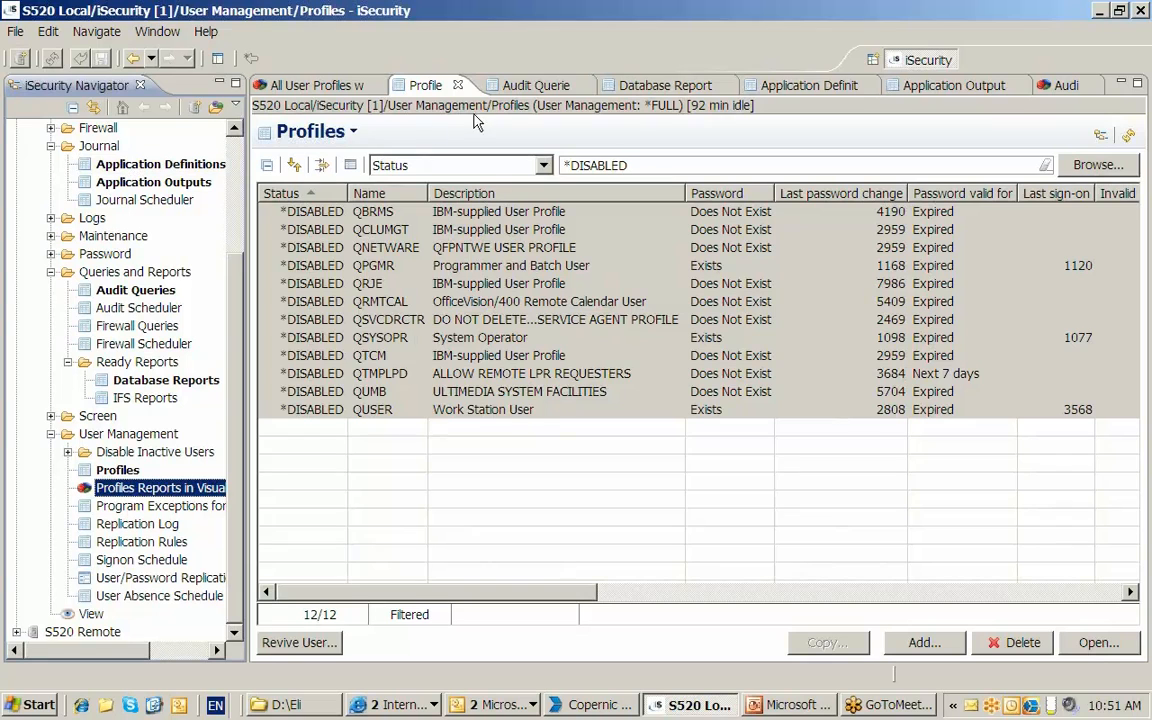
- Close the Audit report and bring up the already open Journal Application Definitions list
click(1090, 85)
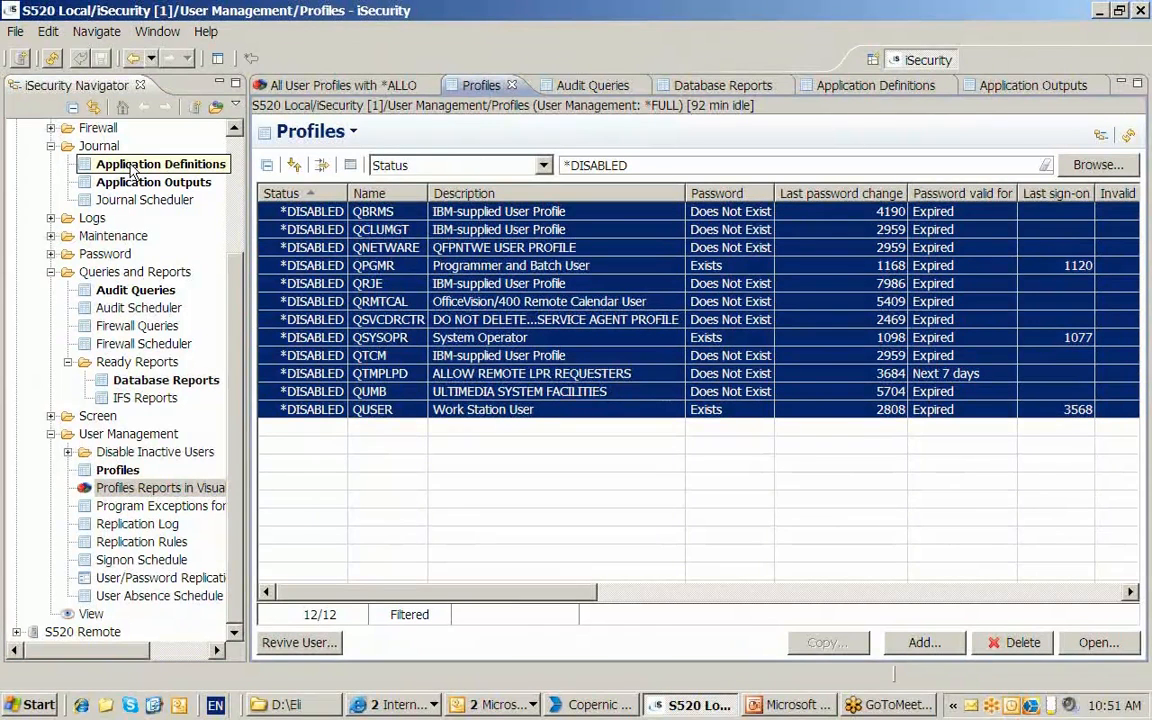
click(855, 88)
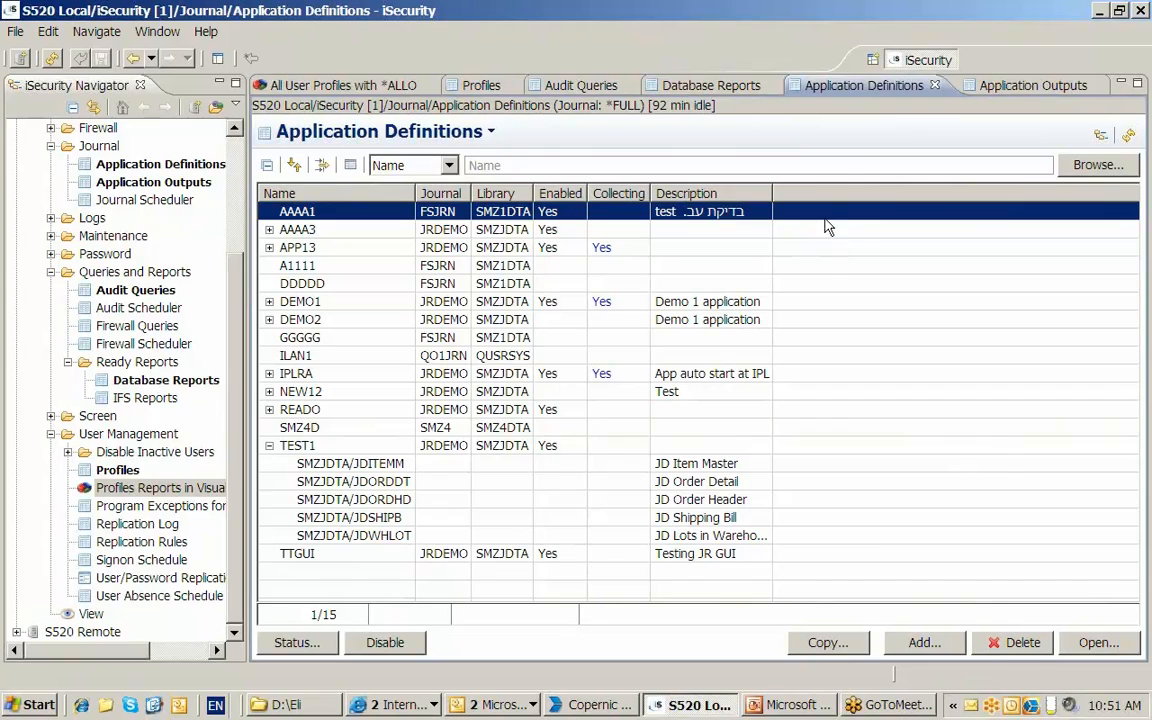
- From Application Outputs, open application TEST1 for display as Business Intelligence (Visualizer) and proceed to its date range
click(306, 450)
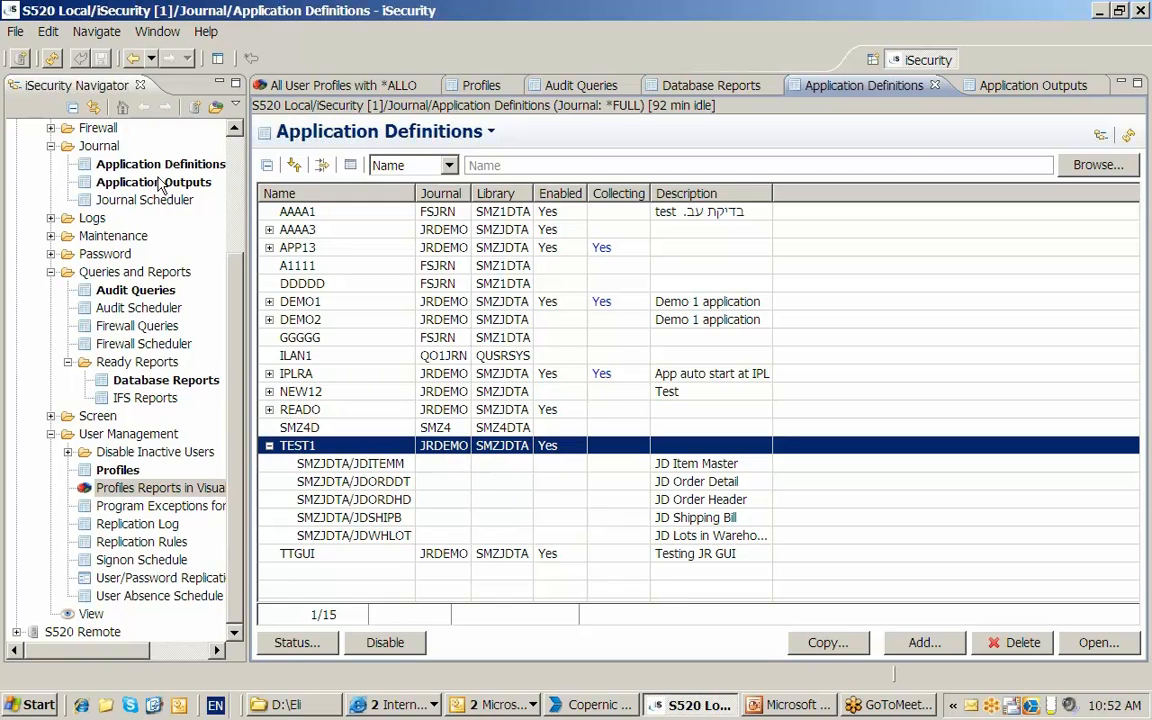
click(1015, 88)
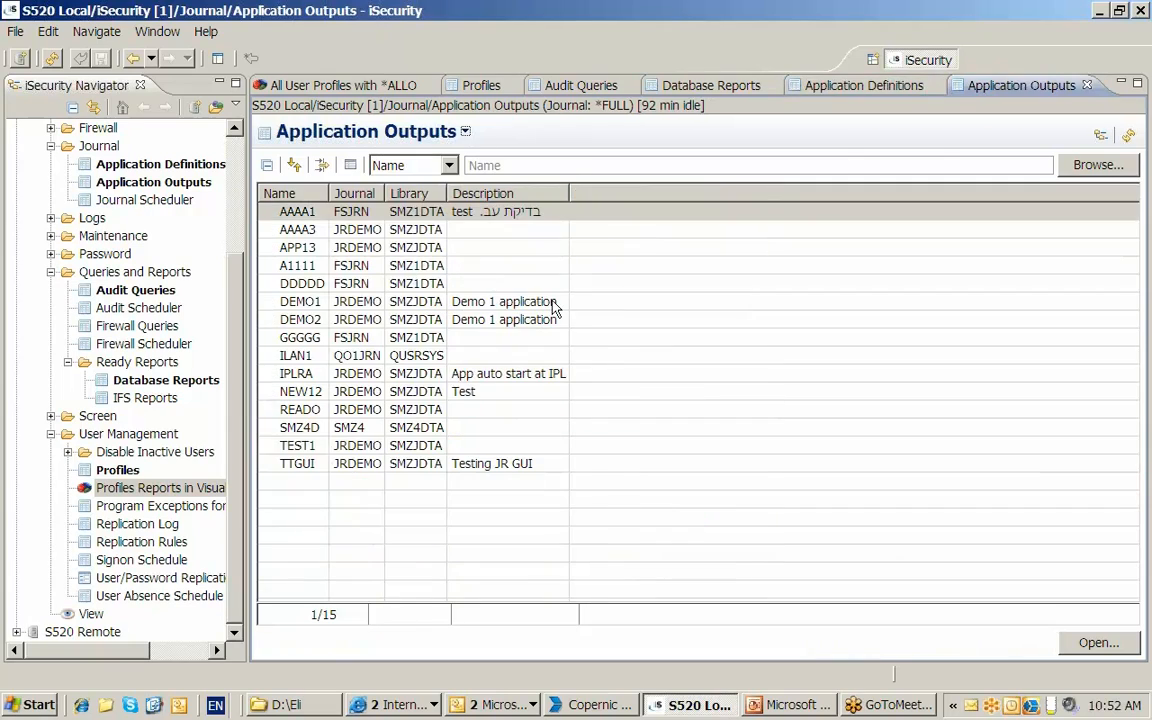
click(310, 449)
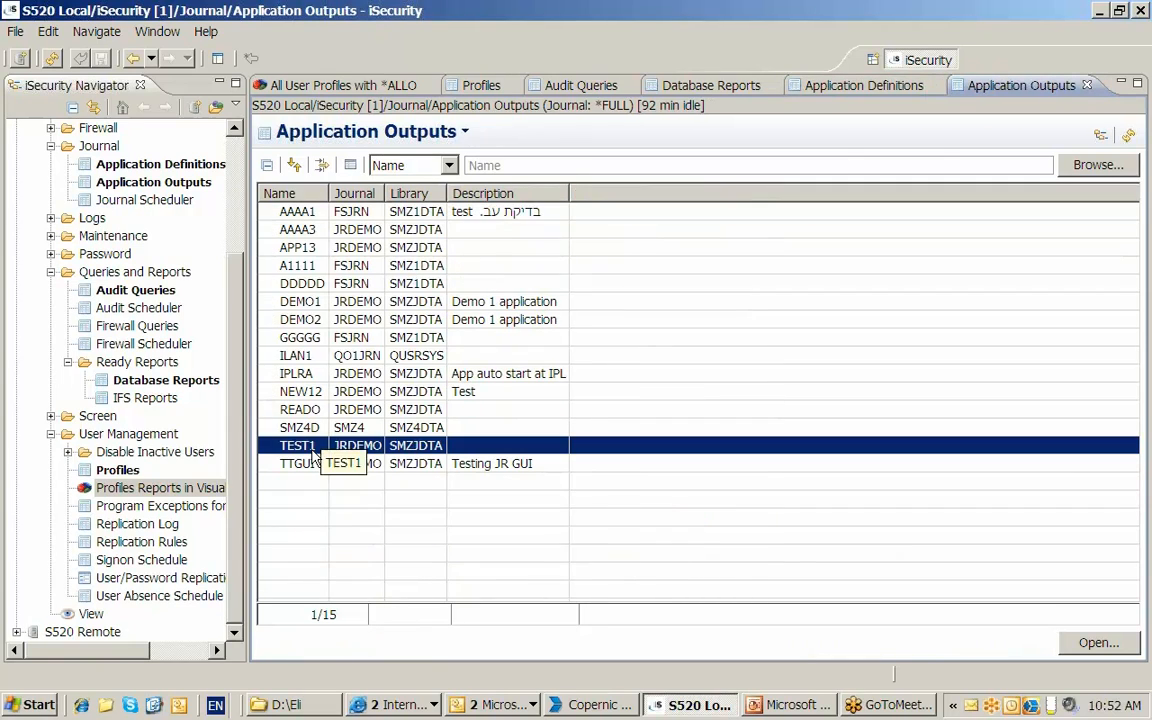
click(1100, 646)
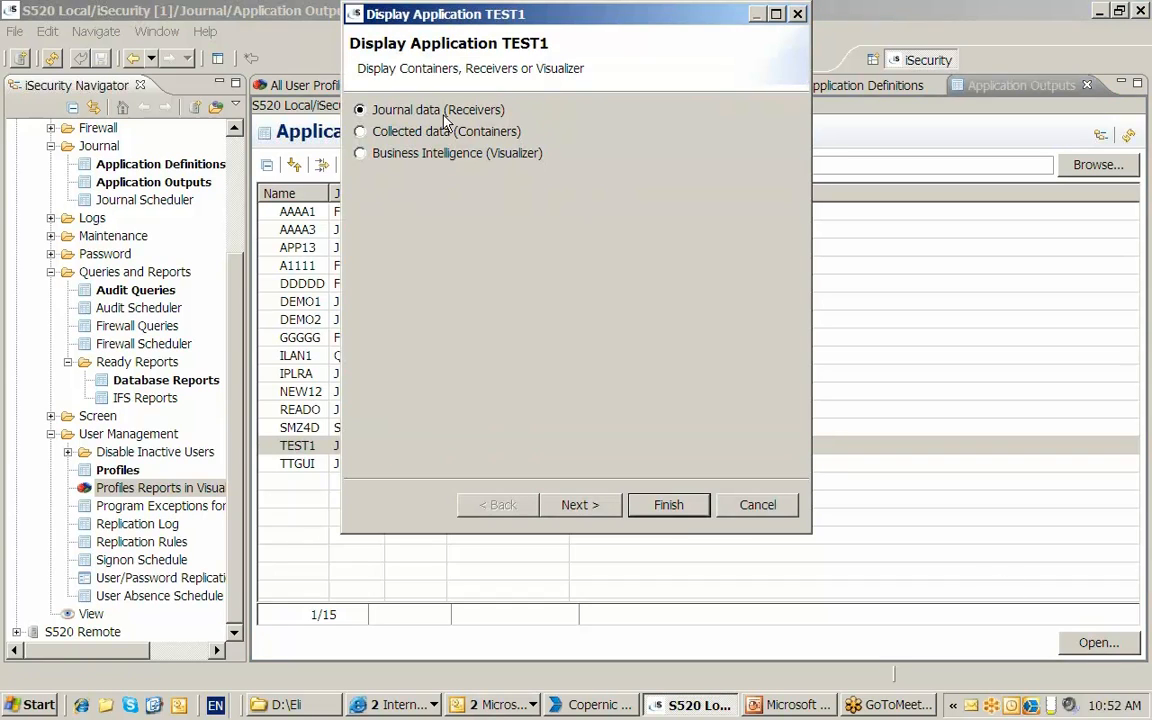
click(362, 134)
click(590, 505)
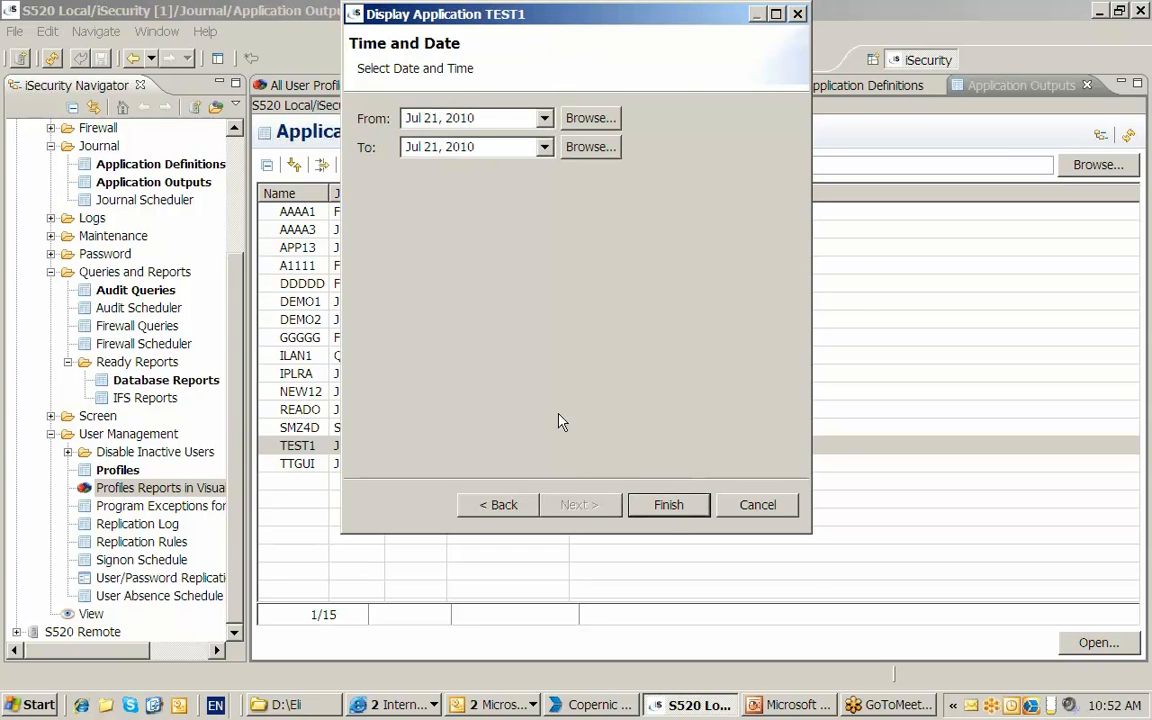
- Set the start date to Feb 28, 2010 and display the TEST1 journal data
click(583, 118)
click(493, 148)
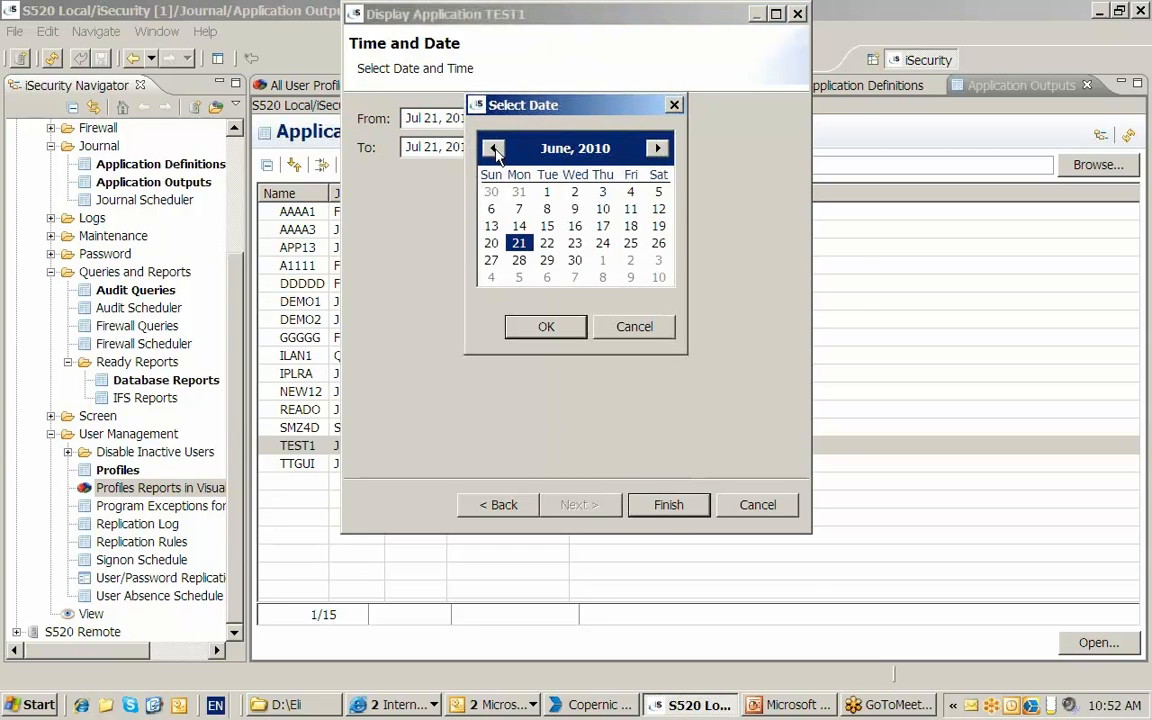
click(493, 148)
click(493, 148)
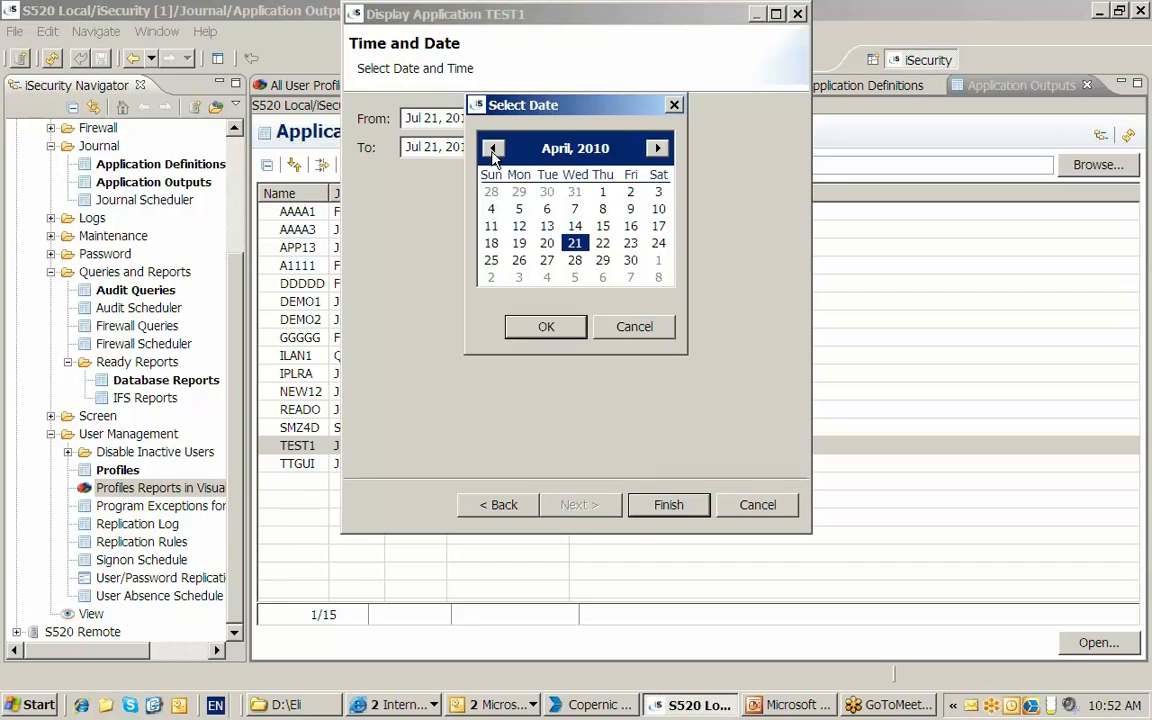
click(493, 148)
click(493, 148)
click(491, 260)
click(546, 327)
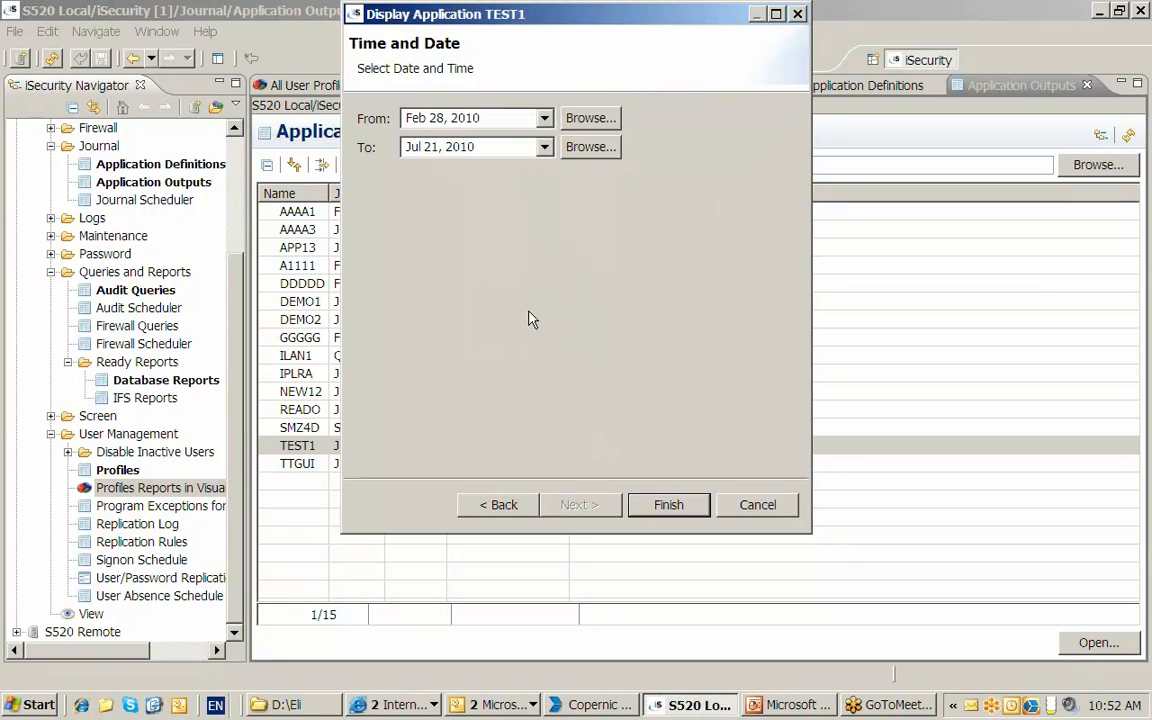
click(662, 506)
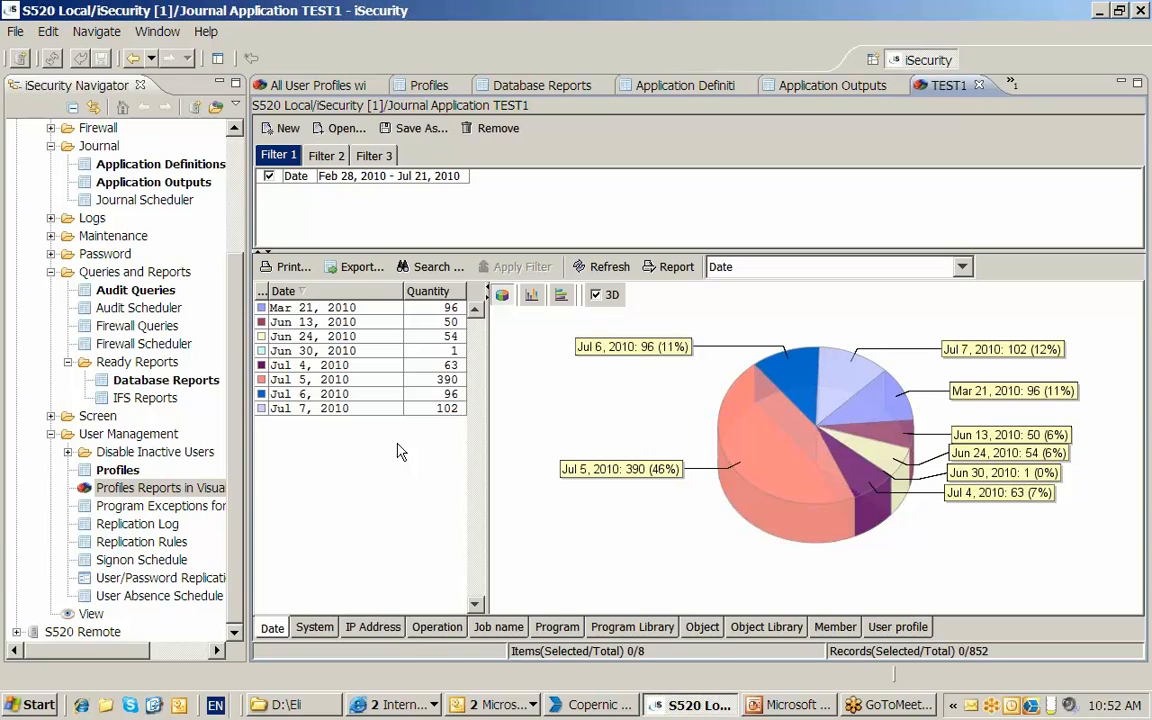
- Filter the TEST1 data to the UPDATE operation and IP address 1.1.1.152
click(961, 267)
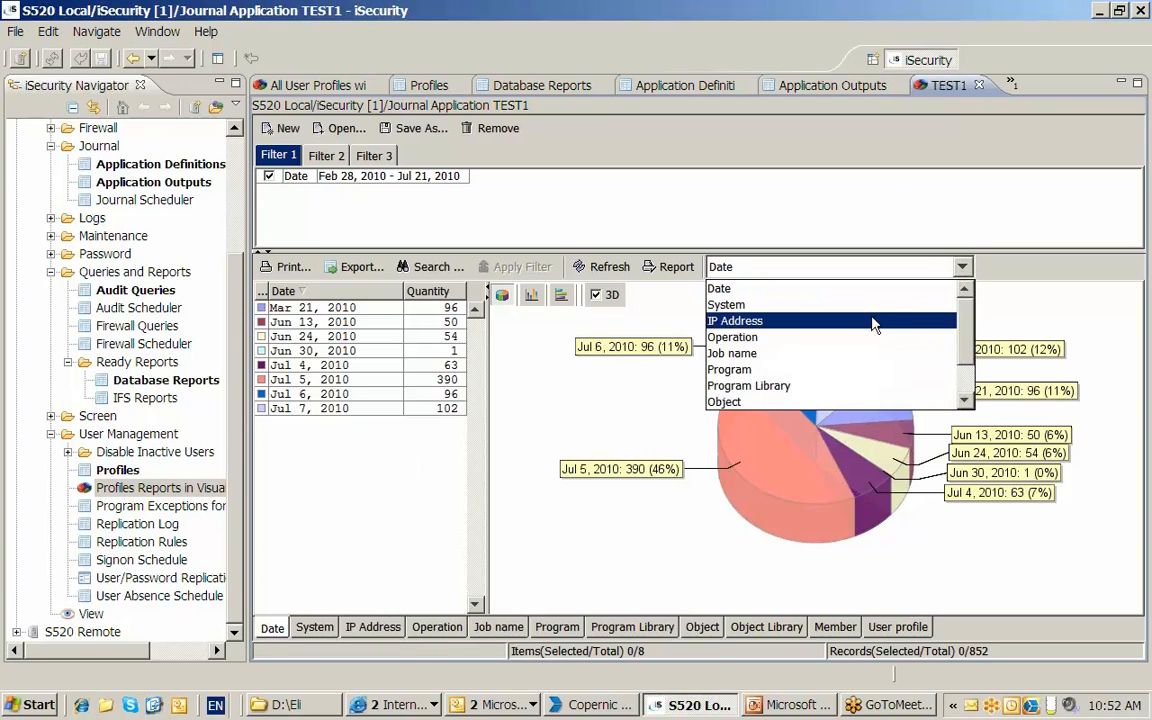
click(857, 338)
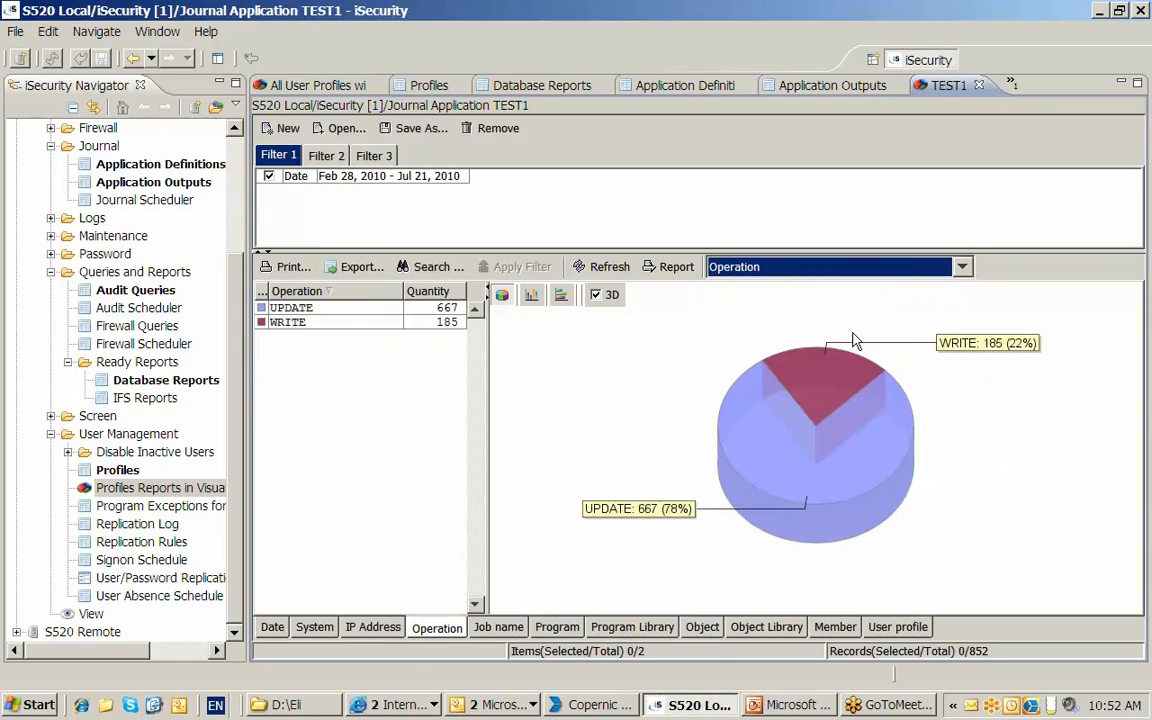
click(359, 309)
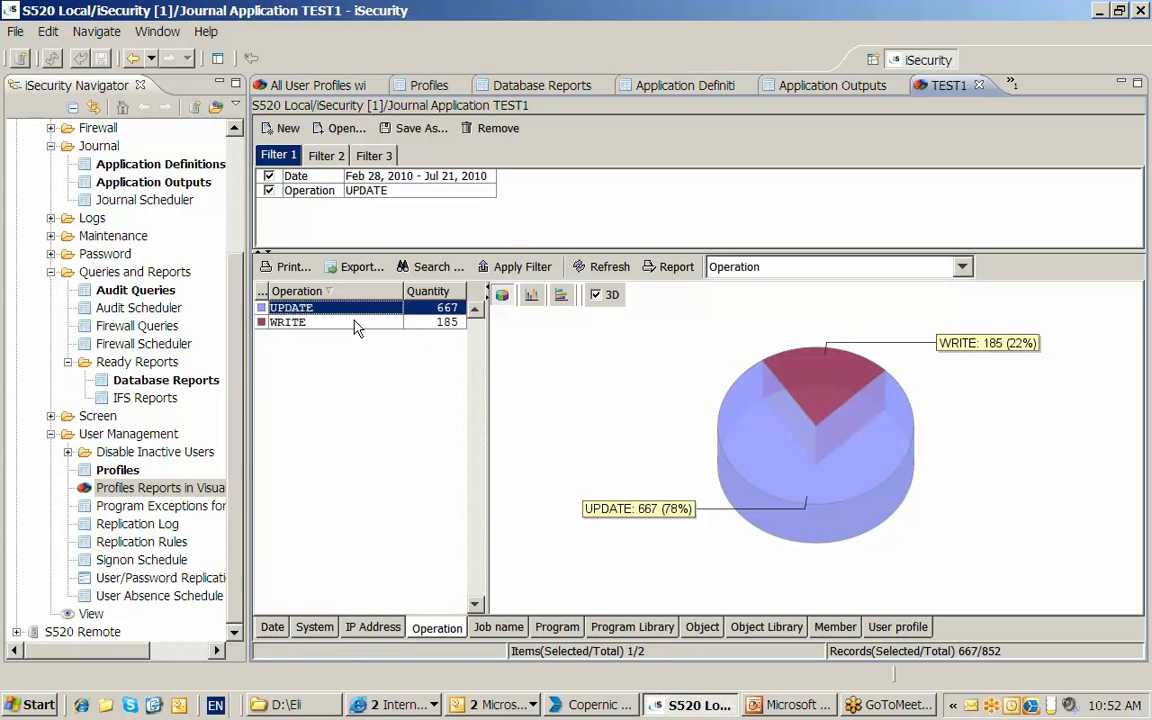
click(367, 621)
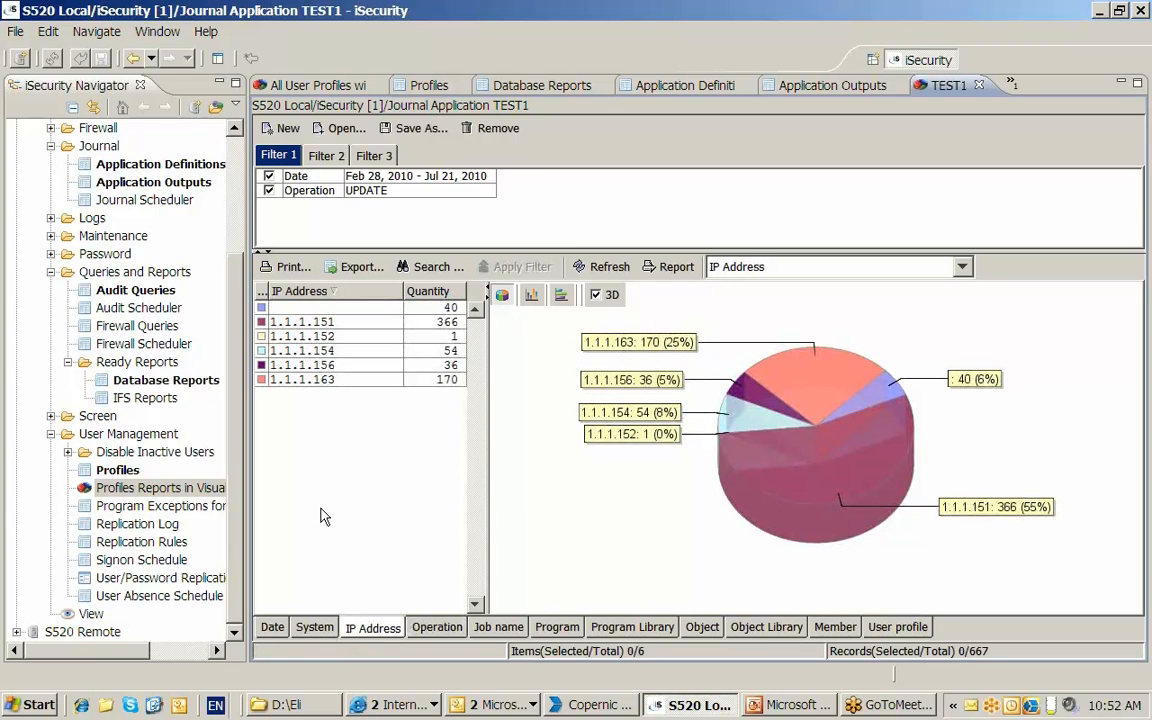
click(304, 338)
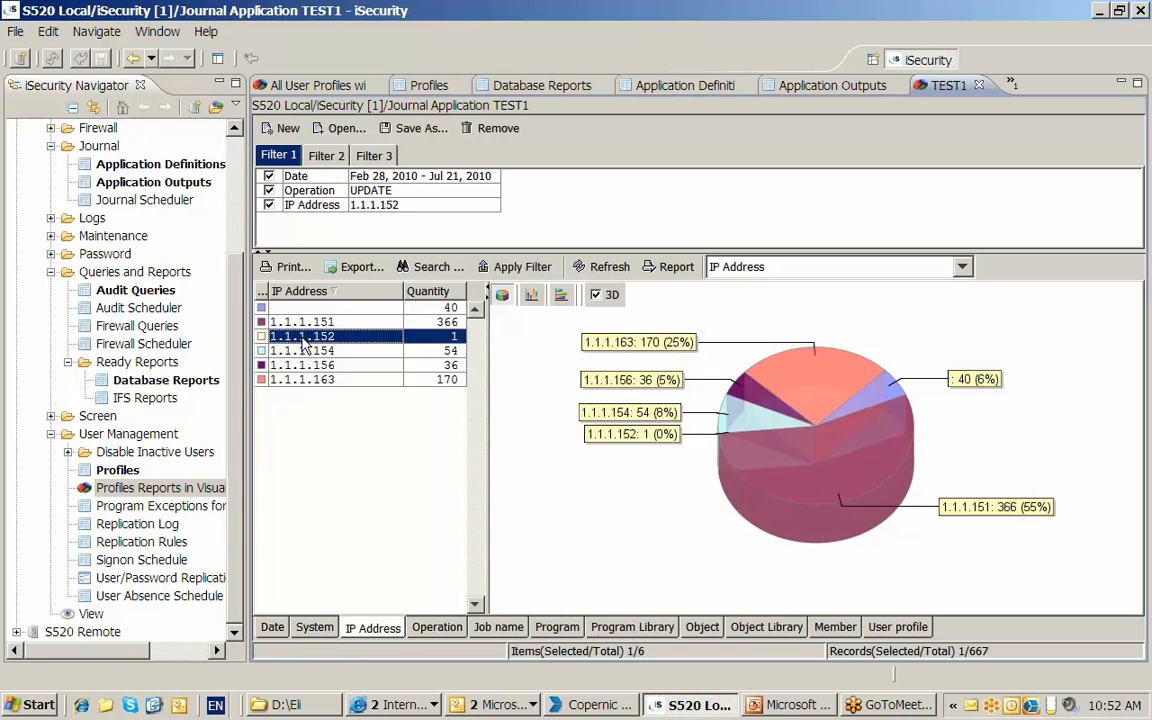
- Examine the filtered record's breakdown by Program, Program Library, Object and Object Library
click(557, 627)
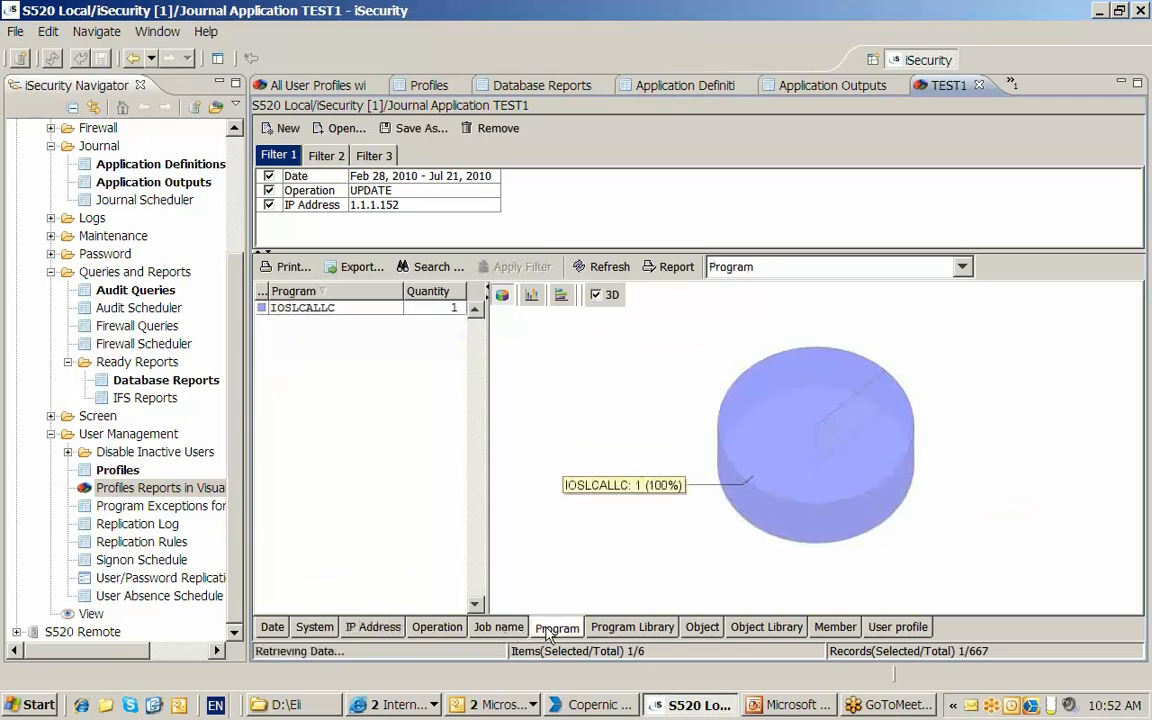
click(669, 630)
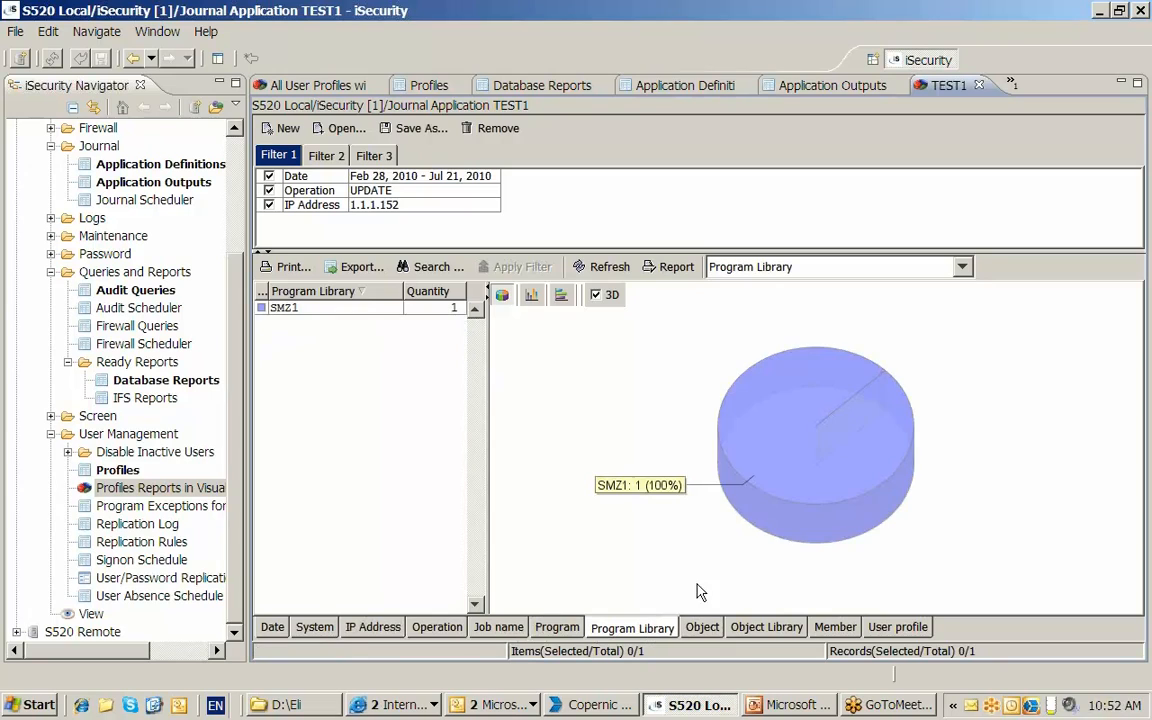
click(963, 272)
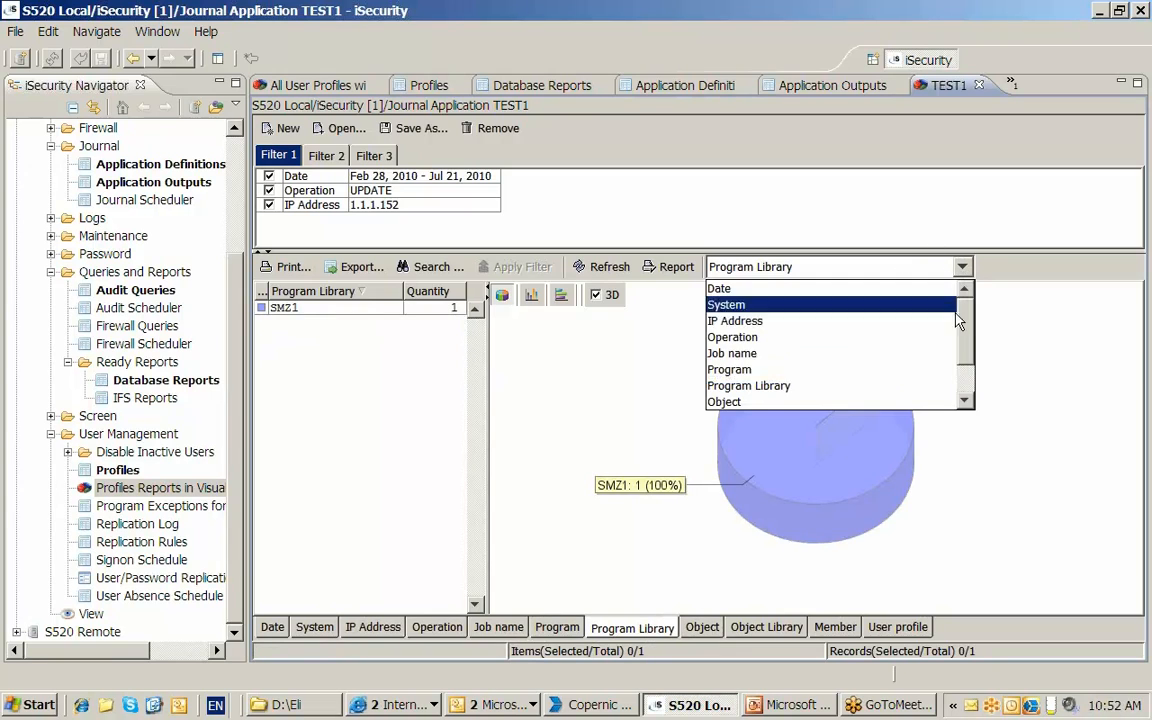
click(962, 401)
click(962, 401)
click(962, 401)
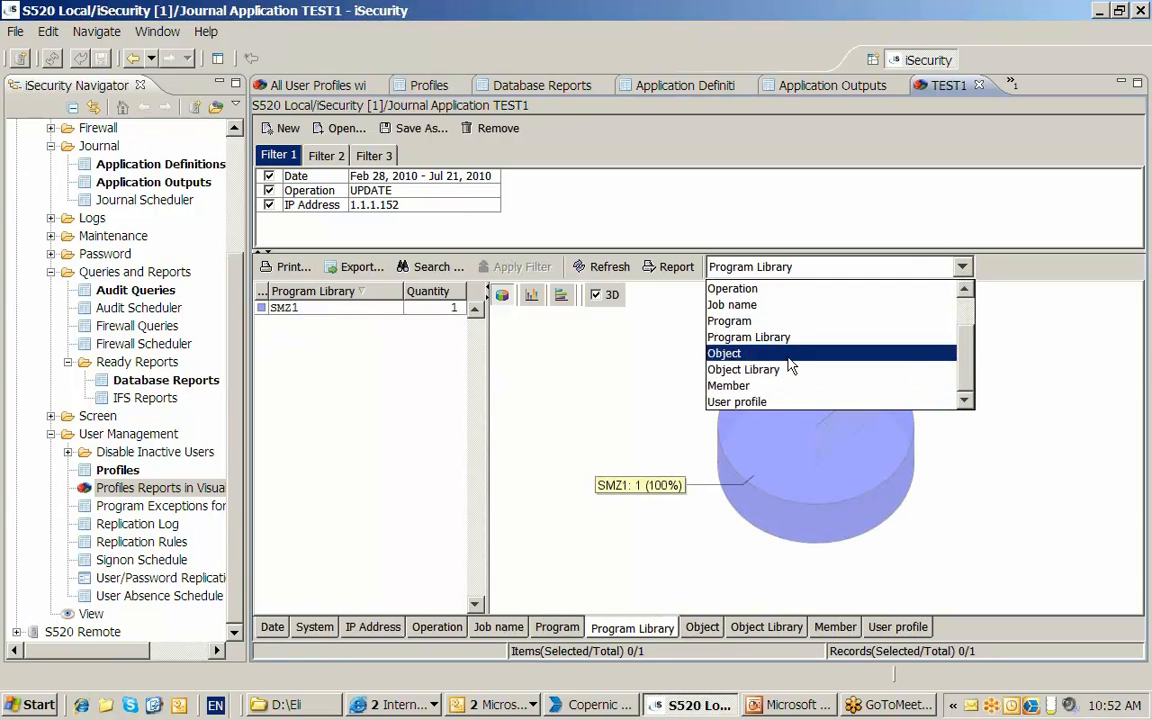
click(860, 353)
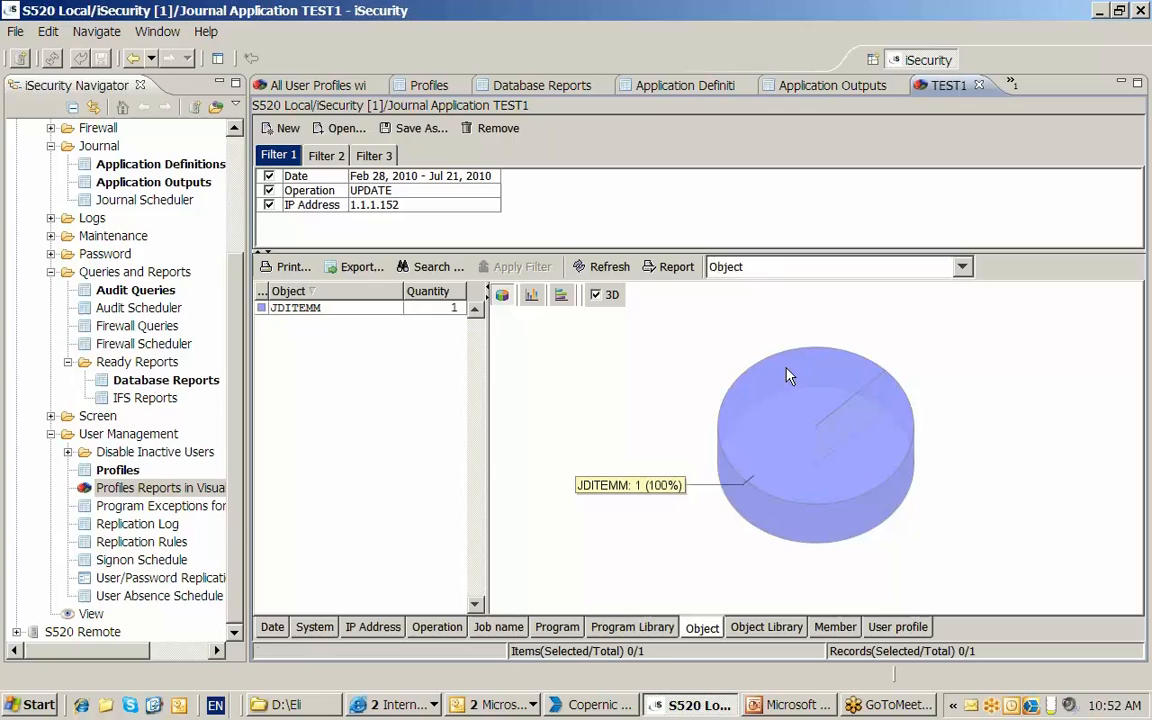
click(962, 267)
click(898, 370)
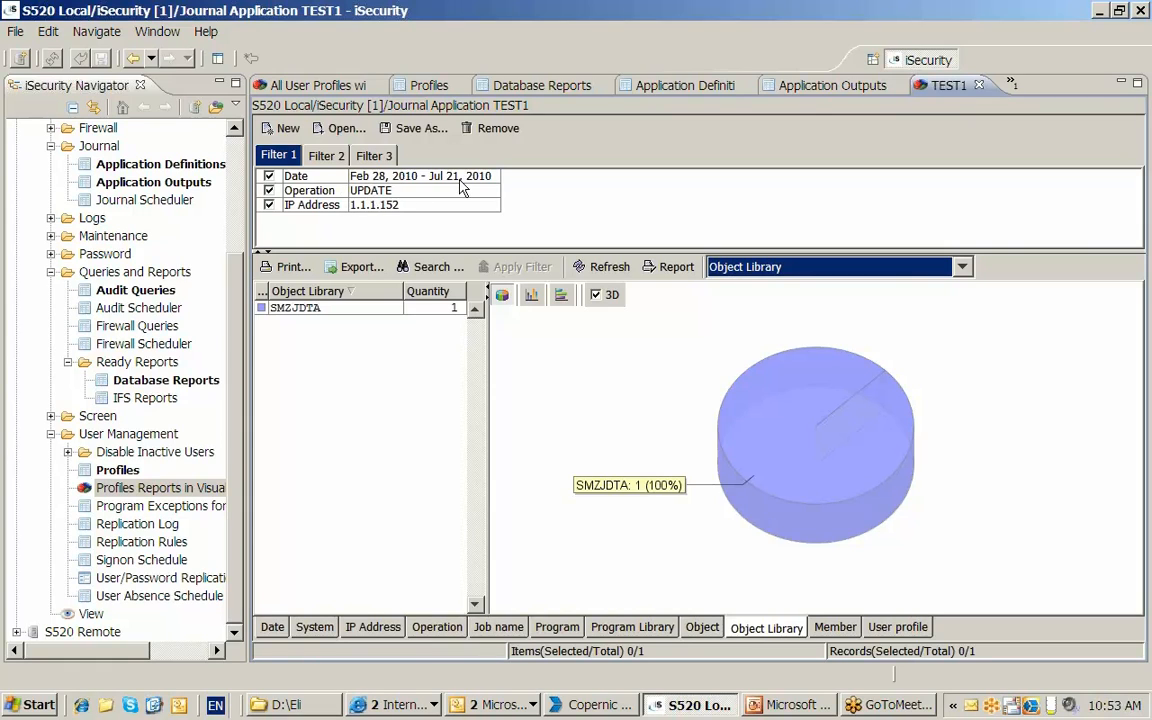
- Return to Application Outputs and display TEST1 as Collected data (Containers)
click(822, 86)
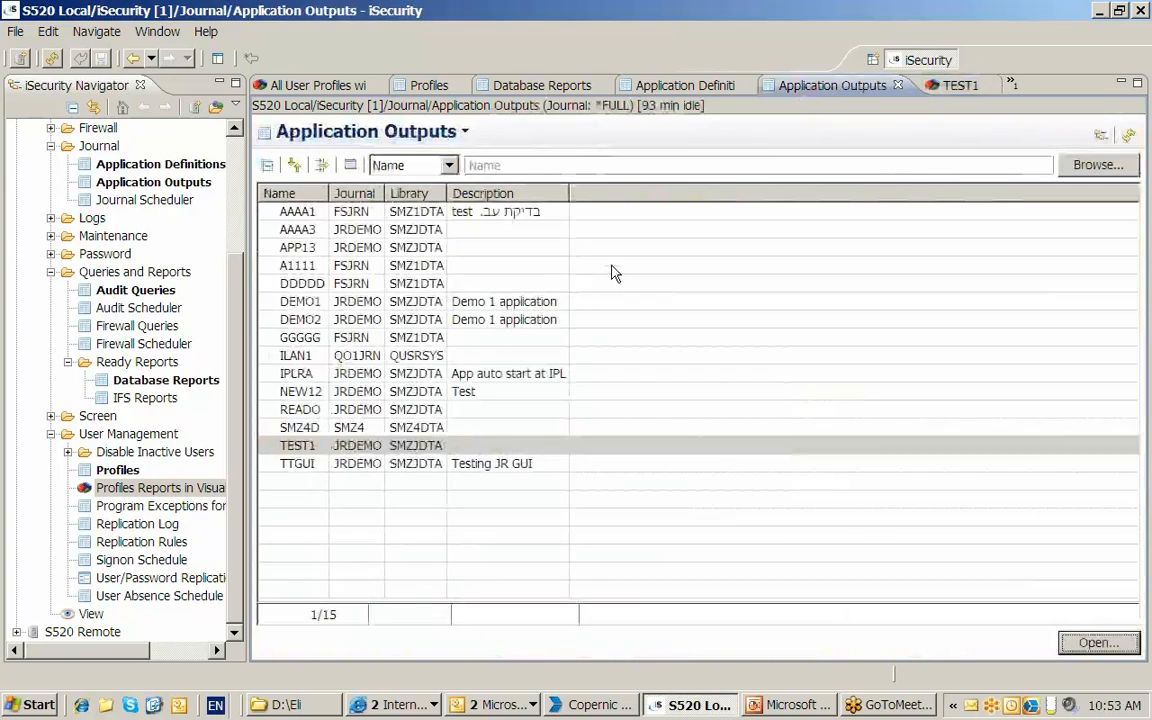
click(374, 449)
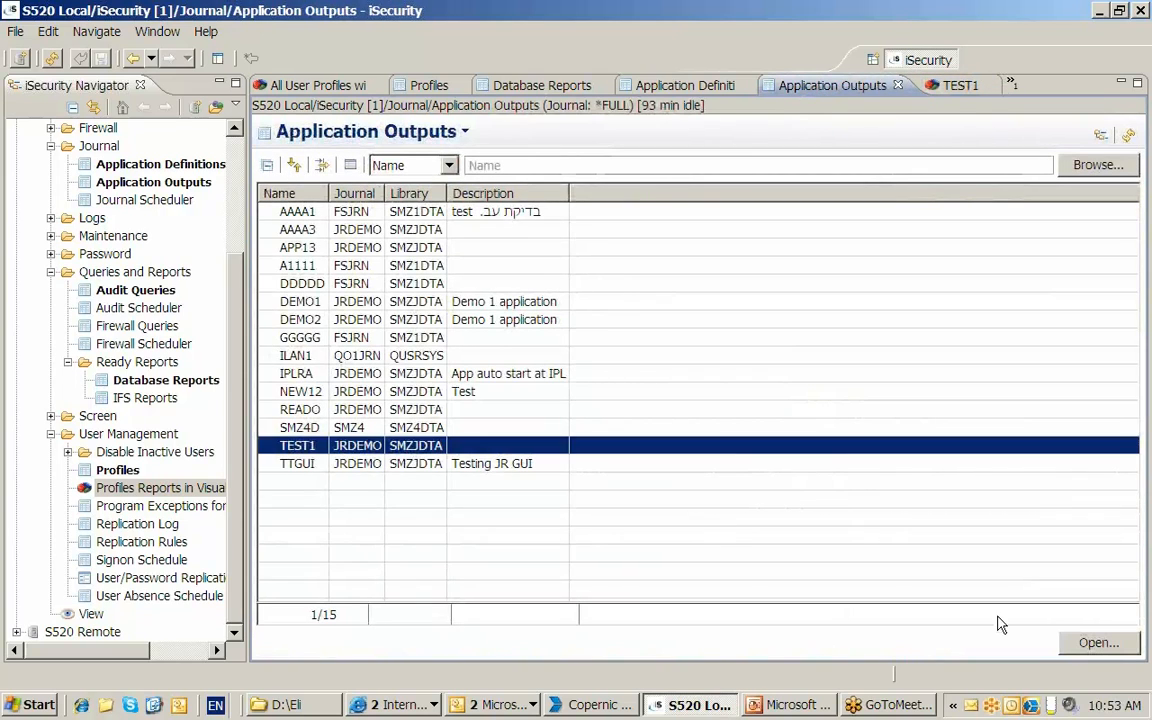
click(1098, 643)
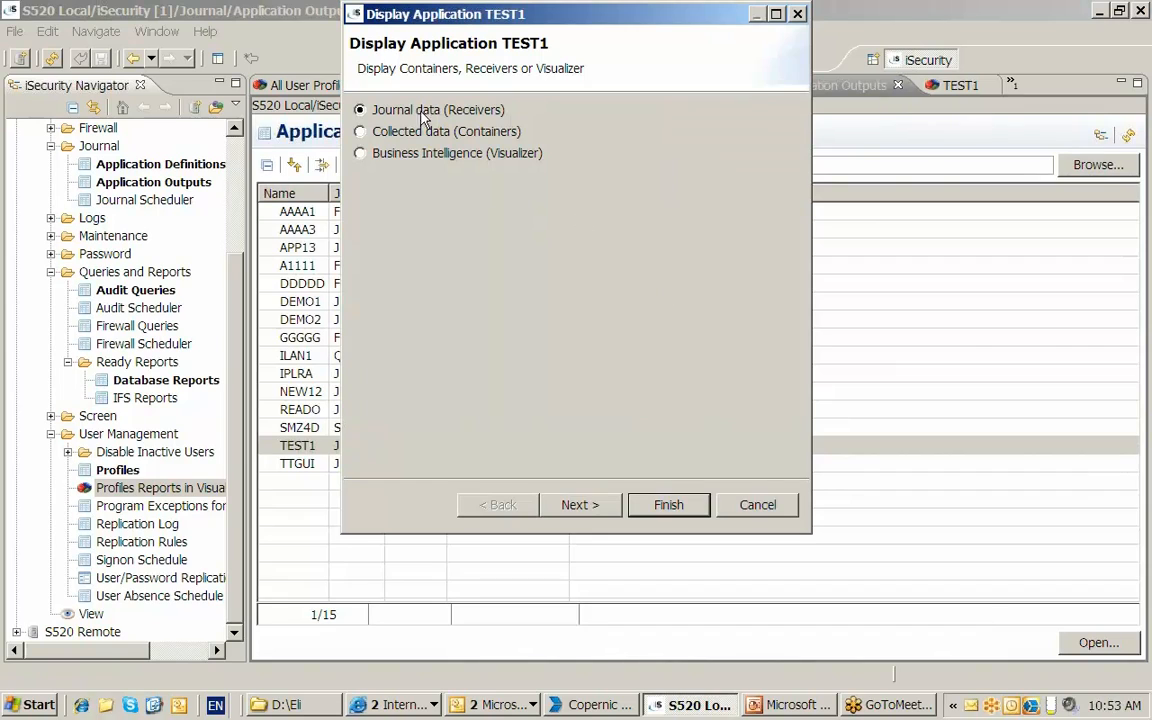
click(360, 131)
key(Return)
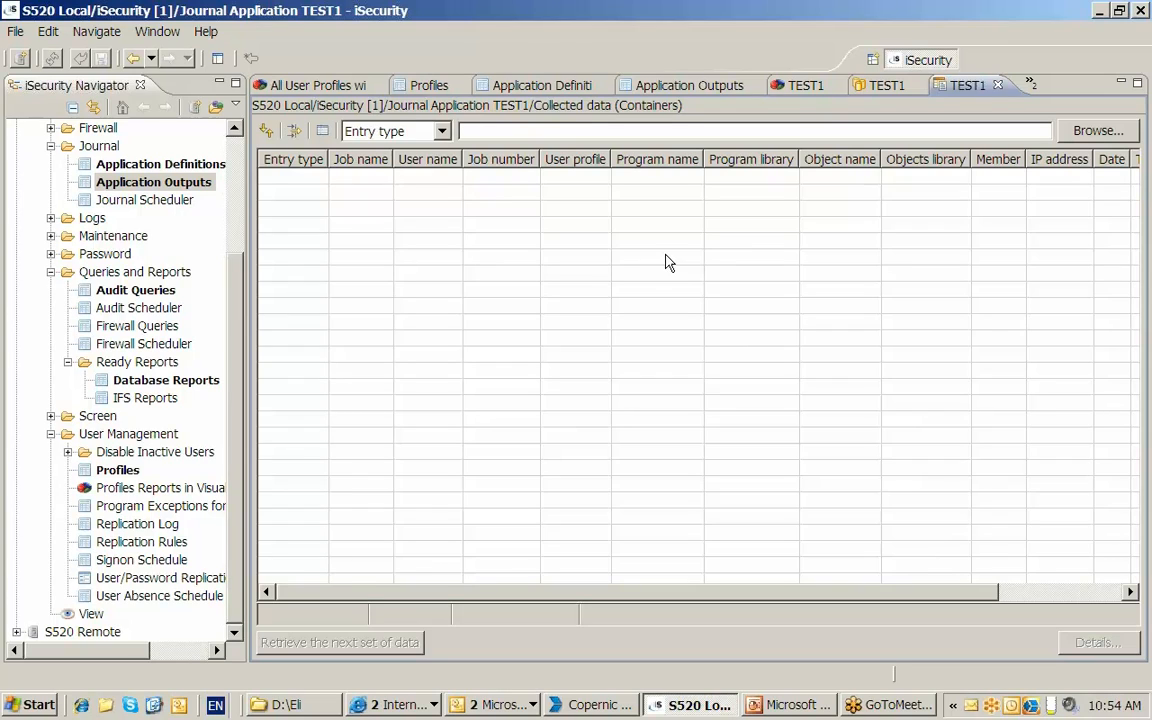
click(152, 186)
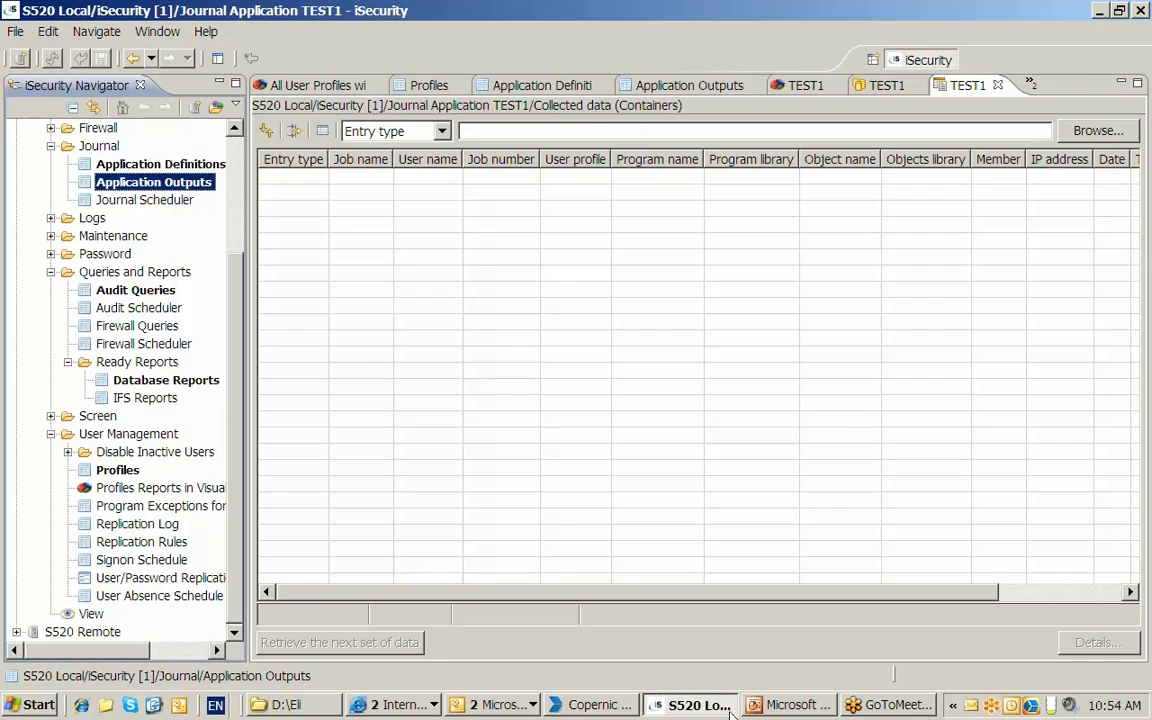
- Switch to PowerPoint, highlight the objective Visualizing Database Reports, and return to iSecurity
click(785, 709)
drag(357, 432, 558, 433)
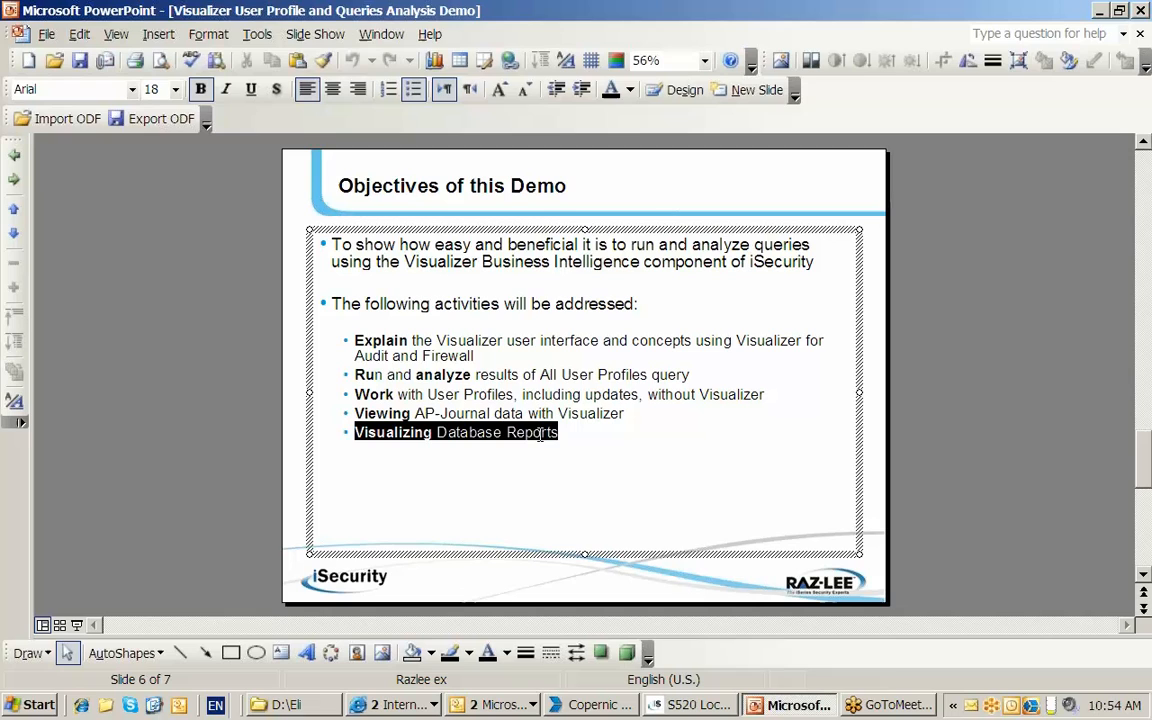
click(690, 705)
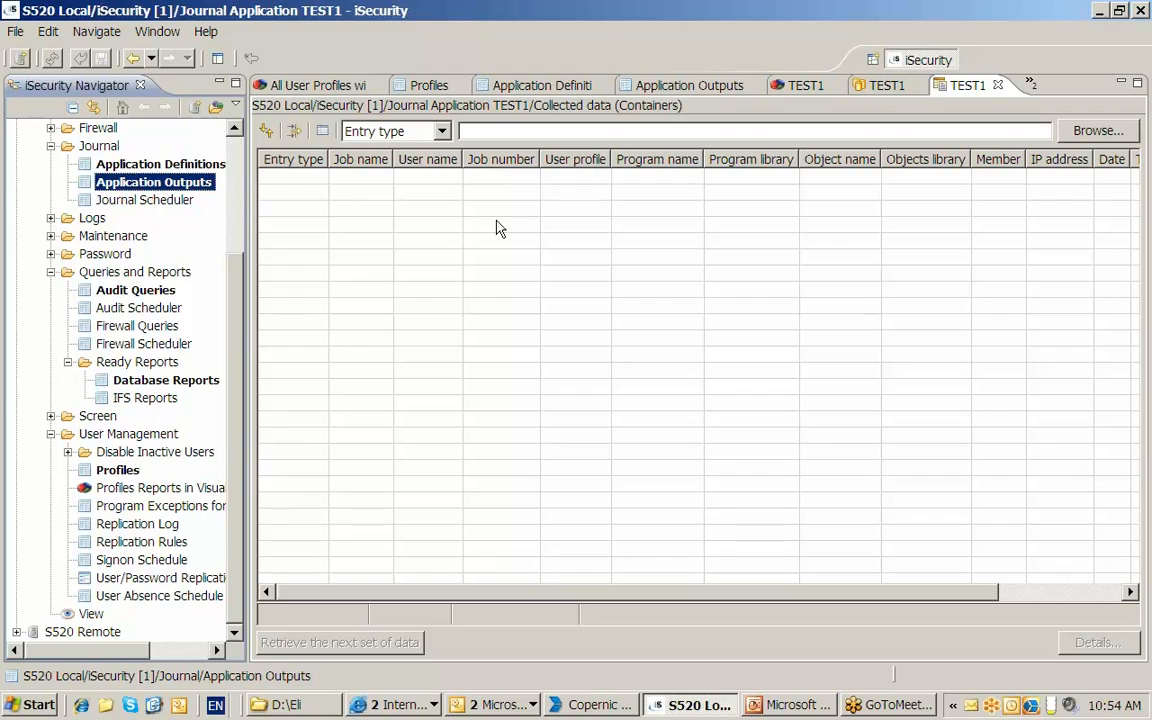
- Review the output formats for running audit query Z$A_SPCAUT, including PDF with the mail option, and cancel without running it
double_click(130, 290)
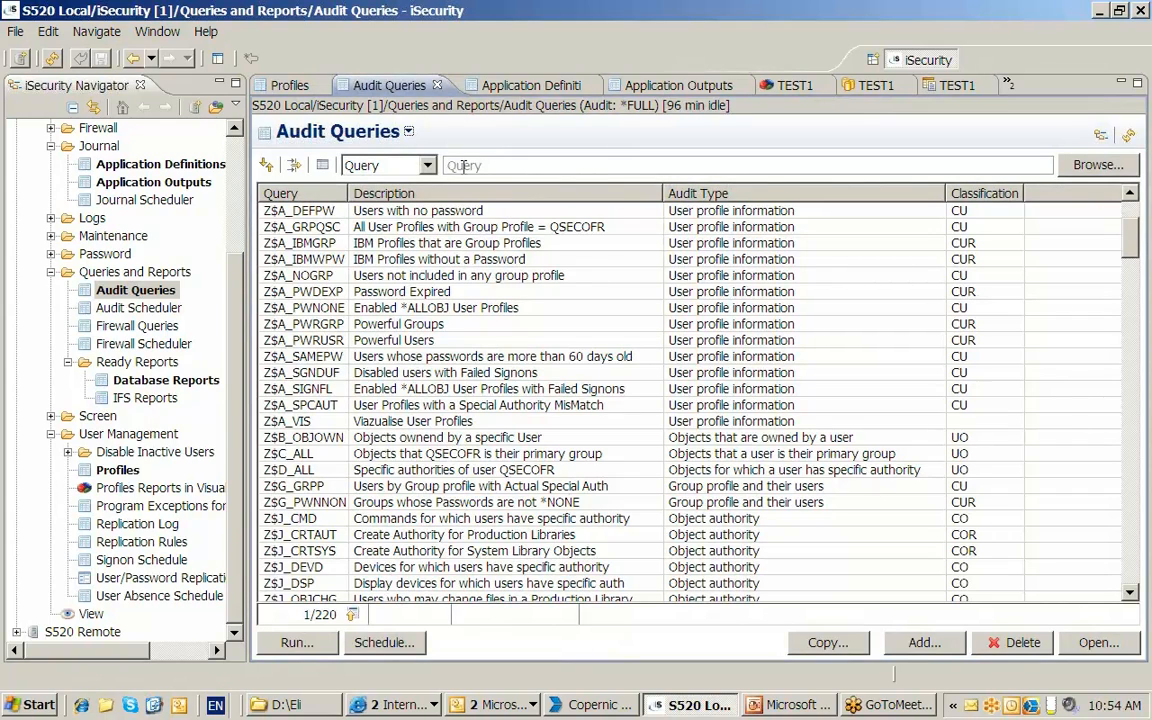
click(413, 406)
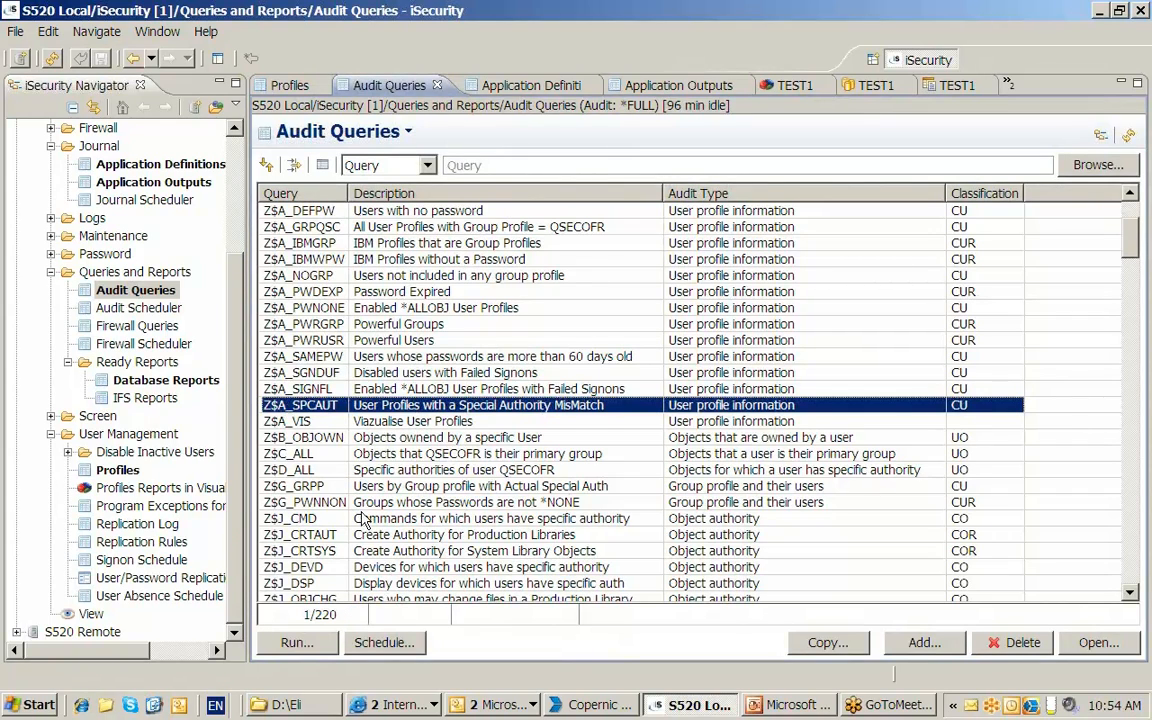
click(297, 643)
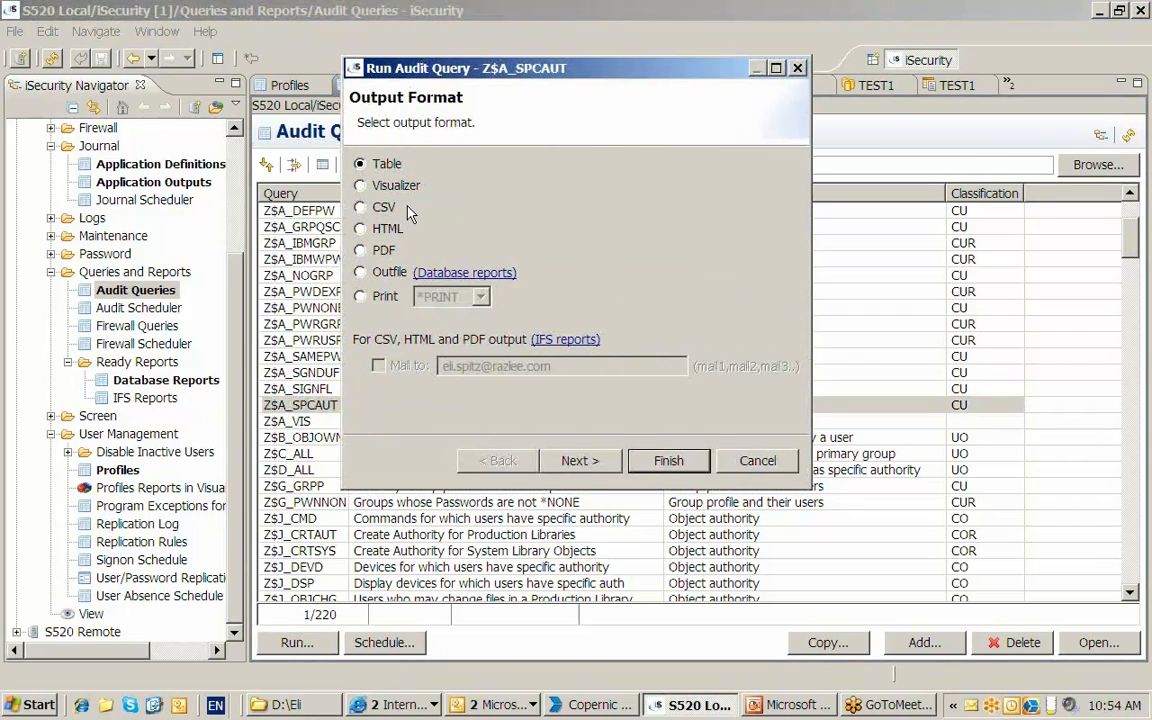
drag(467, 71, 463, 52)
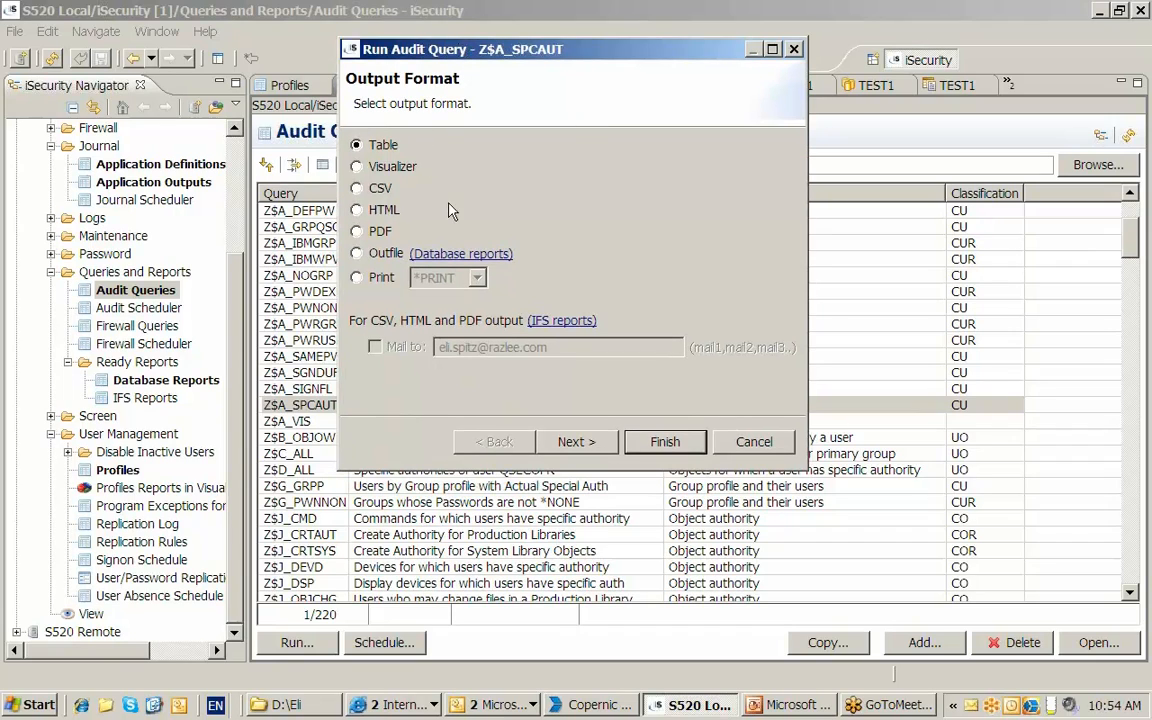
click(356, 166)
click(357, 189)
click(357, 210)
click(357, 231)
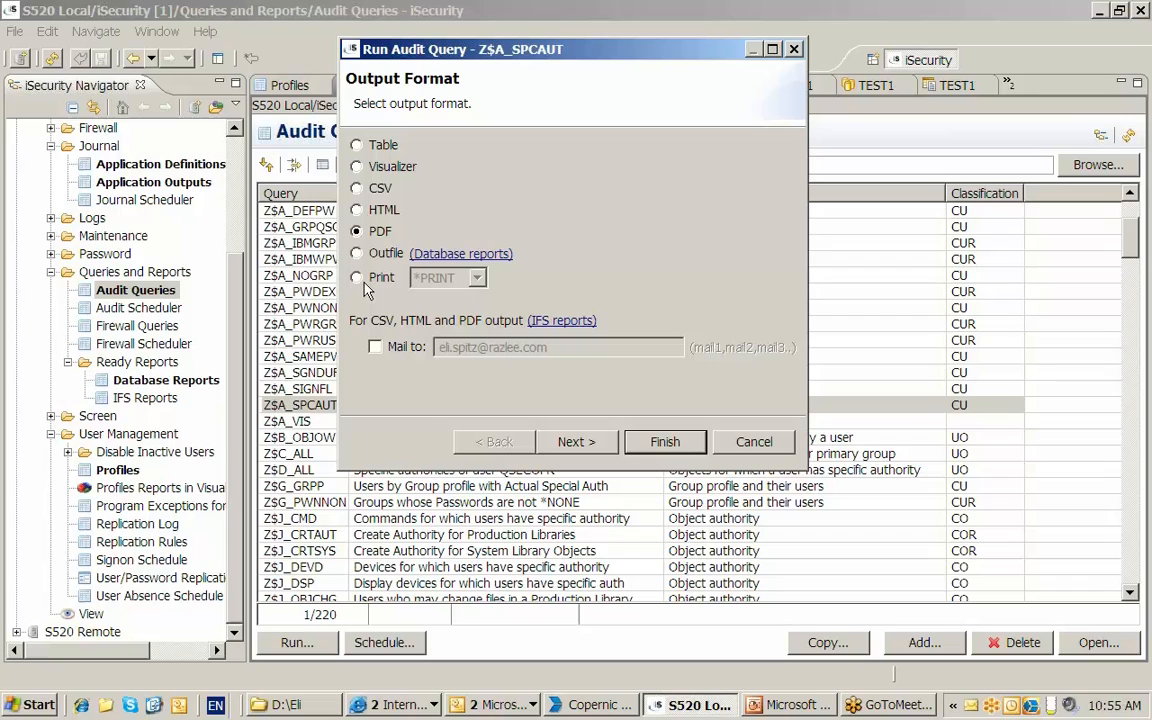
click(376, 348)
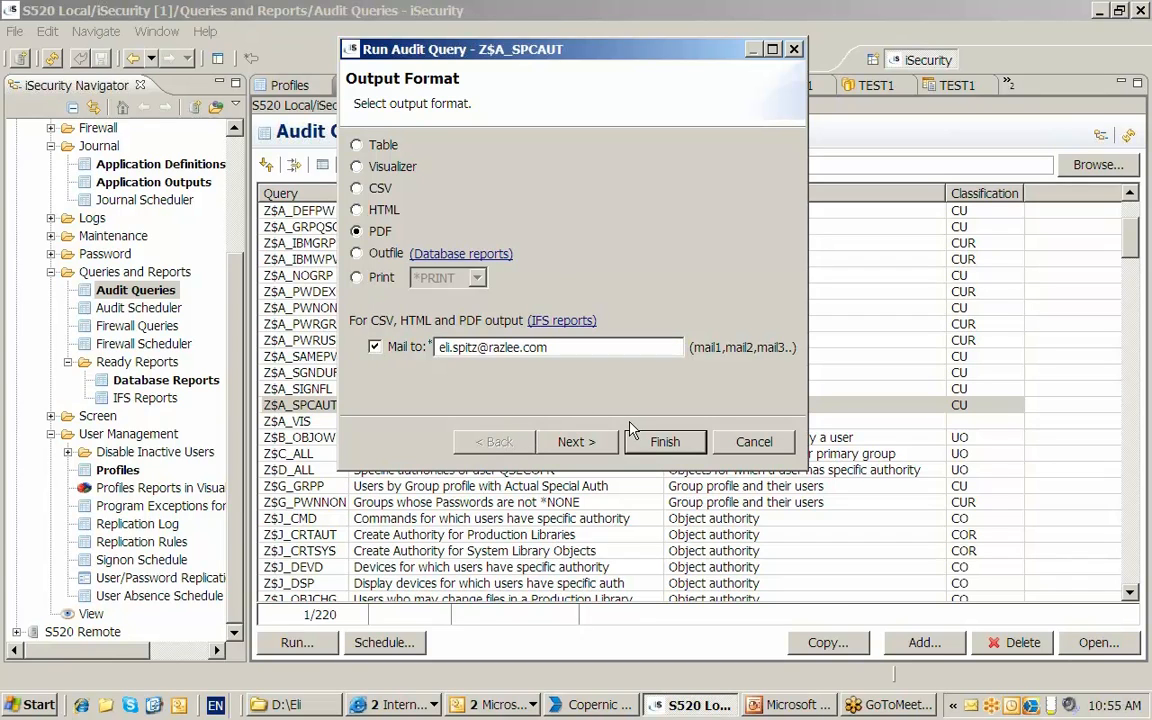
click(358, 256)
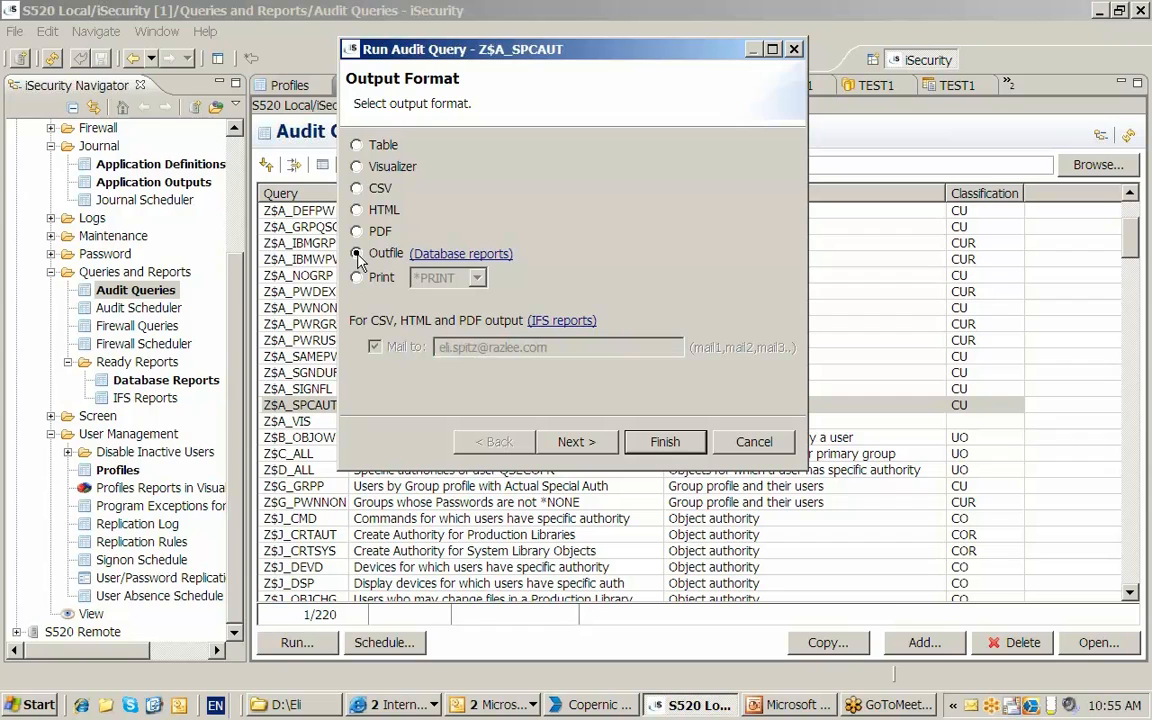
click(752, 448)
- Open the All User Profiles database report from Jul 7, 2010, 10:06:53 AM in Visualizer
double_click(150, 380)
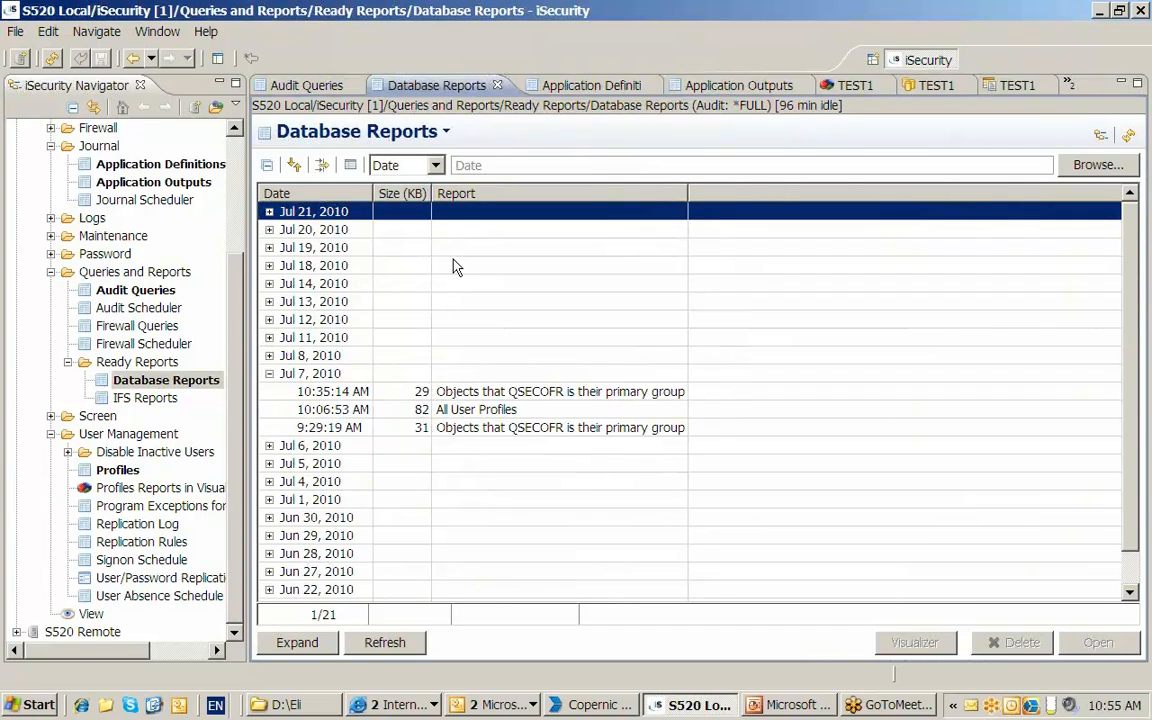
click(341, 413)
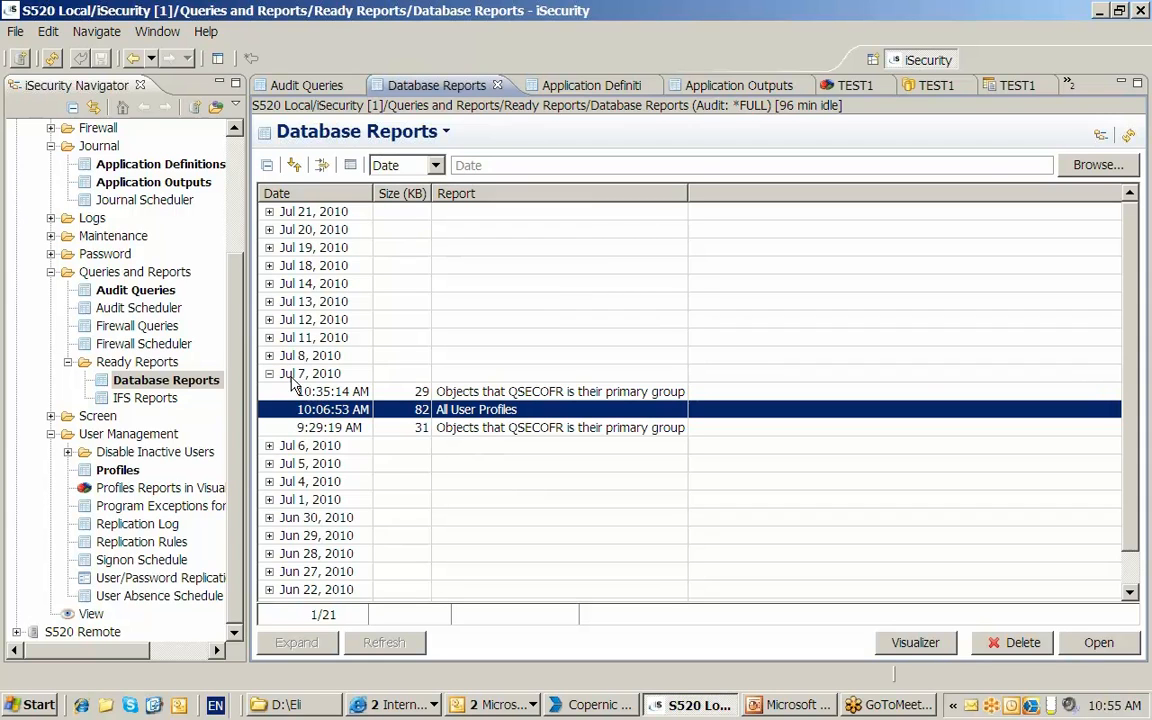
click(914, 642)
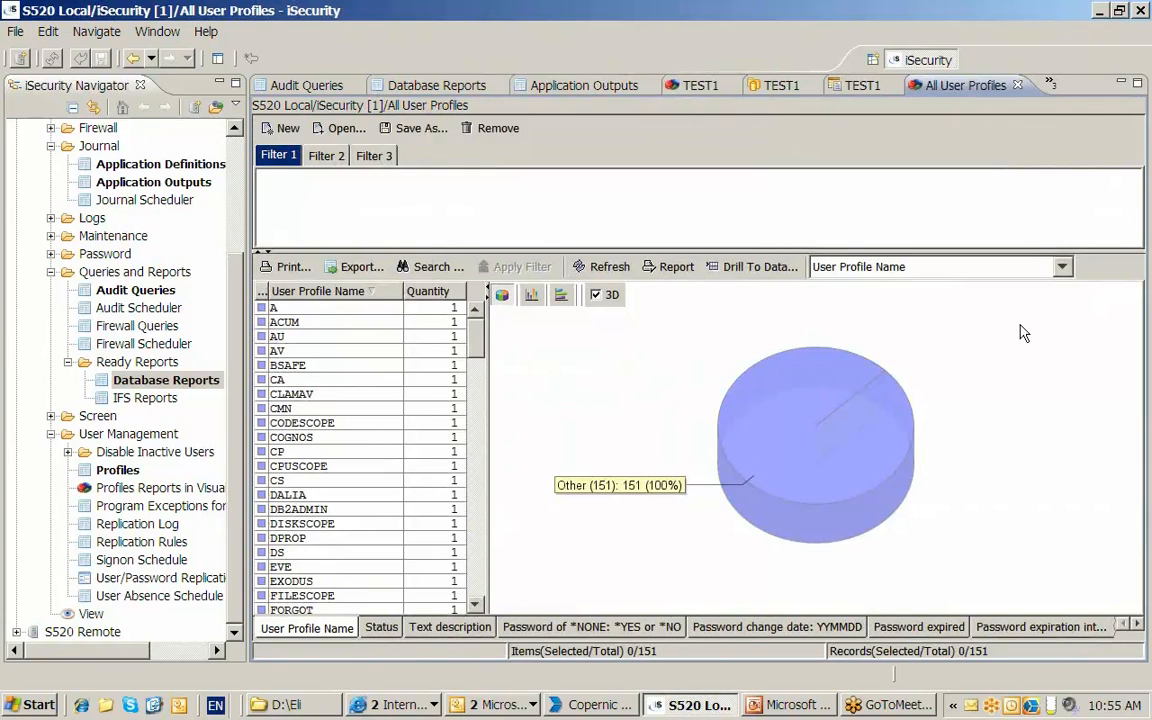
- Break down the user profiles by Status and drill to the data of the *DISABLED profiles
click(950, 266)
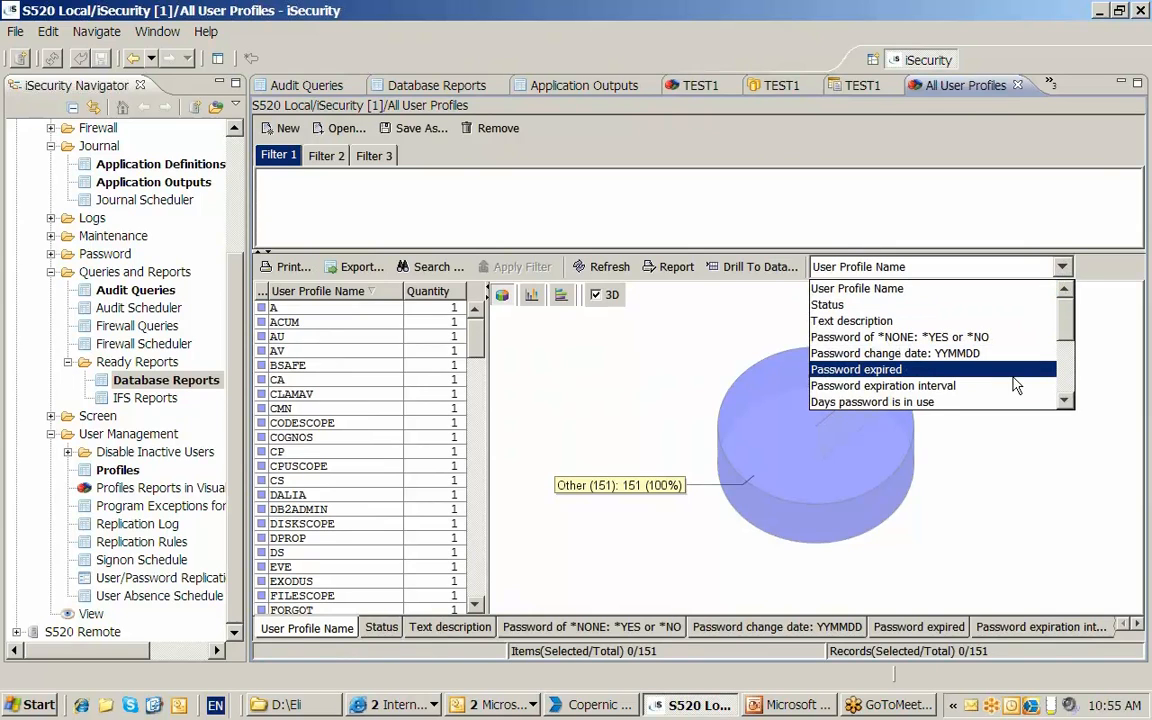
click(941, 304)
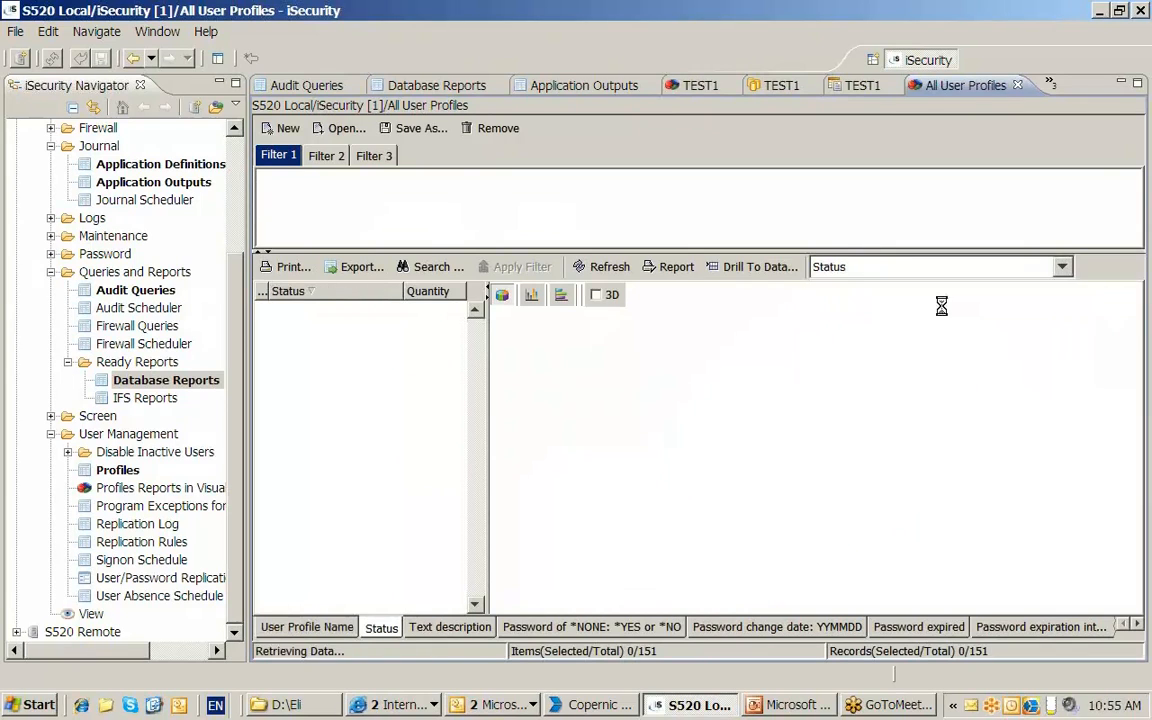
click(320, 307)
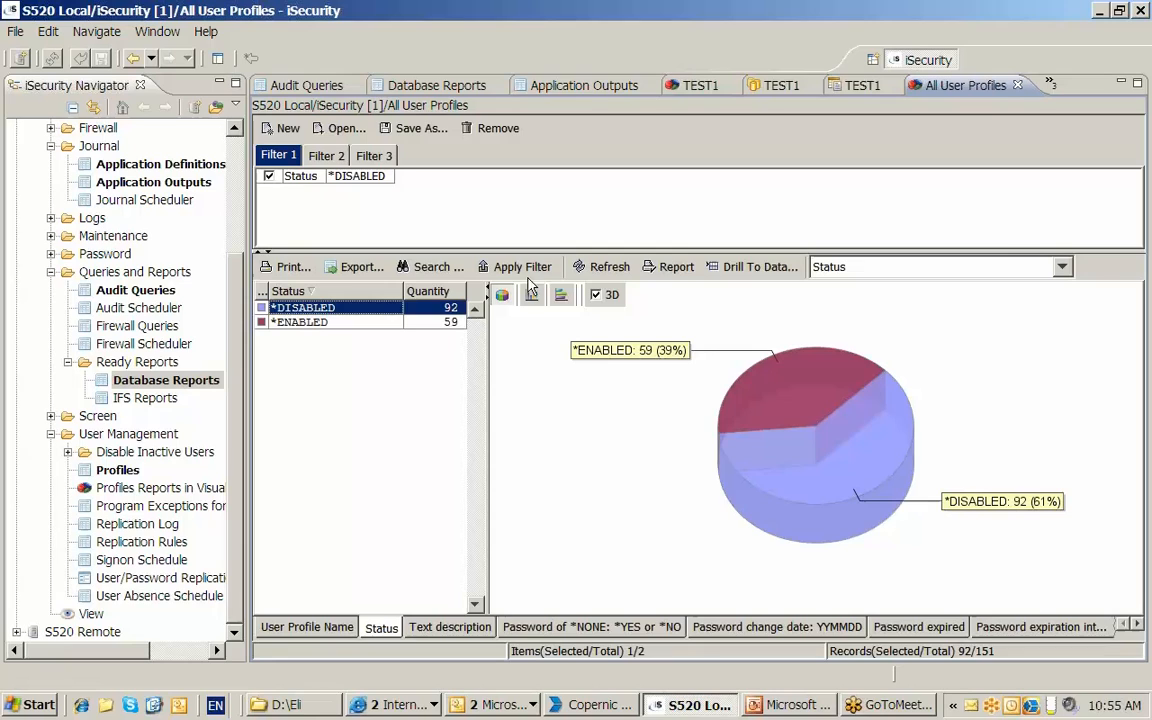
click(757, 267)
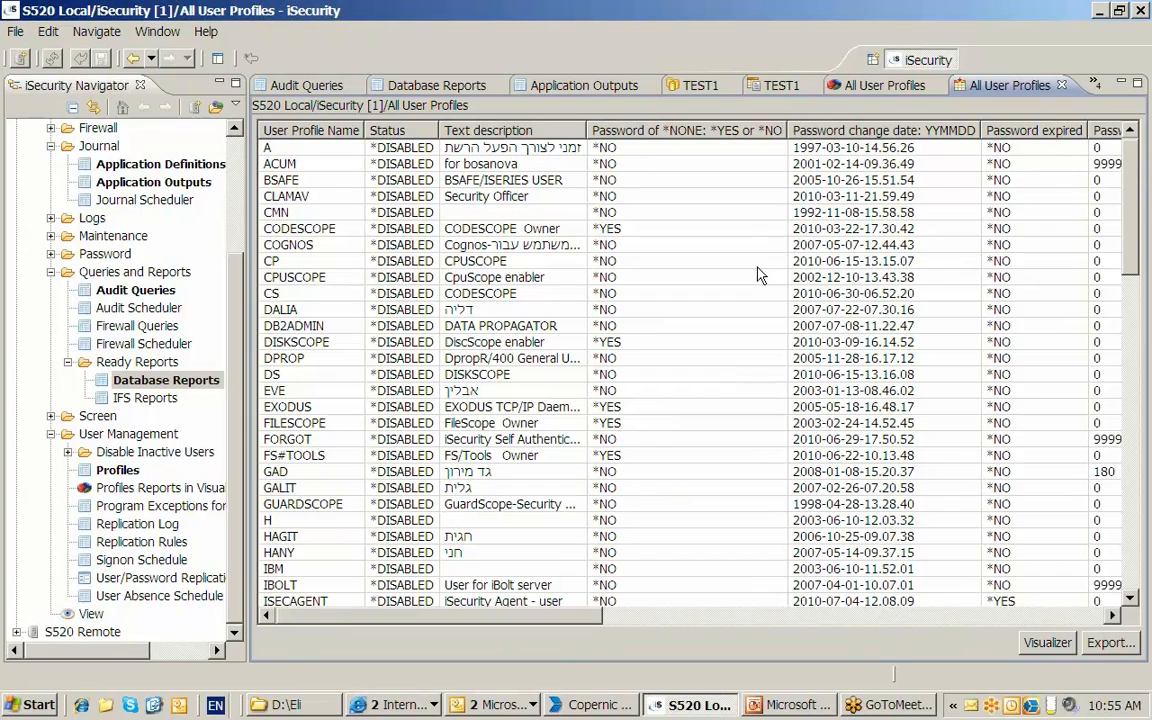
- Return to the All User Profiles chart, and switch to PowerPoint to start the slide show from the Objectives of this Demo slide
click(882, 85)
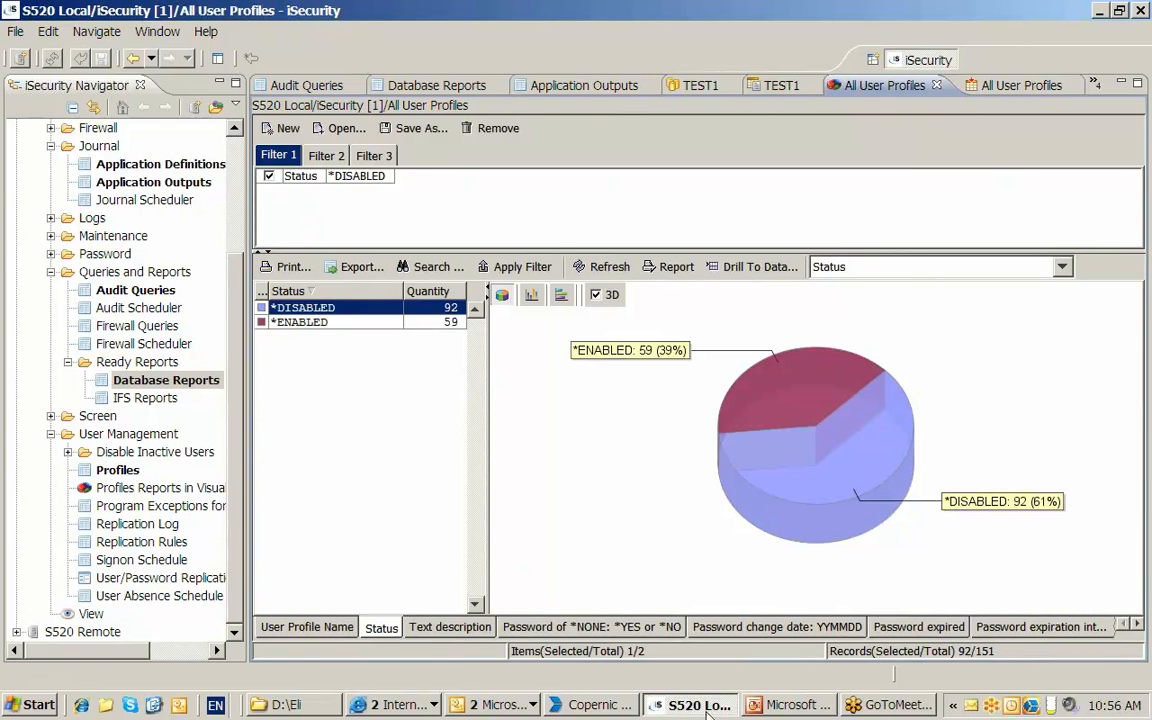
click(790, 705)
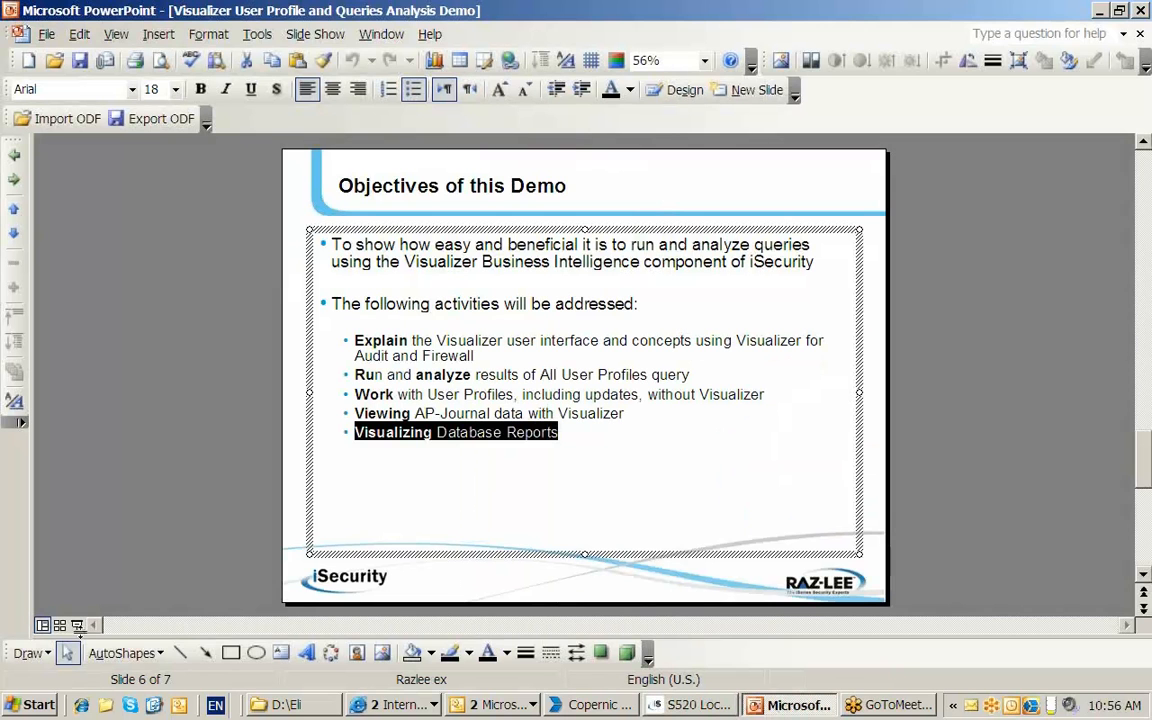
click(75, 635)
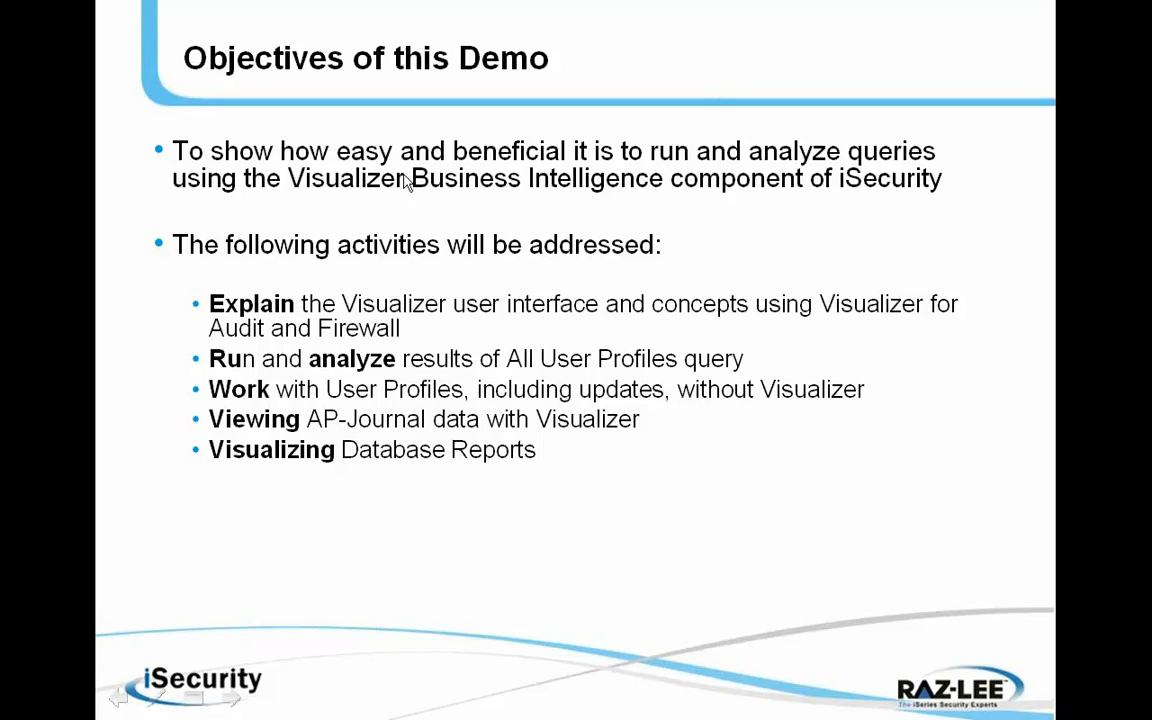